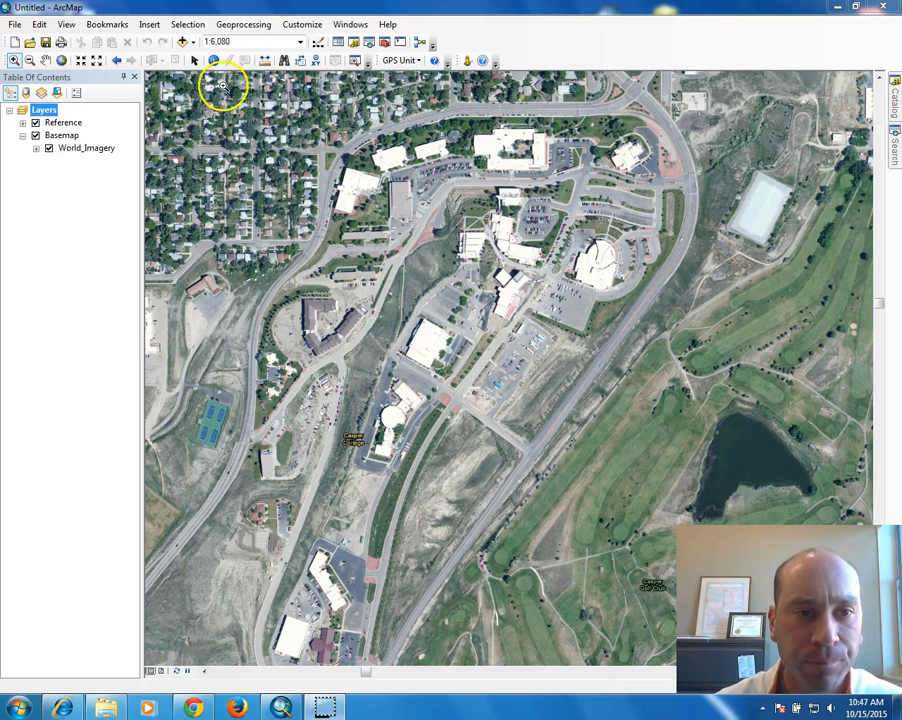
Open the Add Data dialog from the Standard toolbar.
{"action": "left_click", "coordinate": [183, 42]}
Switch the Add Data location list to Folder Connections.
{"action": "left_click", "coordinate": [453, 259]}
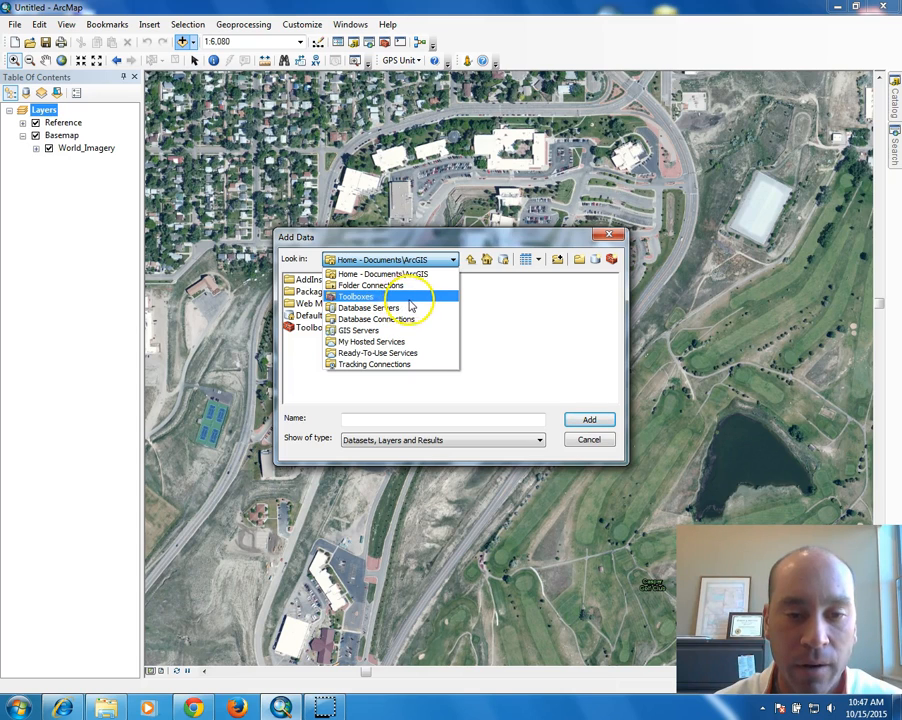
{"action": "left_click", "coordinate": [390, 286]}
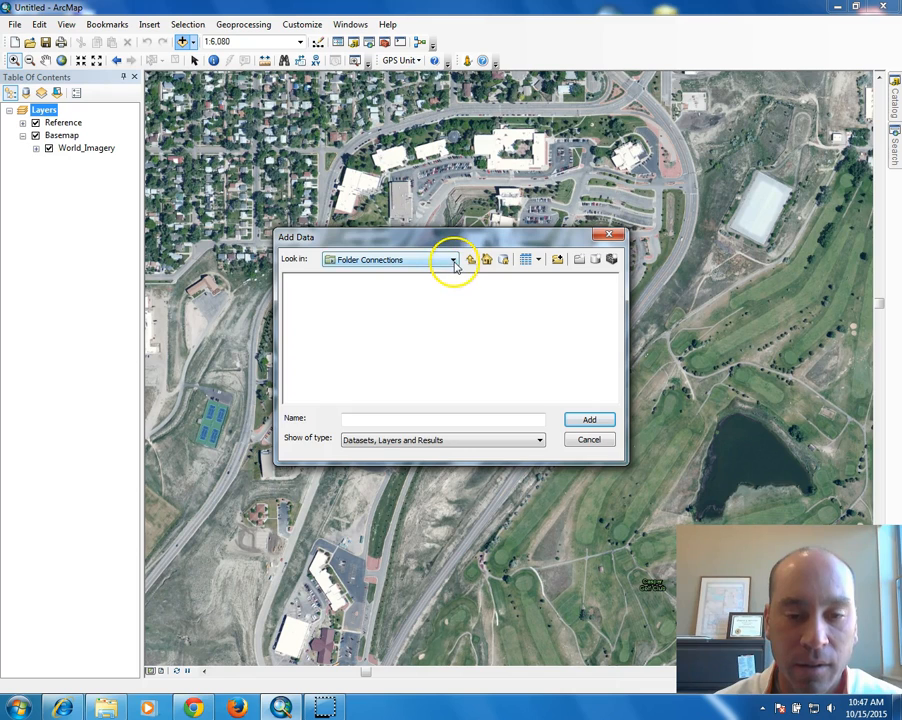
{"action": "left_click", "coordinate": [452, 261]}
{"action": "left_click", "coordinate": [383, 287]}
{"action": "left_click", "coordinate": [452, 261]}
{"action": "left_click", "coordinate": [452, 262]}
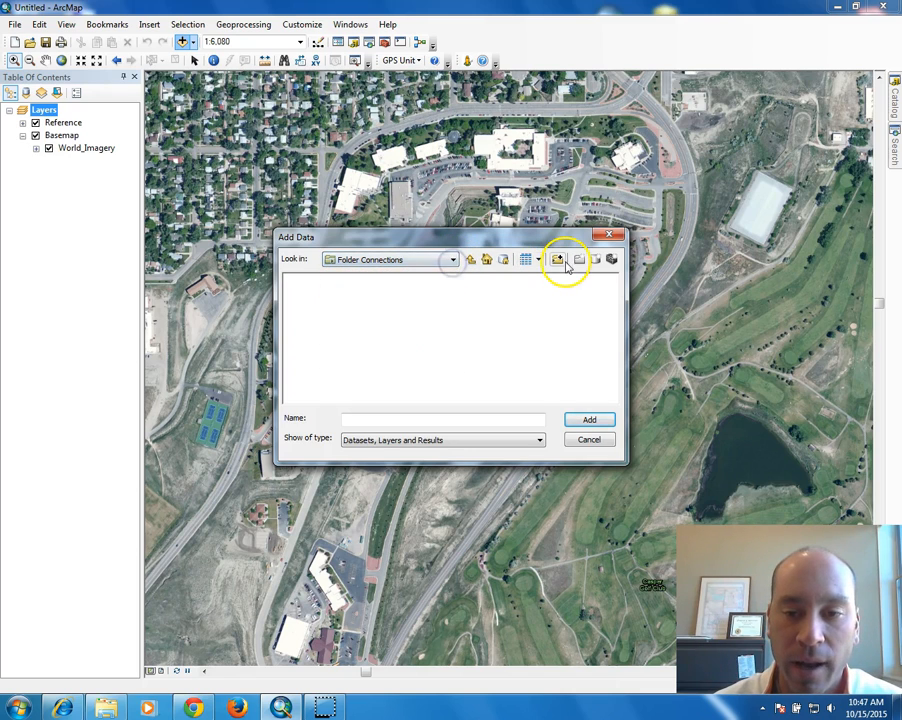
Connect to the My Documents\Classes folder and select campus_Tiff.TIF in Week7.
{"action": "left_click", "coordinate": [558, 261]}
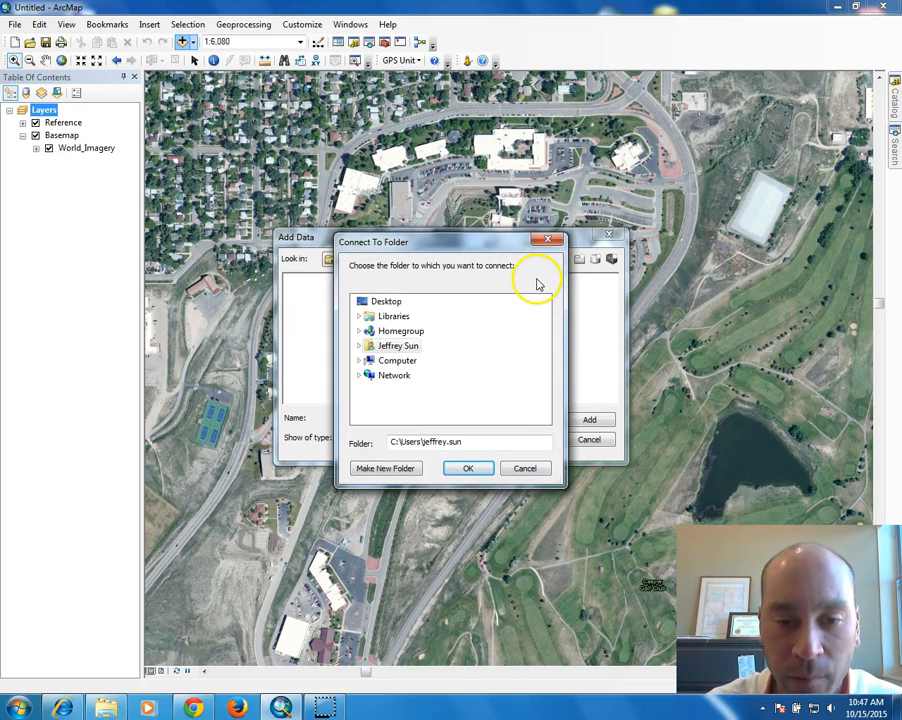
{"action": "left_click", "coordinate": [359, 361]}
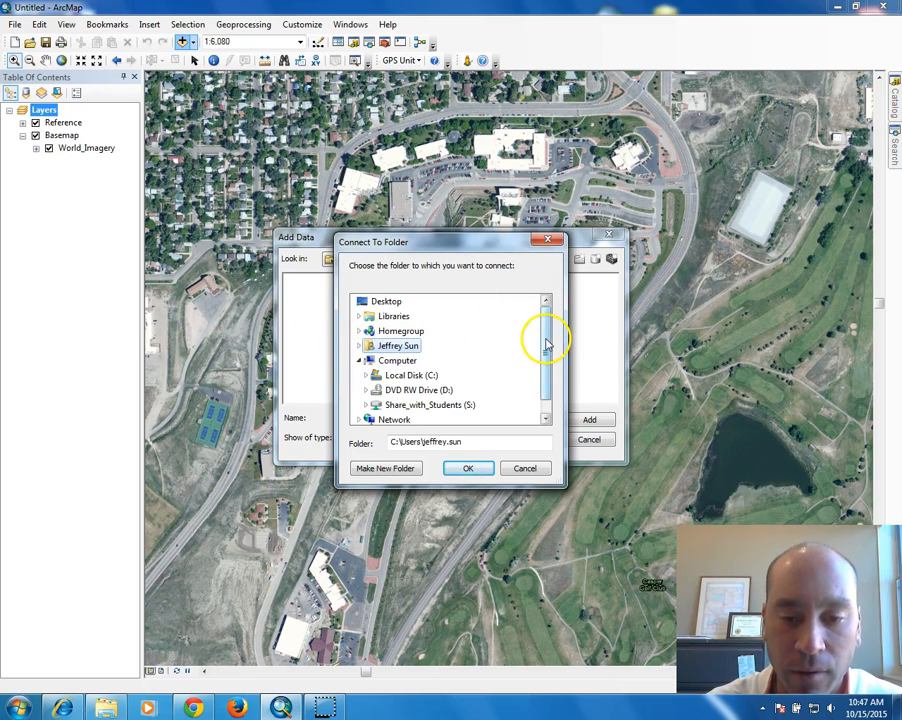
{"action": "left_click_drag", "start_coordinate": [544, 342], "coordinate": [546, 352]}
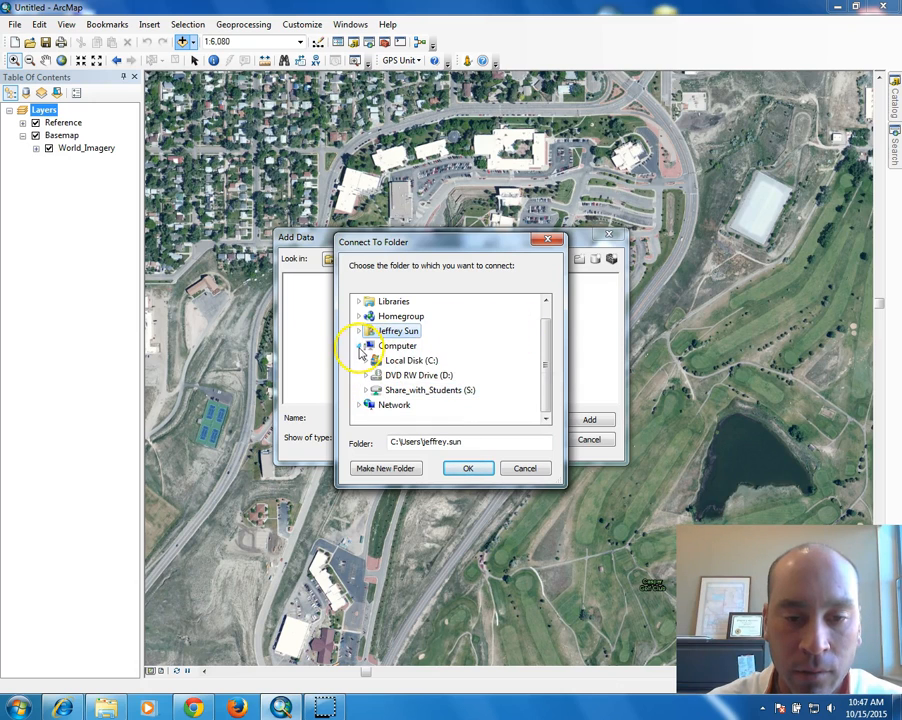
{"action": "left_click", "coordinate": [358, 346]}
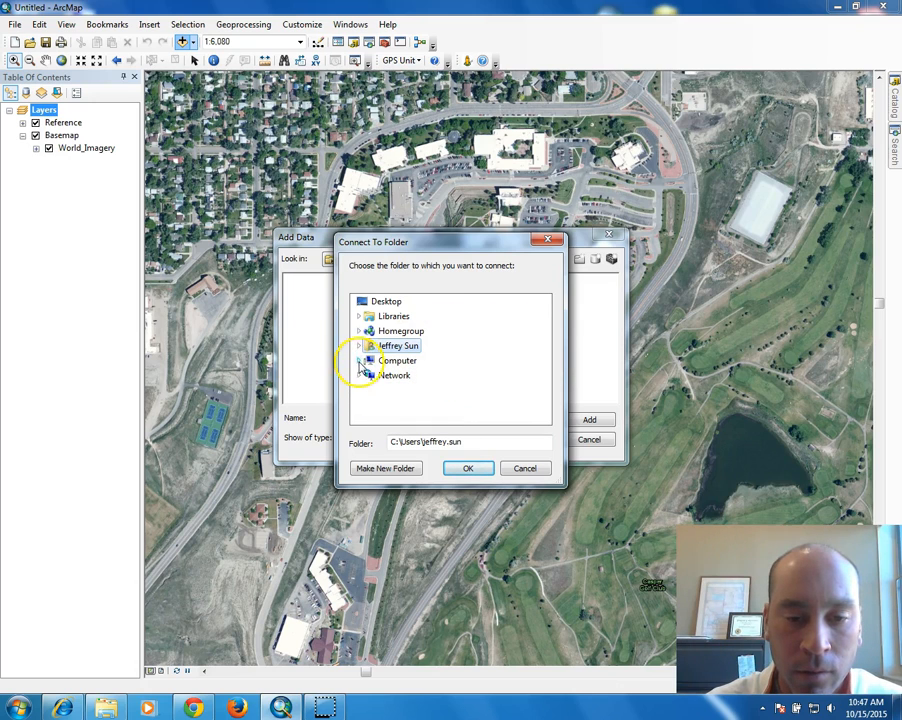
{"action": "left_click", "coordinate": [358, 346]}
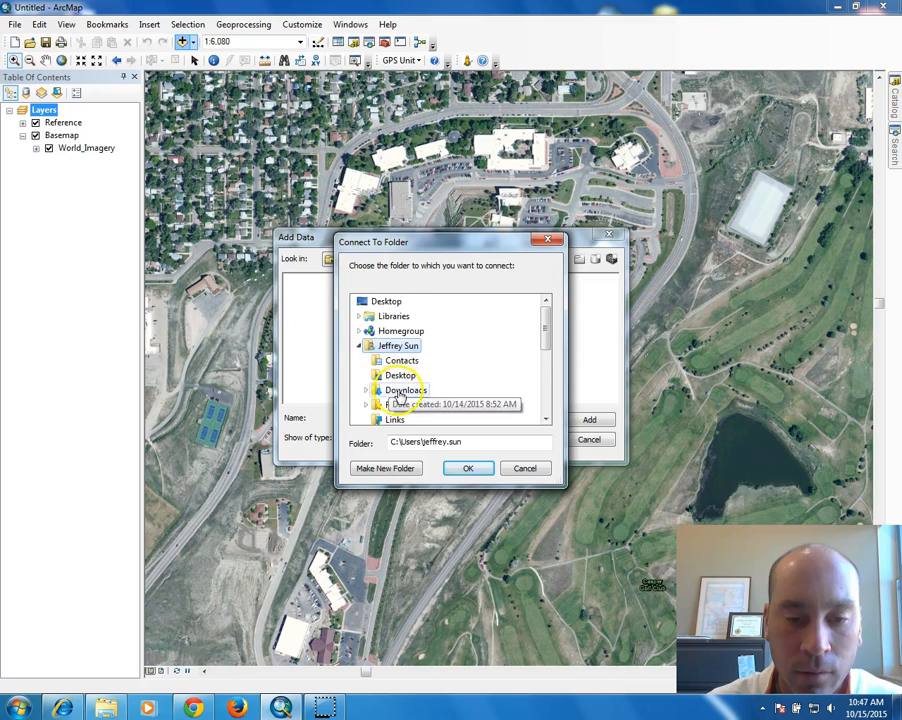
{"action": "scroll", "coordinate": [455, 410], "scroll_direction": "down", "scroll_amount": 1}
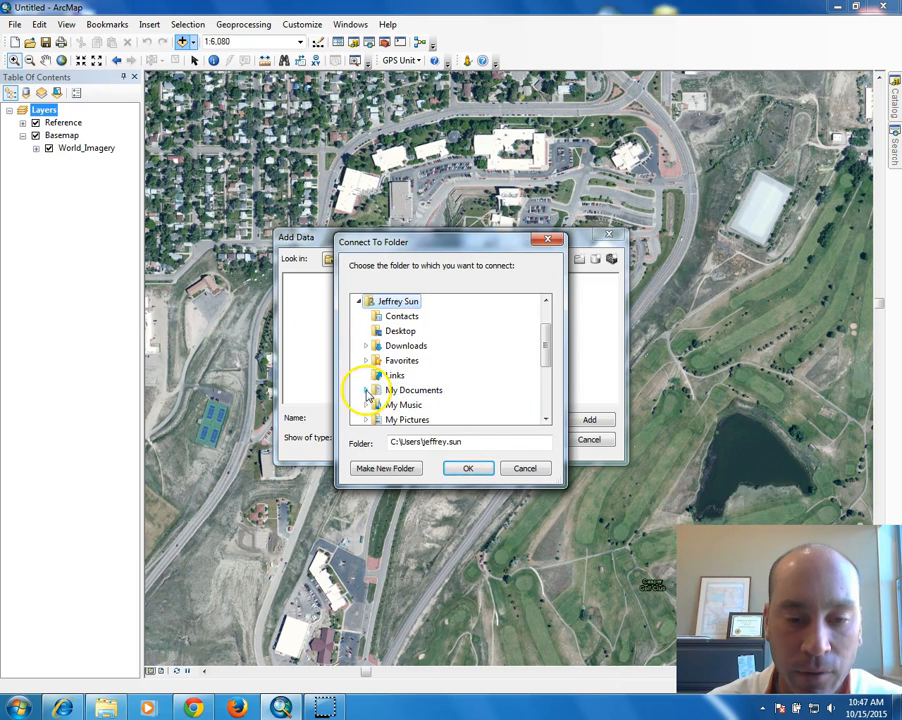
{"action": "left_click", "coordinate": [366, 390]}
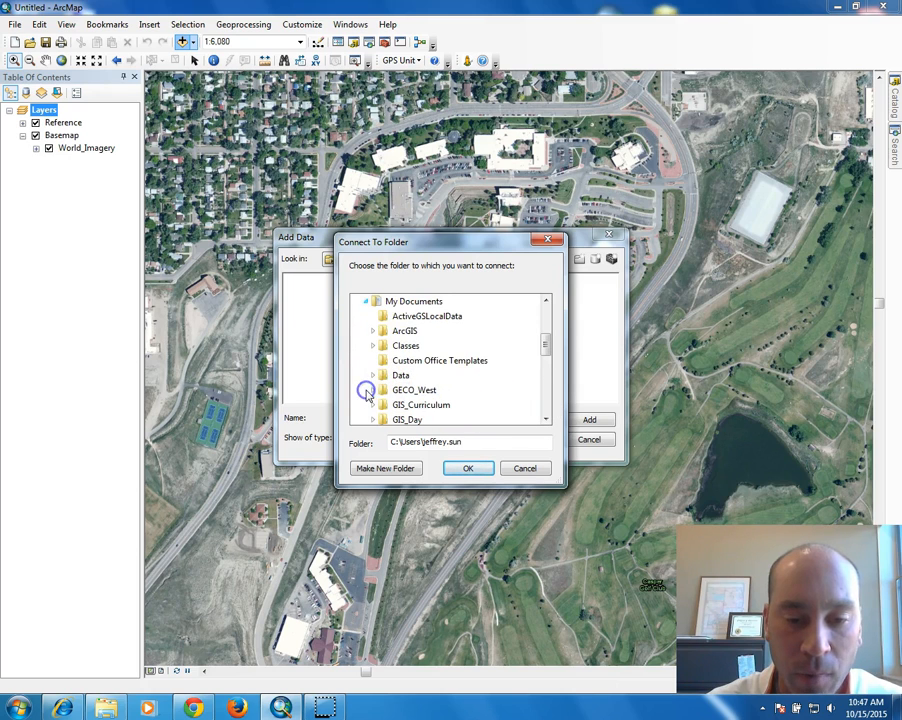
{"action": "double_click", "coordinate": [407, 347]}
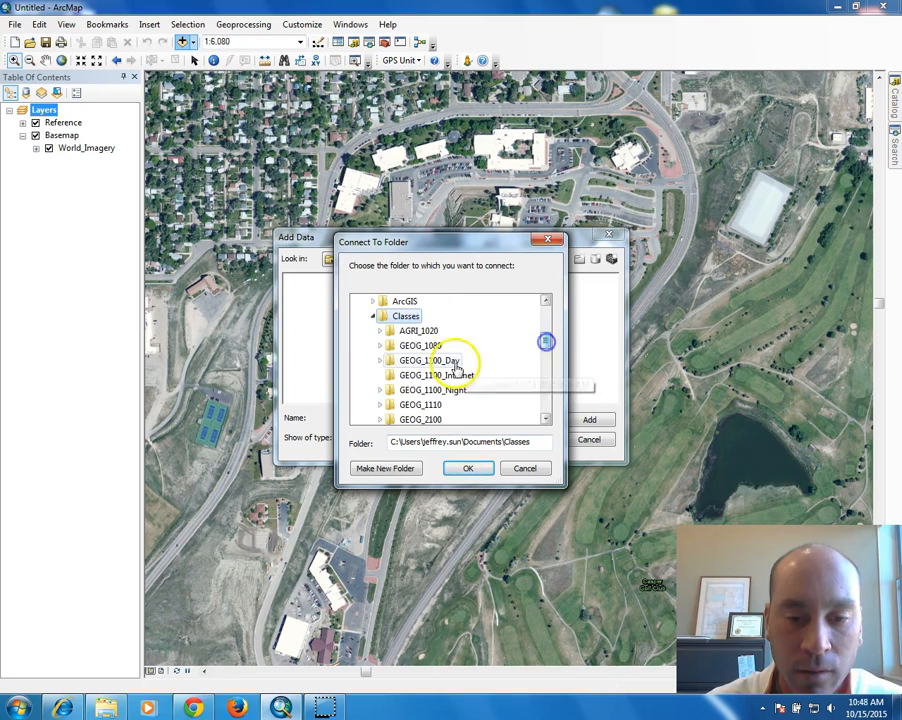
{"action": "double_click", "coordinate": [503, 397]}
{"action": "left_click", "coordinate": [469, 469]}
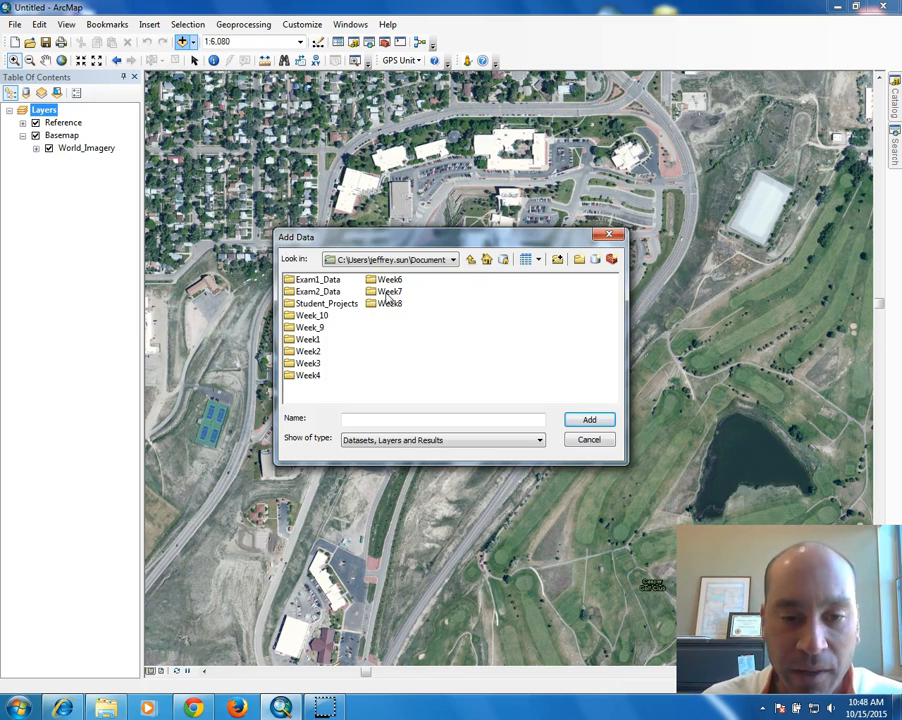
{"action": "double_click", "coordinate": [389, 291]}
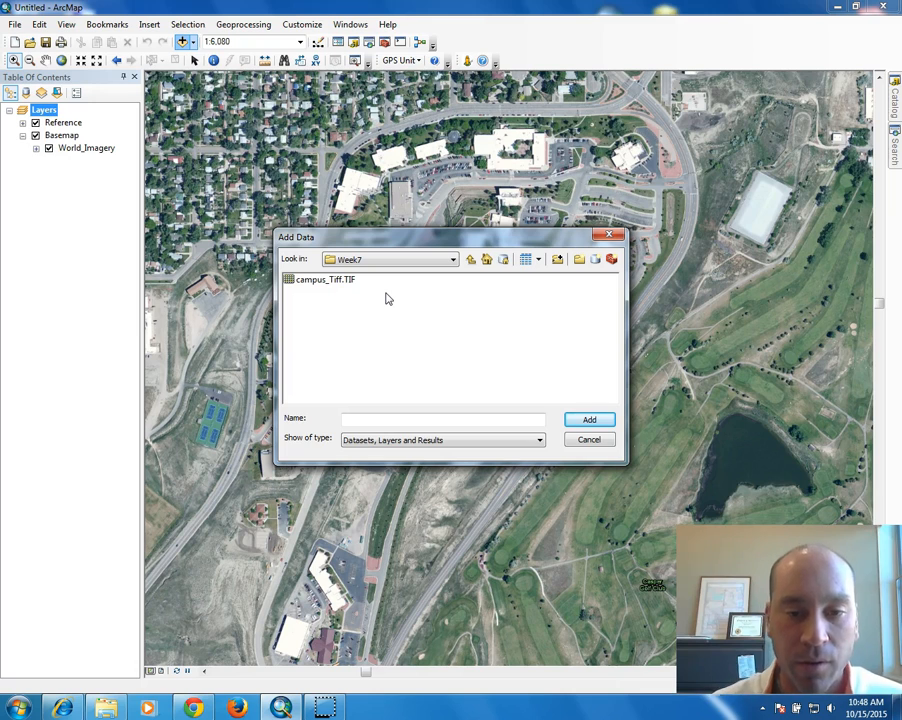
{"action": "left_click", "coordinate": [303, 281]}
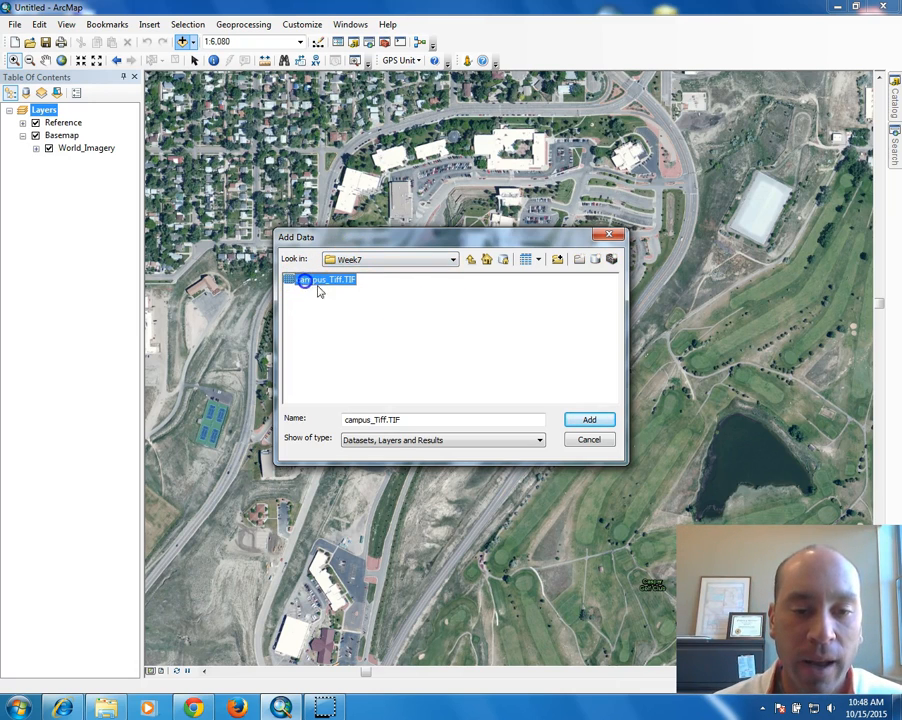
Add campus_Tiff.TIF as a layer, dismissing the Unknown Spatial Reference warning.
{"action": "left_click", "coordinate": [589, 421]}
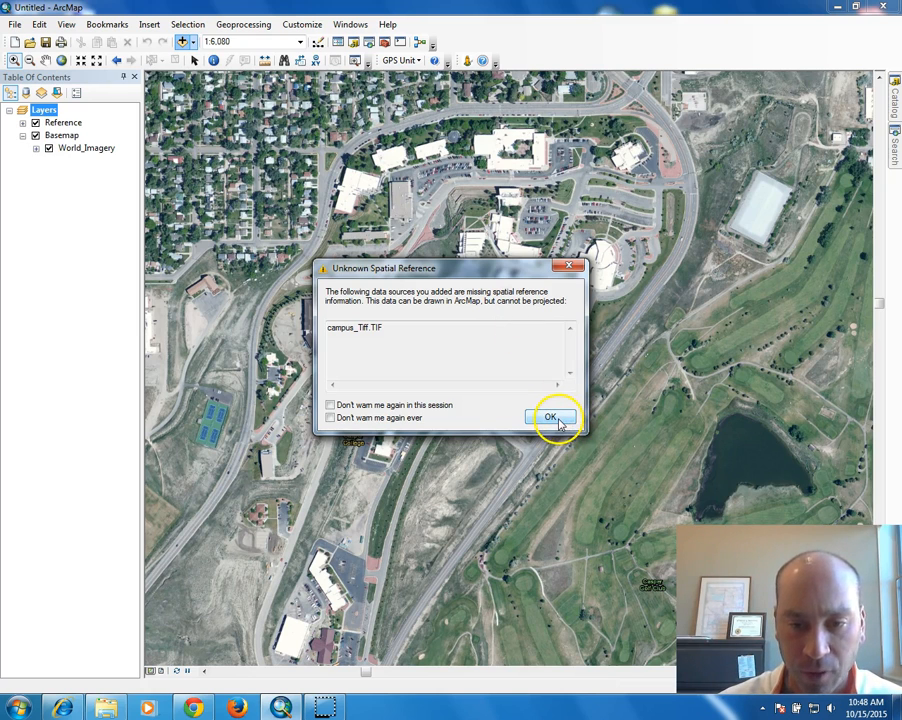
{"action": "left_click", "coordinate": [555, 418]}
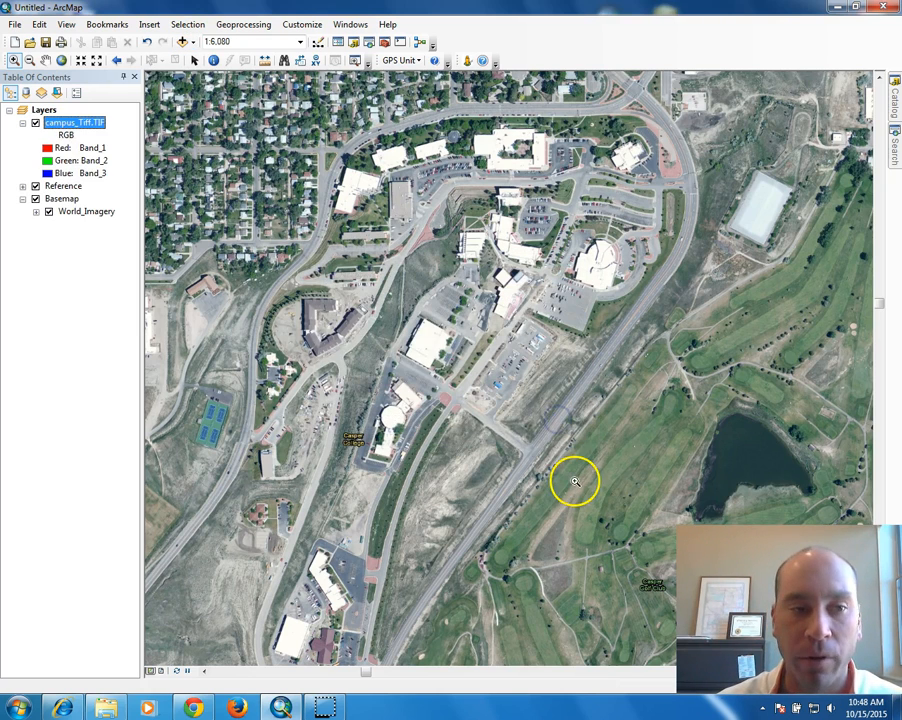
{"action": "left_click", "coordinate": [72, 121]}
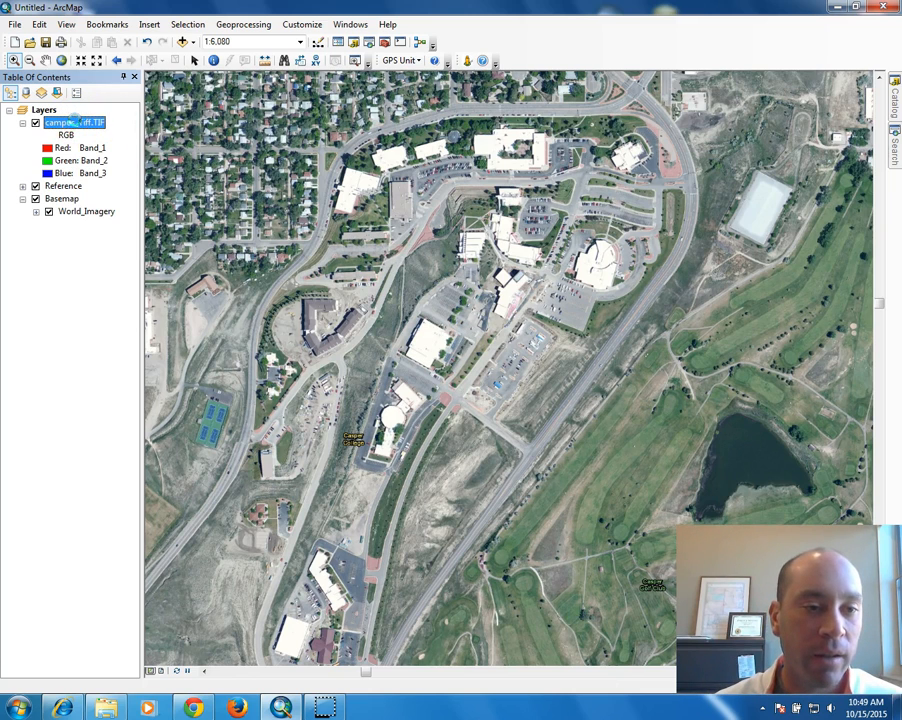
{"action": "right_click", "coordinate": [80, 122]}
Zoom to campus_Tiff.TIF, then out to about 1:200,000,000 to find it off West Africa.
{"action": "left_click", "coordinate": [152, 195]}
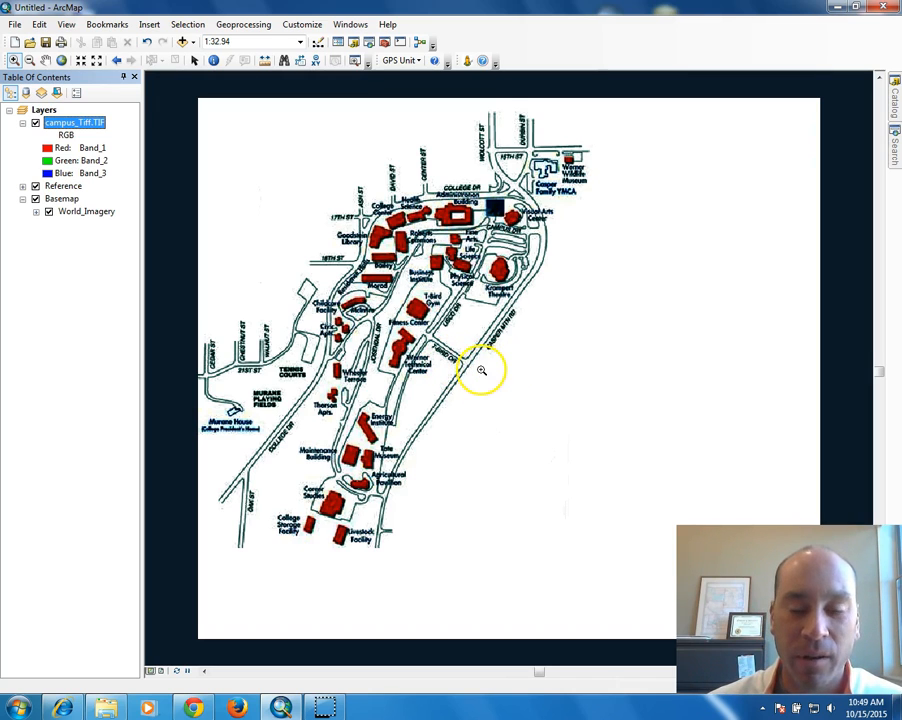
{"action": "scroll", "coordinate": [475, 348], "scroll_direction": "down", "scroll_amount": 2}
{"action": "scroll", "coordinate": [480, 348], "scroll_direction": "down", "scroll_amount": 4}
{"action": "scroll", "coordinate": [490, 348], "scroll_direction": "down", "scroll_amount": 4}
{"action": "scroll", "coordinate": [480, 353], "scroll_direction": "down", "scroll_amount": 4}
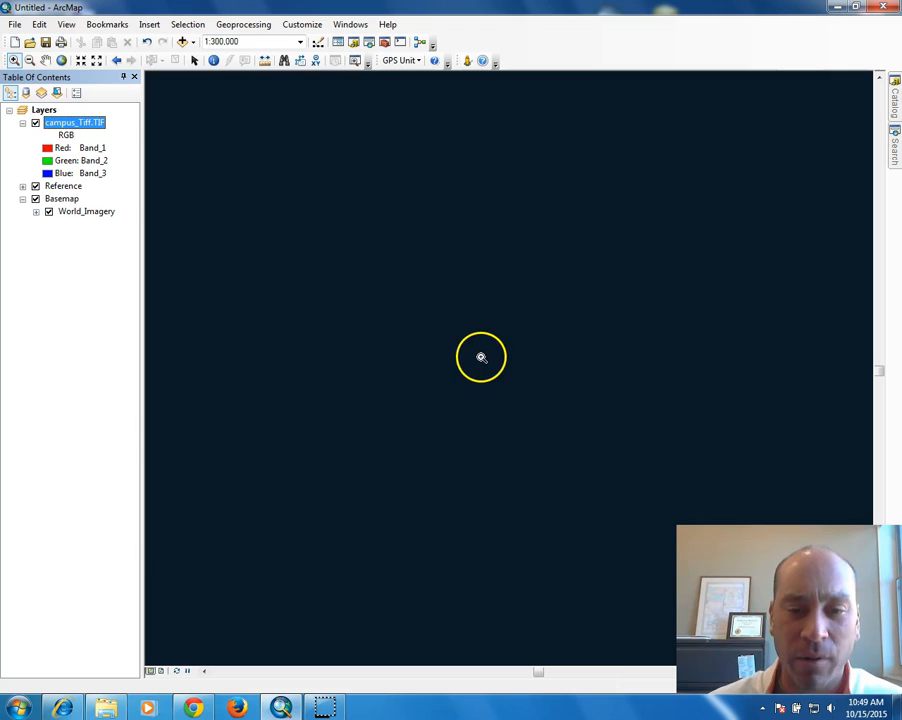
{"action": "scroll", "coordinate": [481, 355], "scroll_direction": "down", "scroll_amount": 1}
{"action": "scroll", "coordinate": [481, 355], "scroll_direction": "down", "scroll_amount": 2}
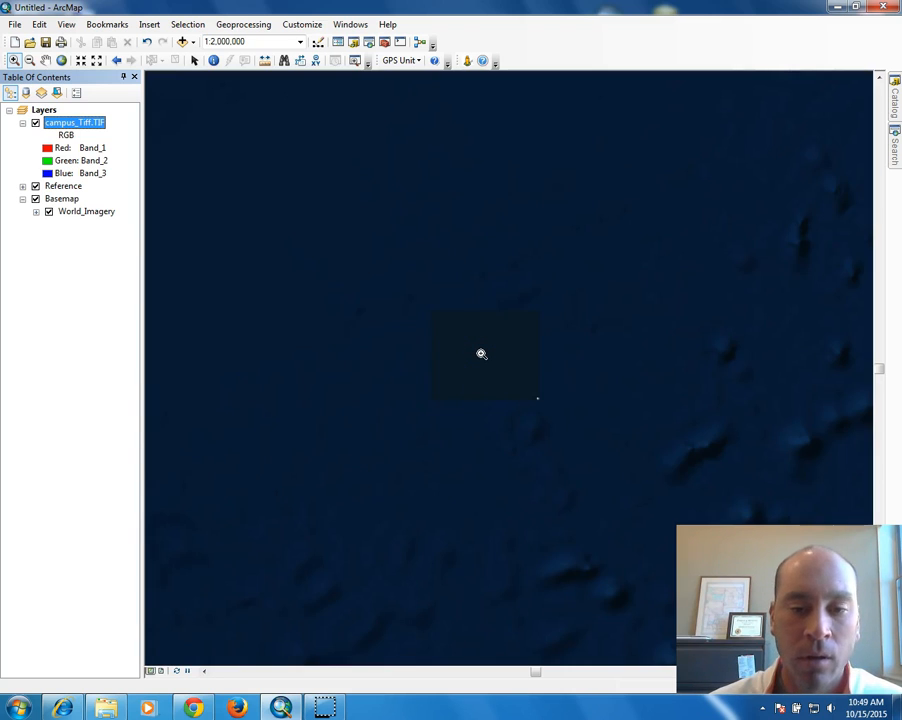
{"action": "scroll", "coordinate": [481, 355], "scroll_direction": "down", "scroll_amount": 1}
{"action": "right_click", "coordinate": [481, 355]}
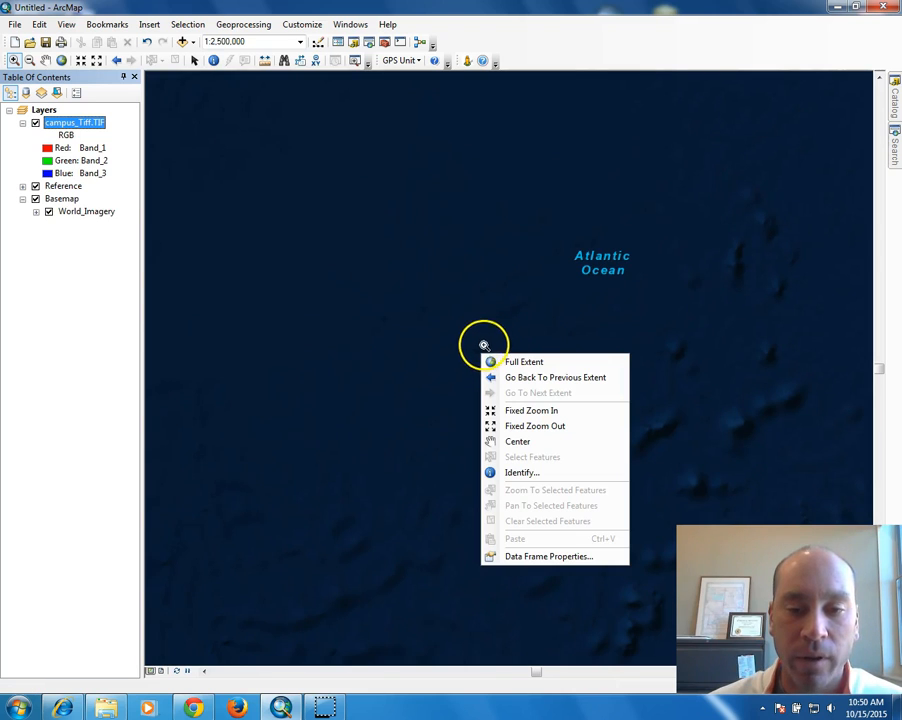
{"action": "left_click", "coordinate": [477, 351]}
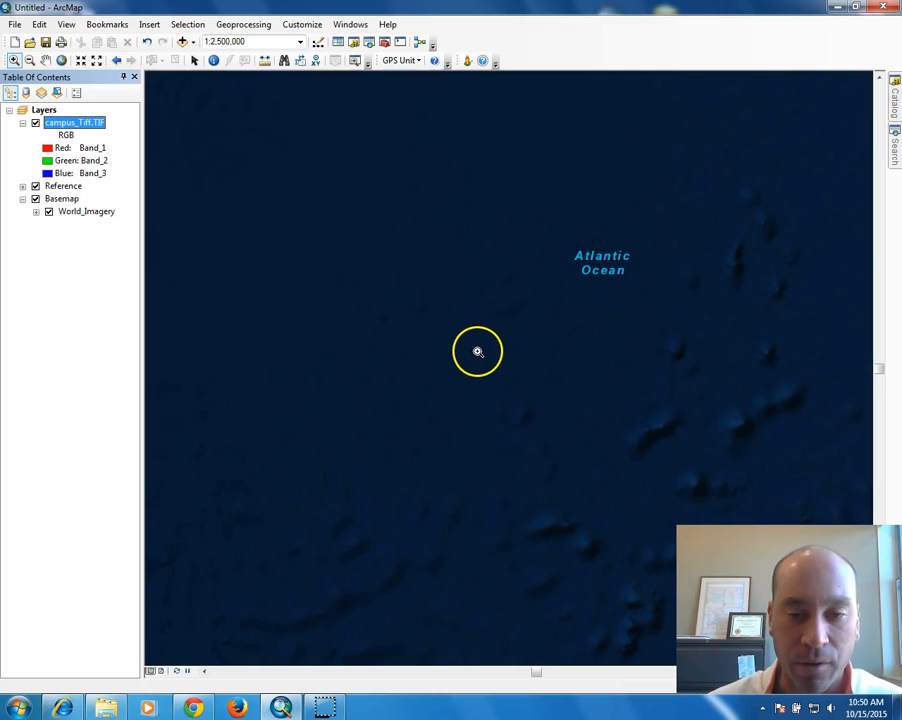
{"action": "scroll", "coordinate": [477, 351], "scroll_direction": "down", "scroll_amount": 12}
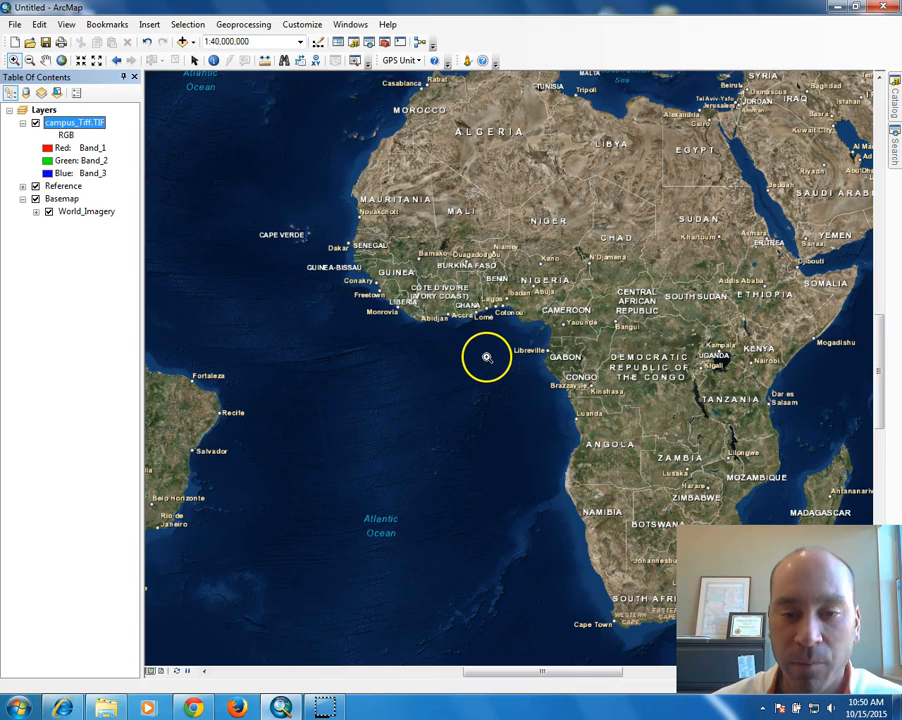
{"action": "scroll", "coordinate": [486, 356], "scroll_direction": "down", "scroll_amount": 4}
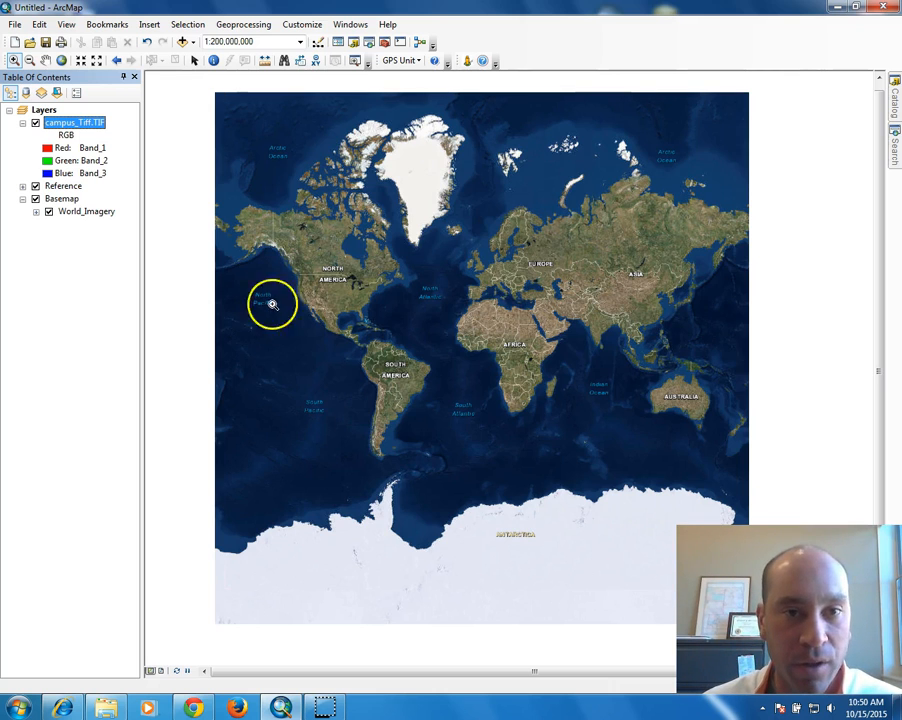
Turn on the Georeferencing toolbar via Customize > Toolbars and dock it beside the others.
{"action": "left_click", "coordinate": [255, 27]}
{"action": "left_click", "coordinate": [236, 24]}
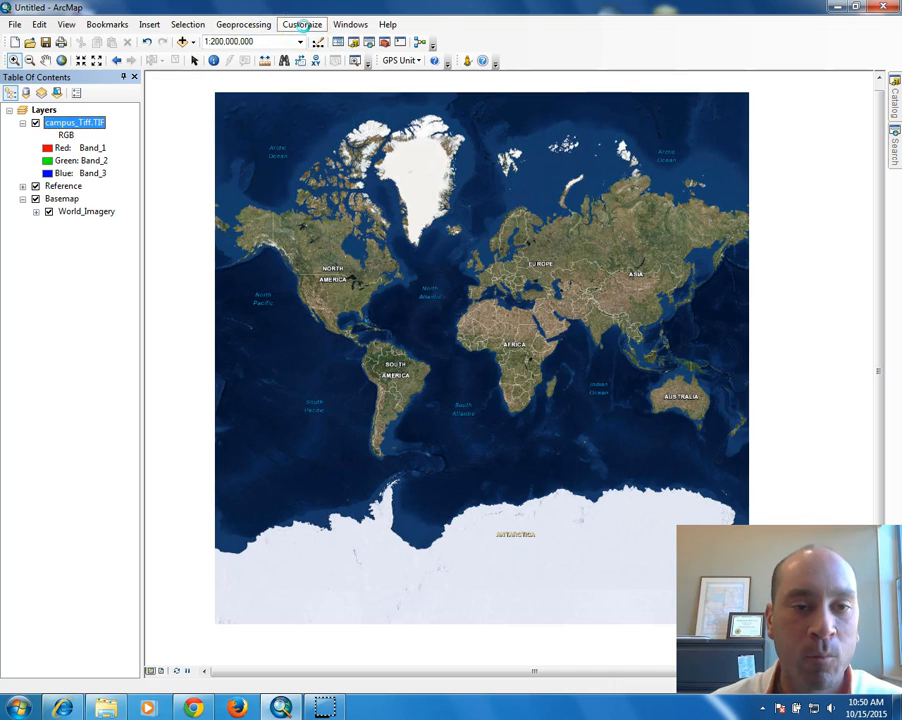
{"action": "left_click", "coordinate": [303, 26]}
{"action": "left_click", "coordinate": [303, 26]}
{"action": "left_click", "coordinate": [304, 27]}
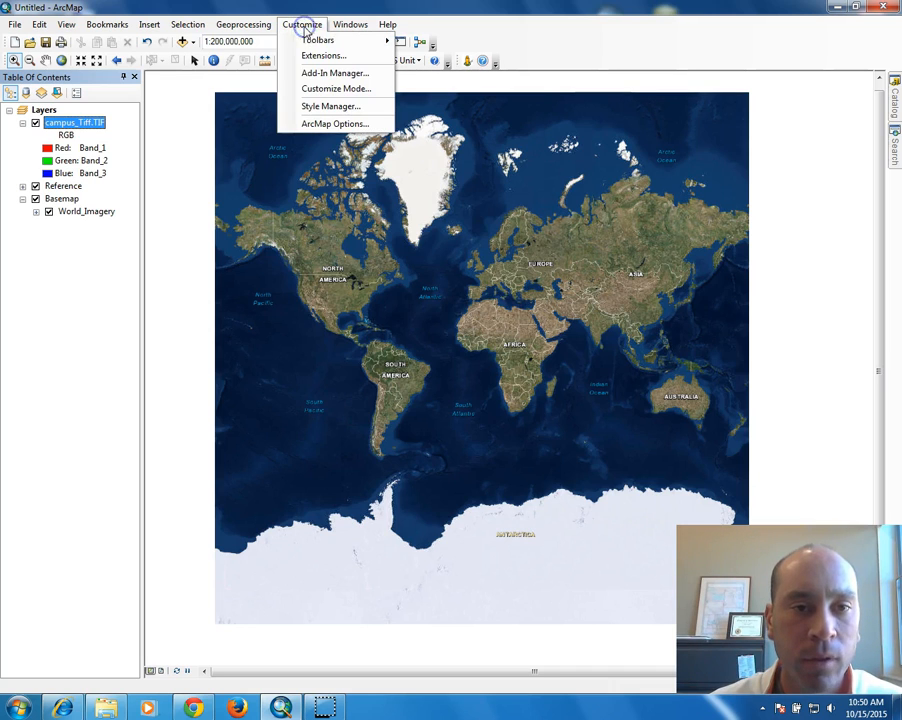
{"action": "mouse_move", "coordinate": [317, 39]}
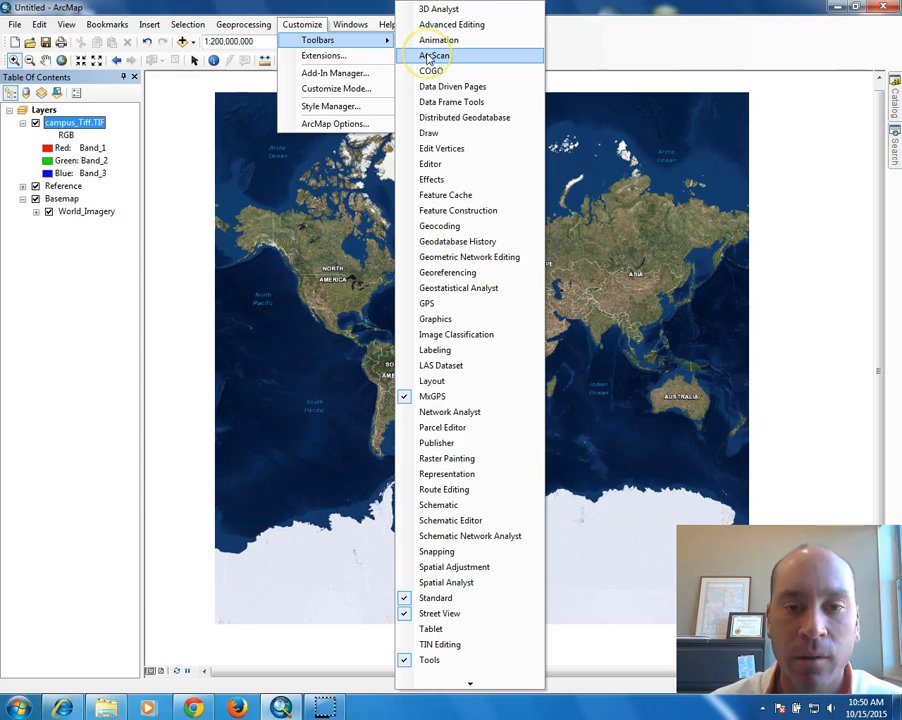
{"action": "left_click", "coordinate": [461, 272]}
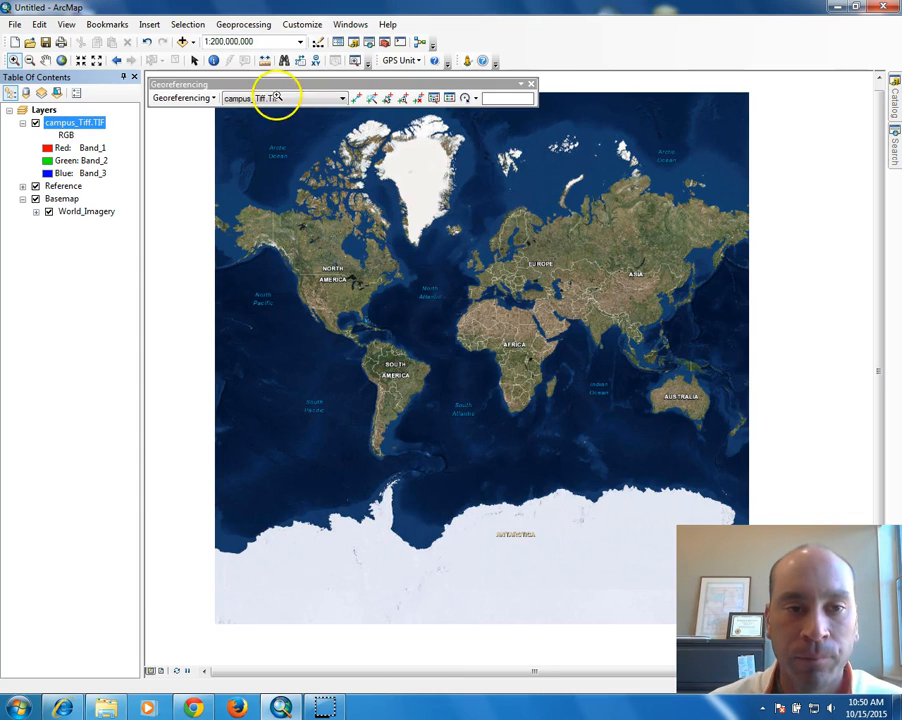
{"action": "left_click_drag", "start_coordinate": [312, 85], "coordinate": [600, 42]}
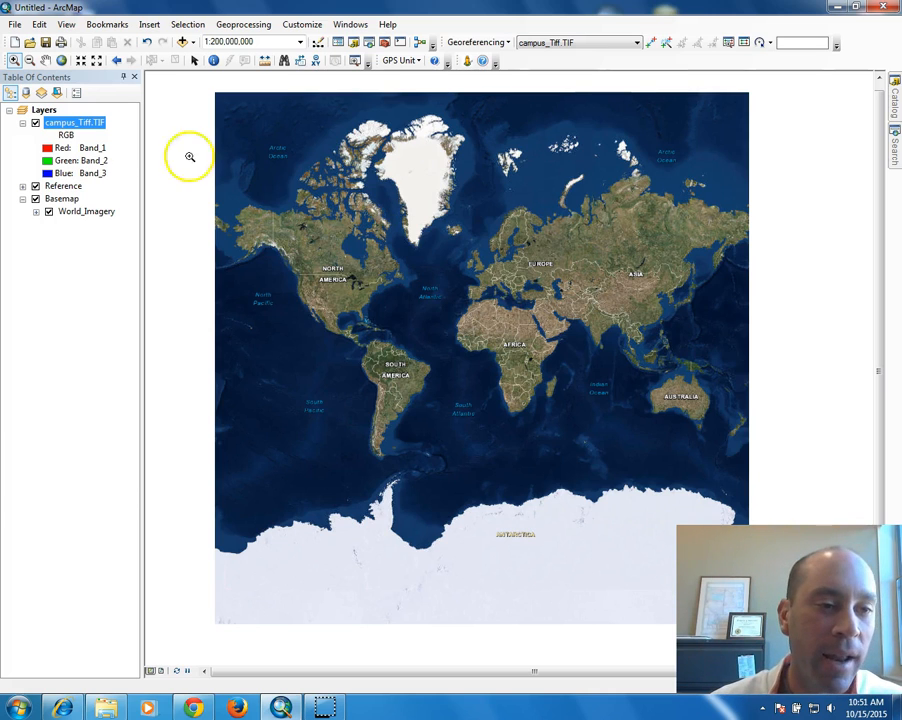
Give the Layers data frame NAD 1983 UTM Zone 13N and accept the mismatch warning.
{"action": "left_click", "coordinate": [42, 110]}
{"action": "double_click", "coordinate": [42, 110]}
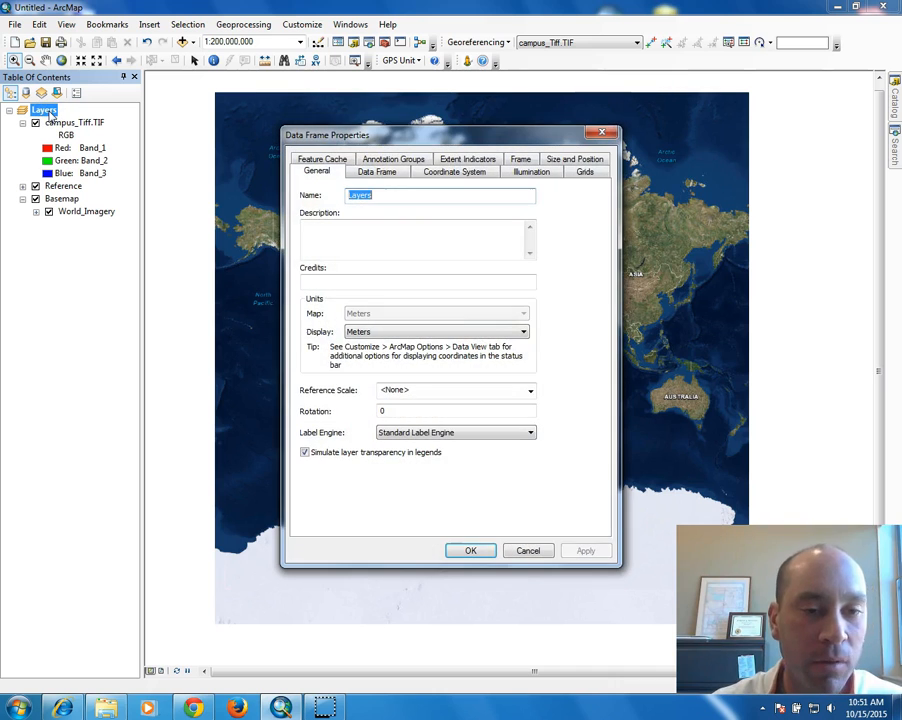
{"action": "left_click", "coordinate": [452, 172]}
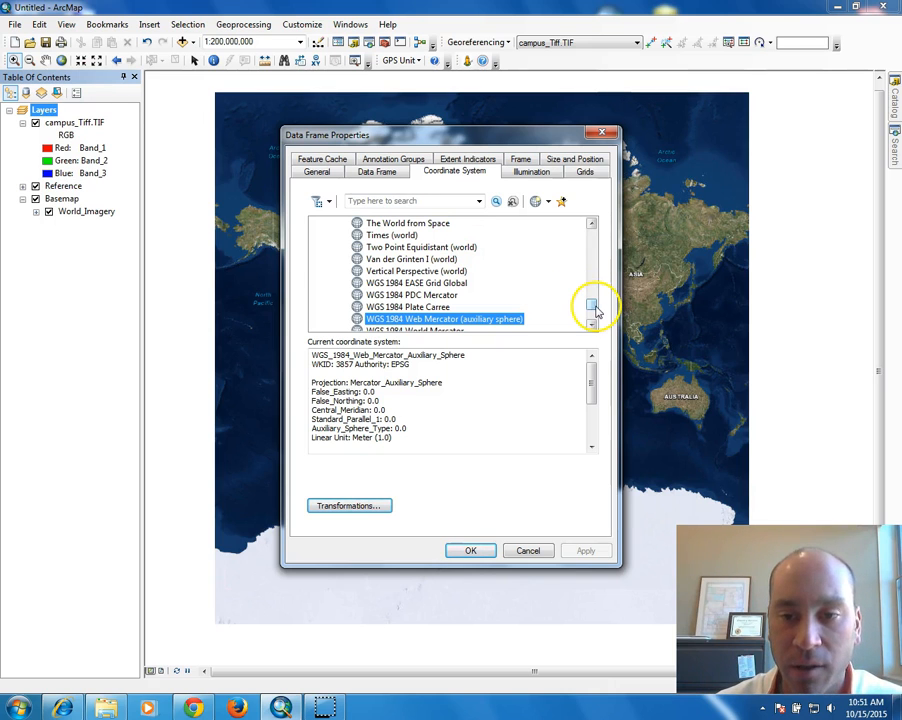
{"action": "left_click_drag", "start_coordinate": [594, 302], "coordinate": [594, 236]}
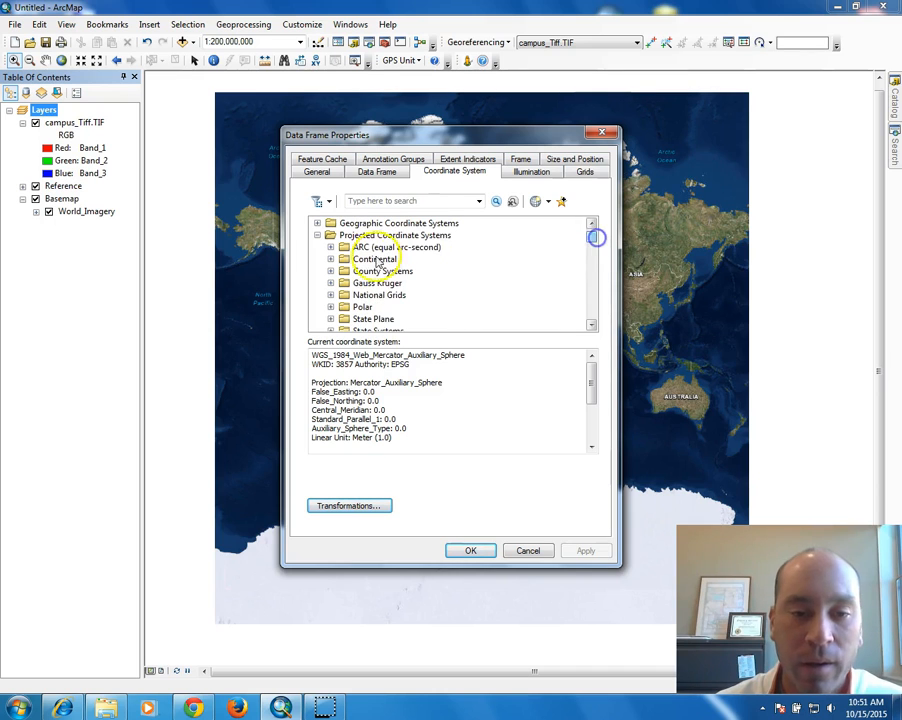
{"action": "scroll", "coordinate": [345, 305], "scroll_direction": "down", "scroll_amount": 2}
{"action": "left_click", "coordinate": [331, 269]}
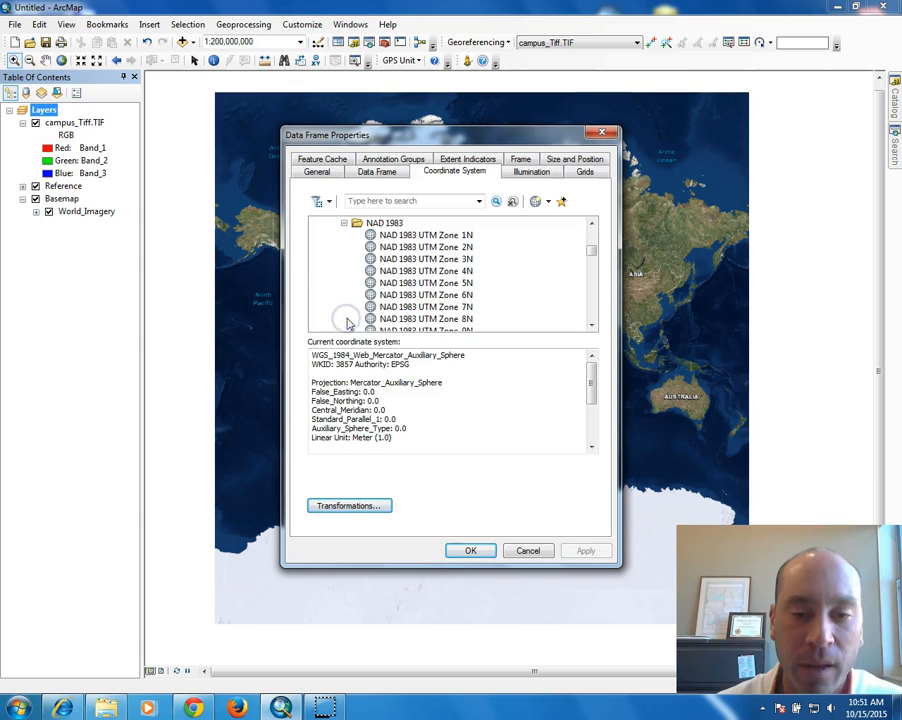
{"action": "scroll", "coordinate": [346, 310], "scroll_direction": "down", "scroll_amount": 3}
{"action": "left_click", "coordinate": [442, 271]}
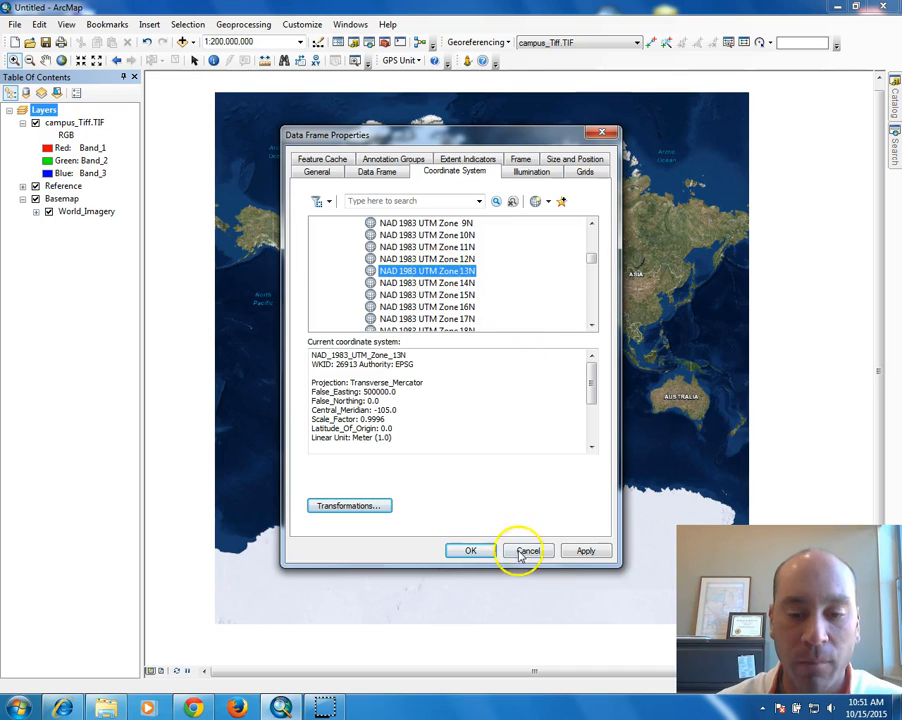
{"action": "left_click", "coordinate": [470, 549]}
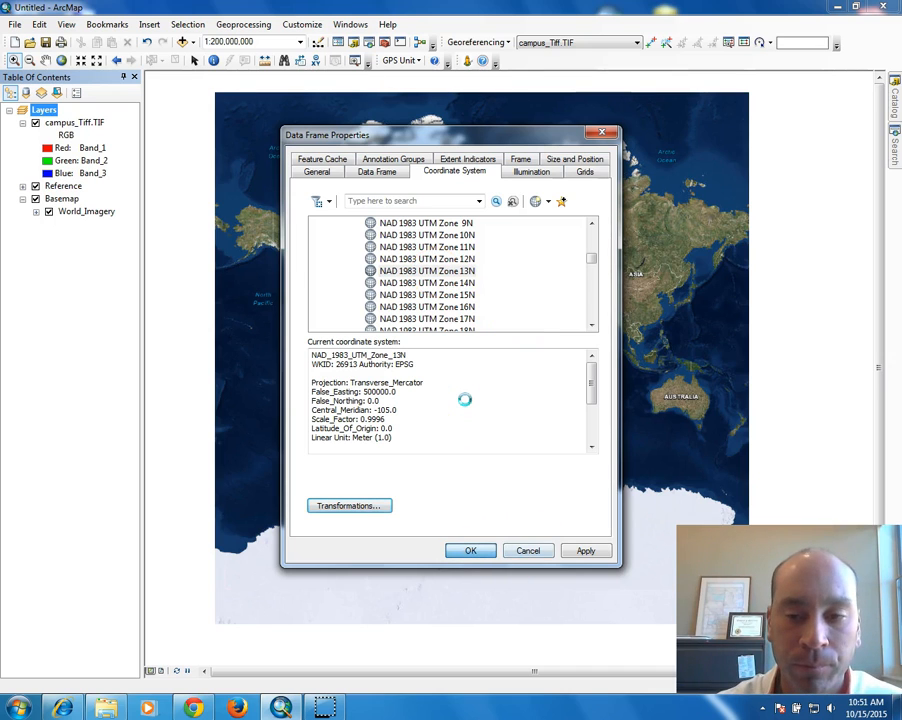
{"action": "left_click", "coordinate": [350, 389]}
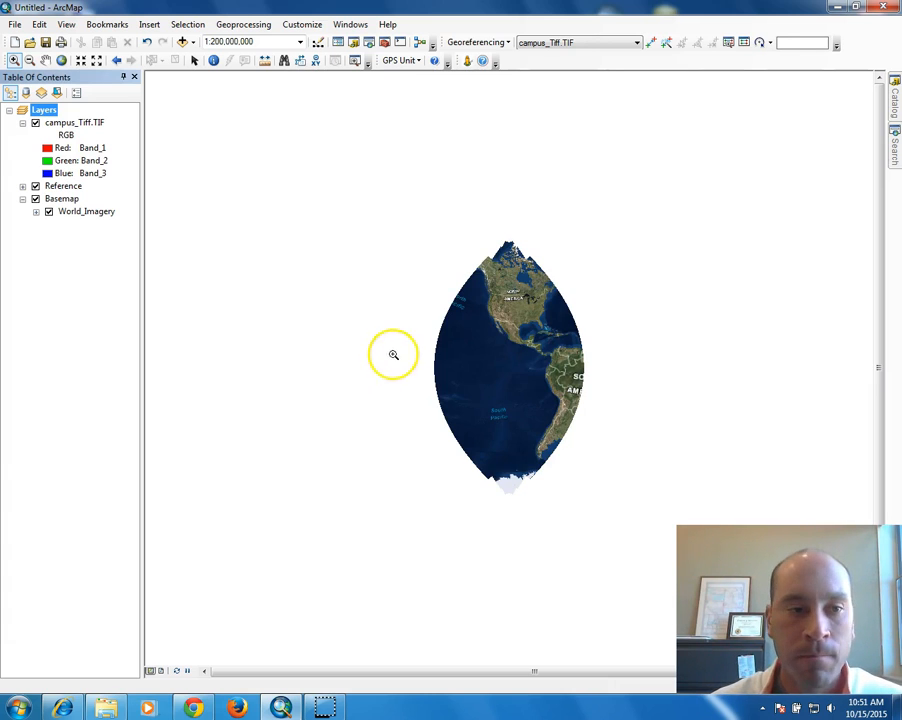
Zoom in from the United States to Wyoming, Casper, and the campus by the golf course.
{"action": "left_click_drag", "start_coordinate": [483, 285], "coordinate": [566, 344]}
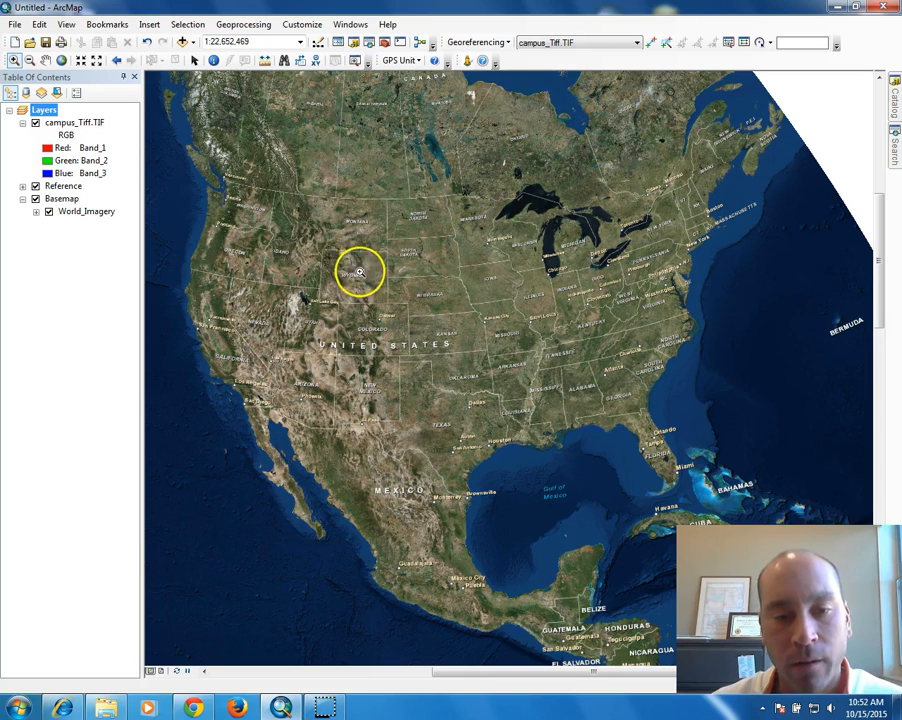
{"action": "left_click", "coordinate": [358, 274]}
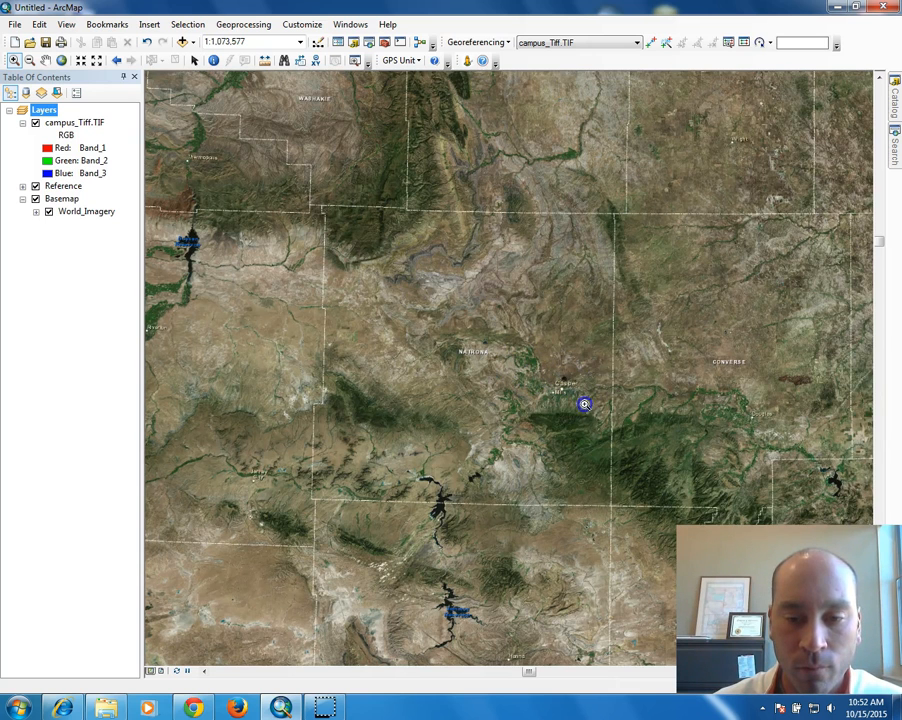
{"action": "left_click", "coordinate": [600, 433]}
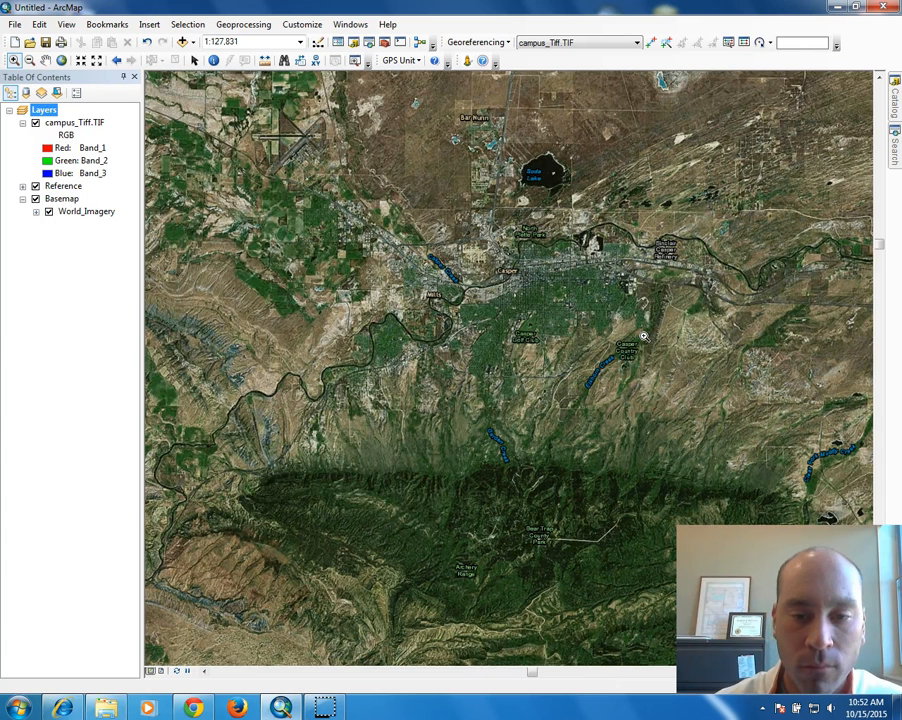
{"action": "left_click", "coordinate": [536, 313]}
{"action": "left_click_drag", "start_coordinate": [497, 307], "coordinate": [543, 348]}
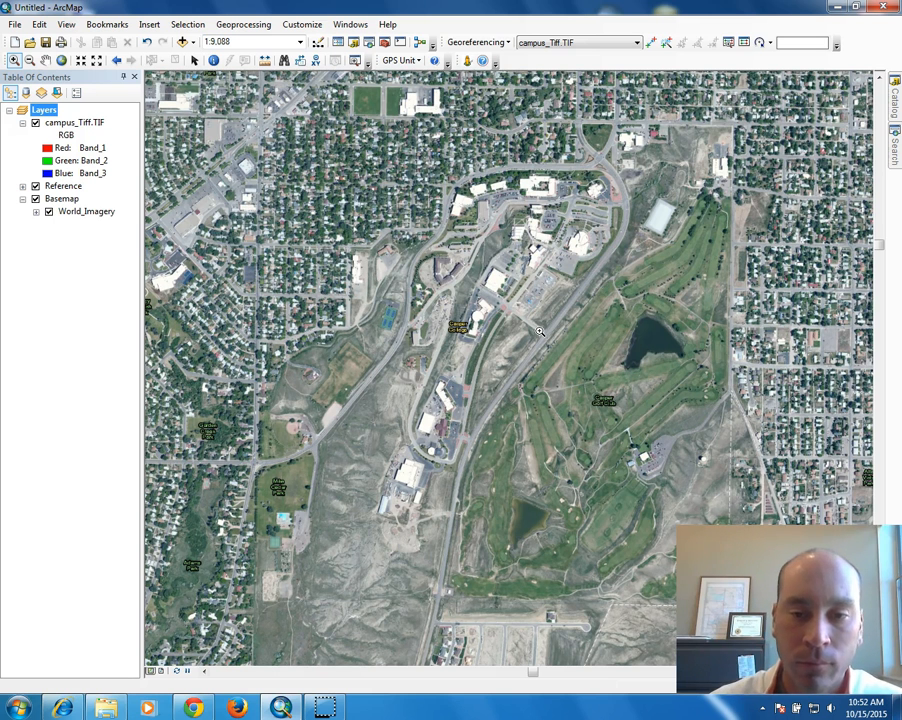
{"action": "left_click_drag", "start_coordinate": [431, 157], "coordinate": [685, 449]}
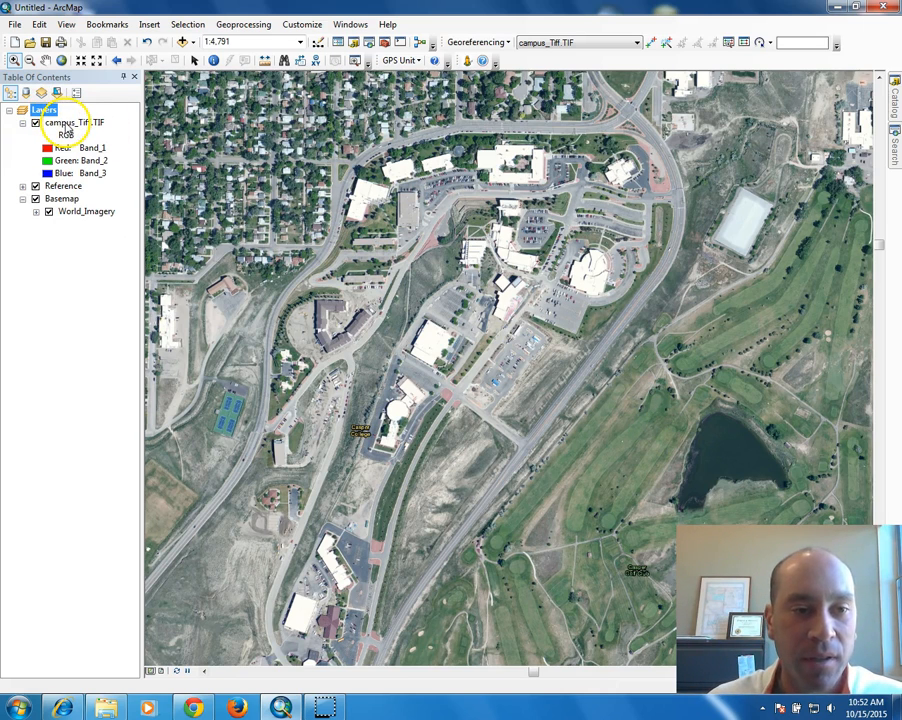
Use Zoom To Layer on campus_Tiff.TIF to jump to its extent.
{"action": "right_click", "coordinate": [70, 124]}
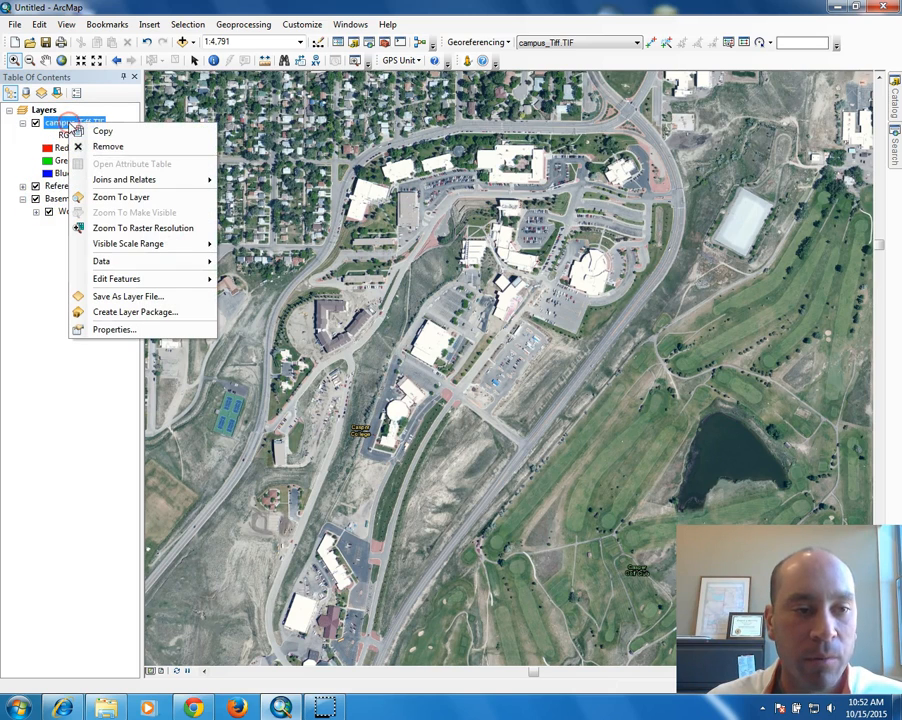
{"action": "left_click", "coordinate": [130, 198]}
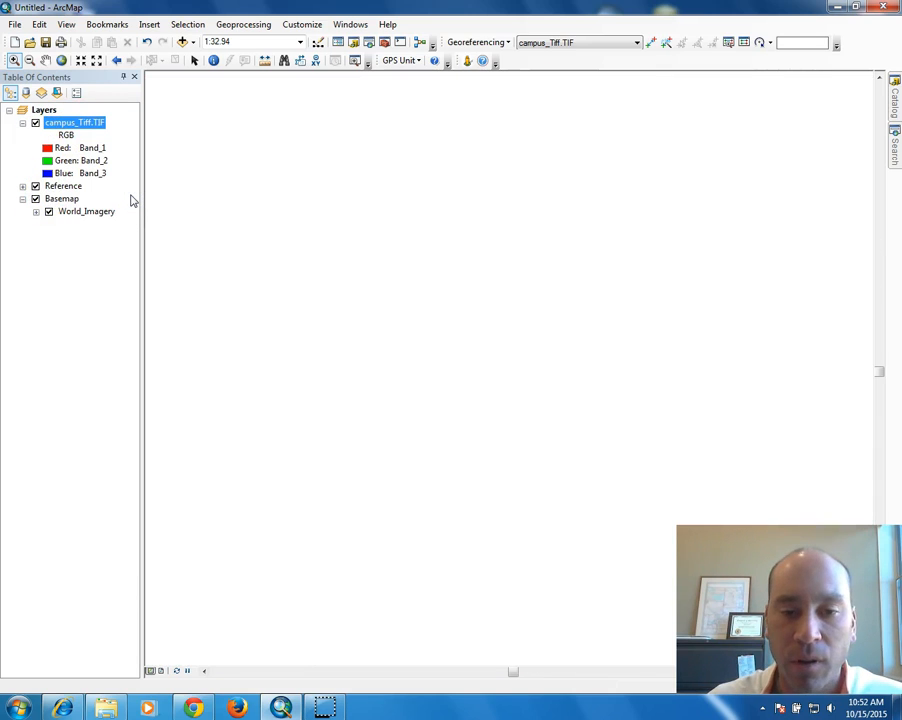
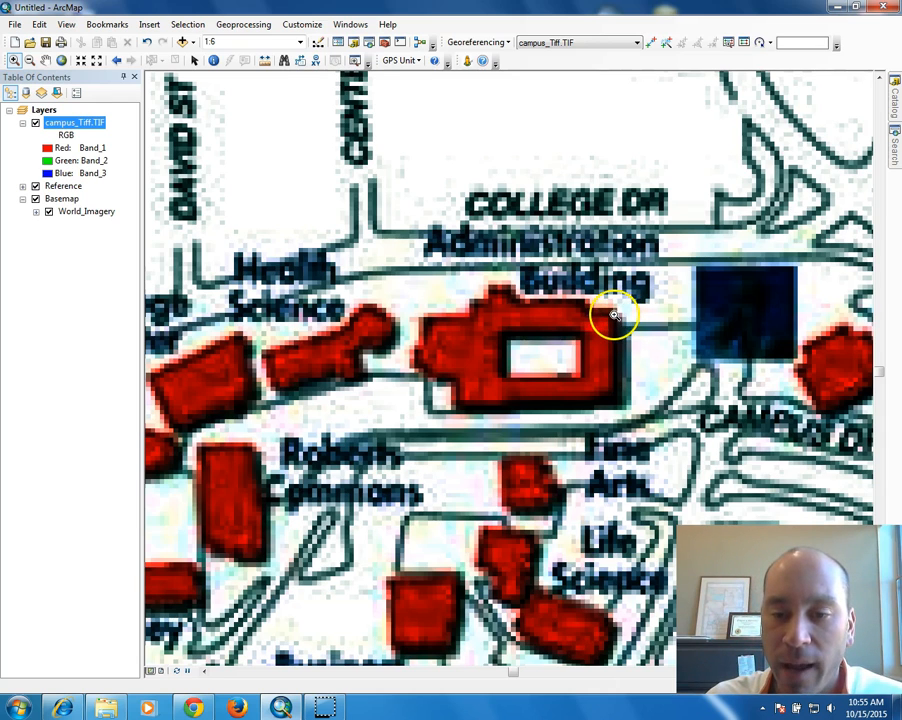
Zoom campus_Tiff.TIF in on the Administration Building area.
{"action": "scroll", "coordinate": [614, 318], "scroll_direction": "up", "scroll_amount": 2}
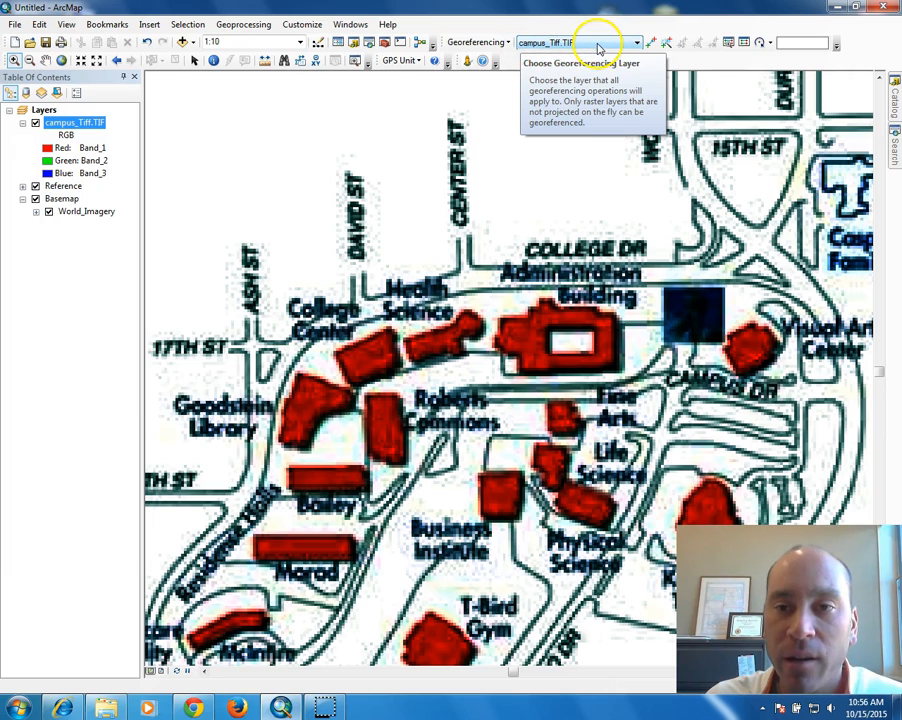
Start a control-point link at the Administration Building corner, then step back to the imagery extent.
{"action": "left_click", "coordinate": [650, 43]}
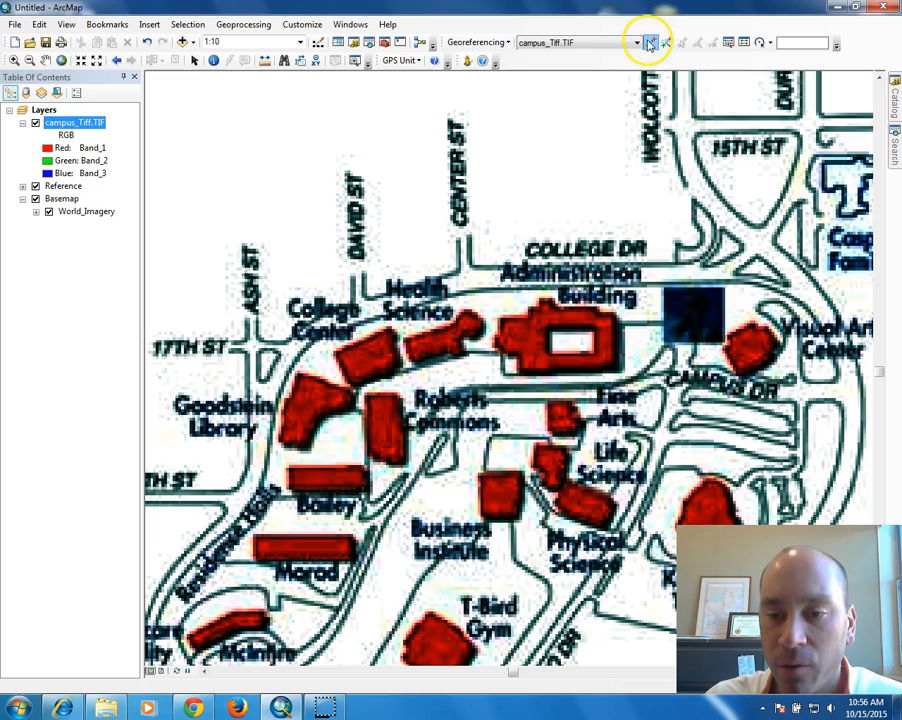
{"action": "left_click", "coordinate": [616, 313]}
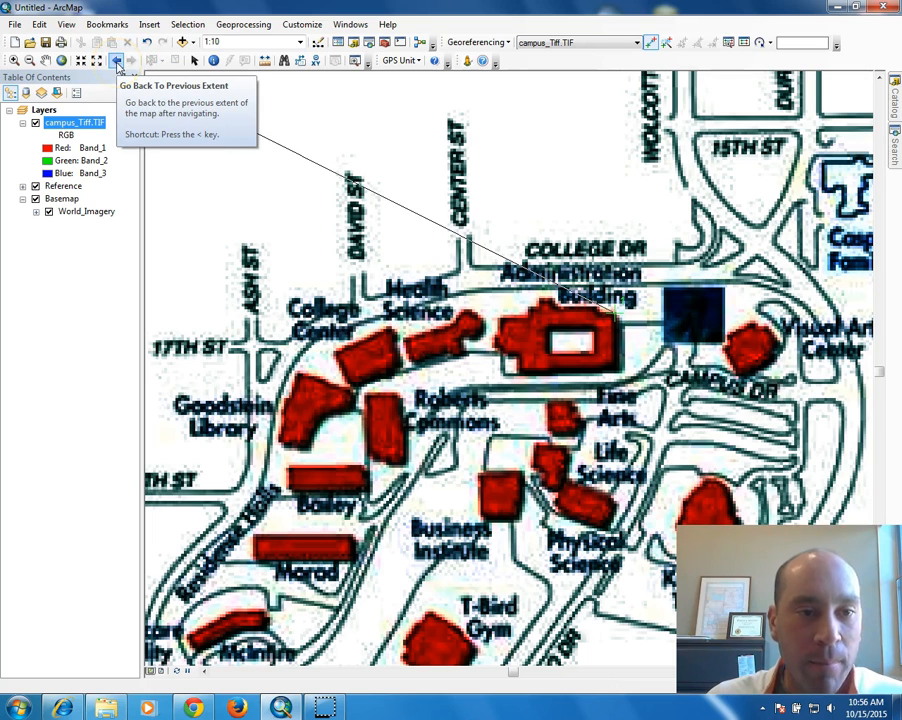
{"action": "left_click", "coordinate": [117, 62]}
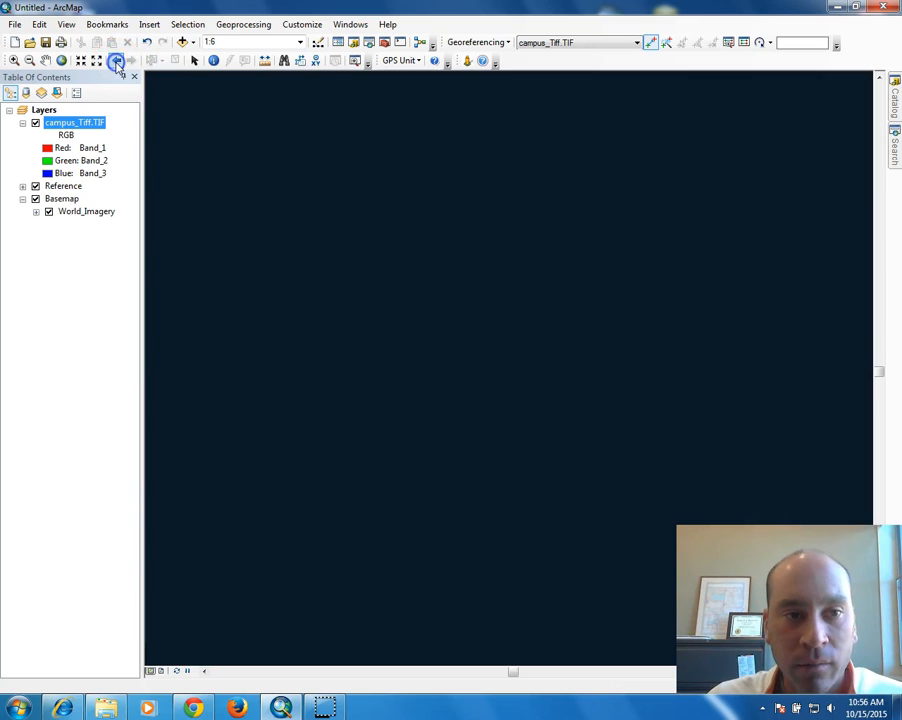
{"action": "left_click", "coordinate": [160, 122]}
{"action": "left_click", "coordinate": [117, 62]}
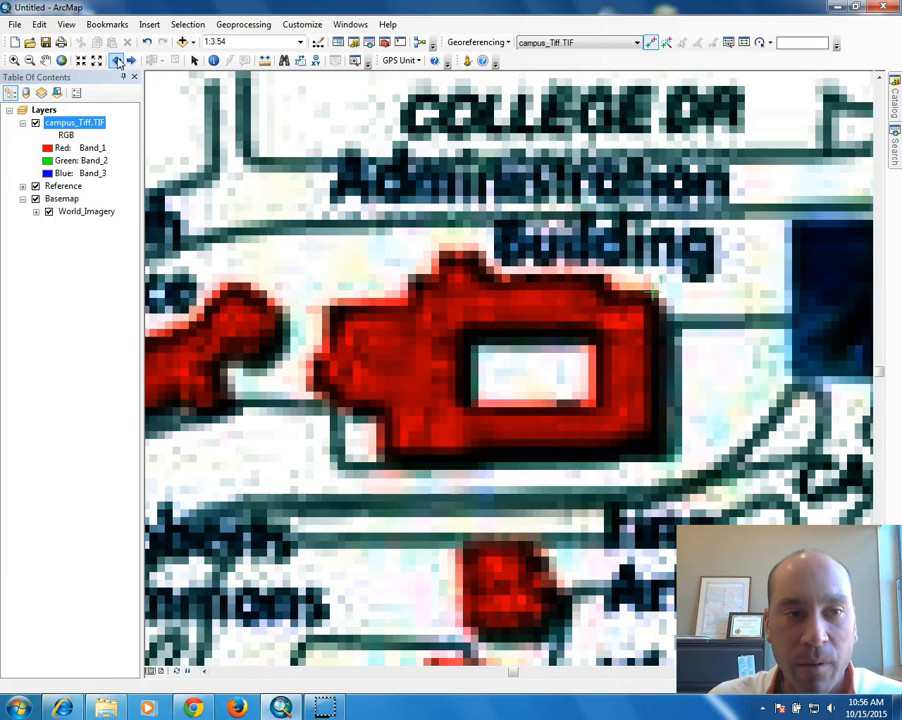
{"action": "left_click", "coordinate": [117, 62]}
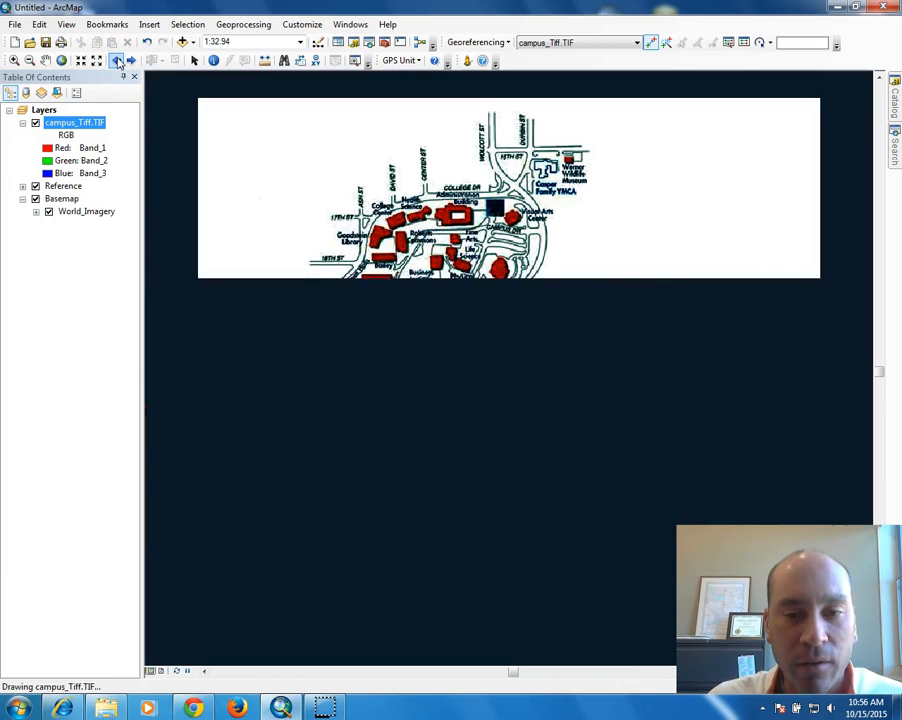
{"action": "left_click", "coordinate": [117, 62]}
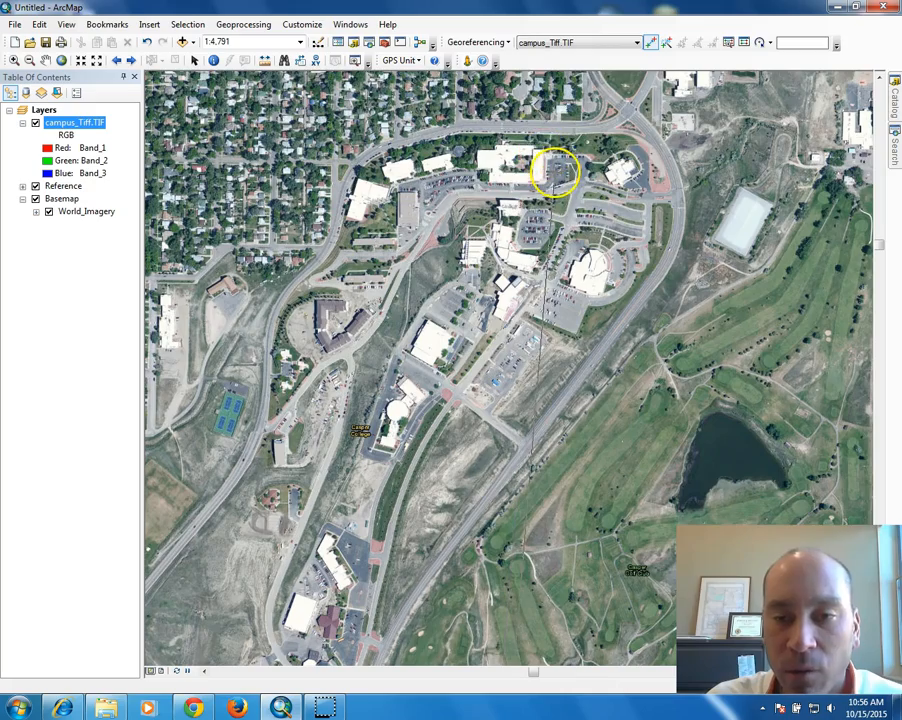
Zoom into the imagery and pin the link on the matching building corner.
{"action": "scroll", "coordinate": [540, 152], "scroll_direction": "down", "scroll_amount": 2}
{"action": "scroll", "coordinate": [540, 152], "scroll_direction": "up", "scroll_amount": 3}
{"action": "scroll", "coordinate": [540, 152], "scroll_direction": "up", "scroll_amount": 3}
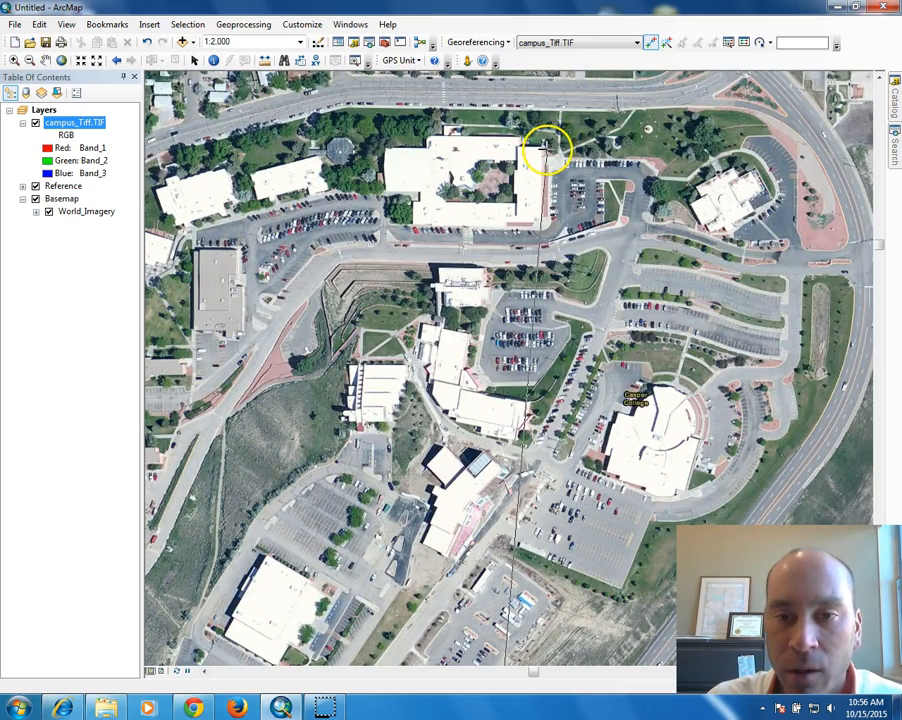
{"action": "scroll", "coordinate": [547, 147], "scroll_direction": "up", "scroll_amount": 2}
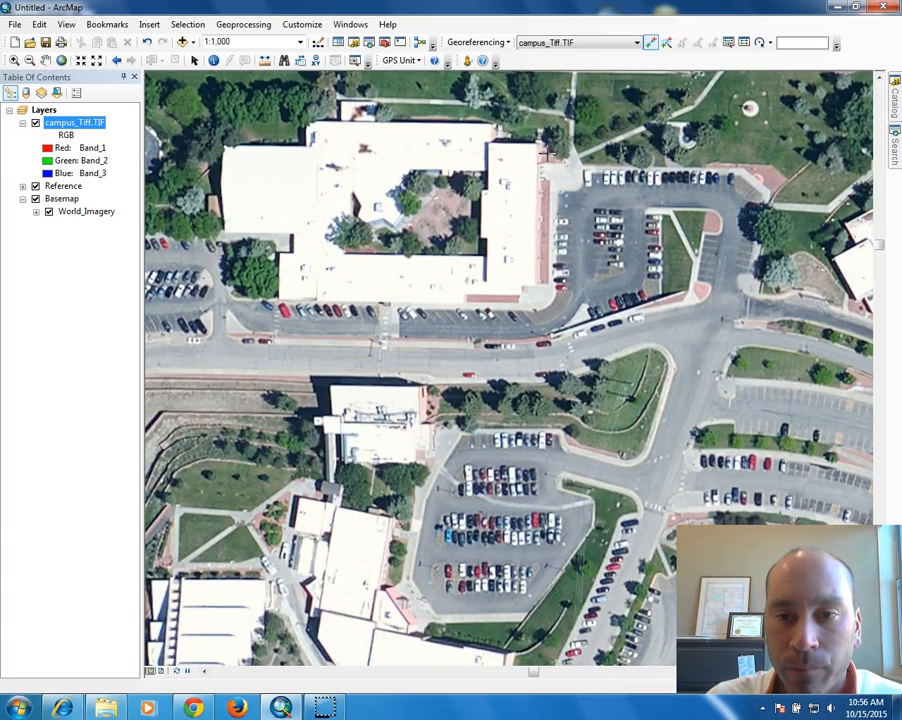
{"action": "scroll", "coordinate": [540, 147], "scroll_direction": "up", "scroll_amount": 2}
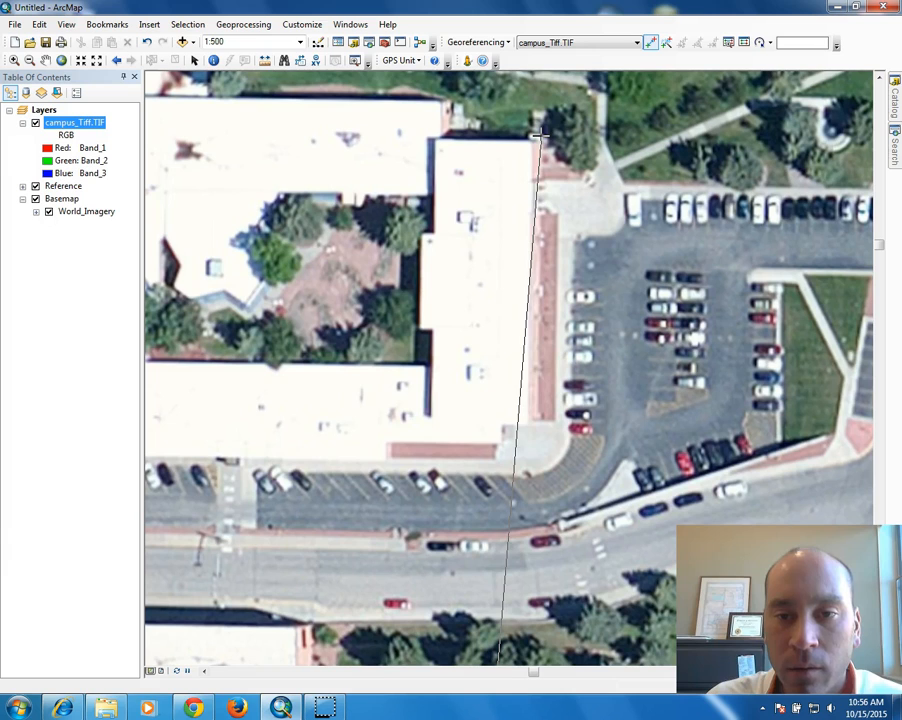
{"action": "left_click", "coordinate": [546, 138]}
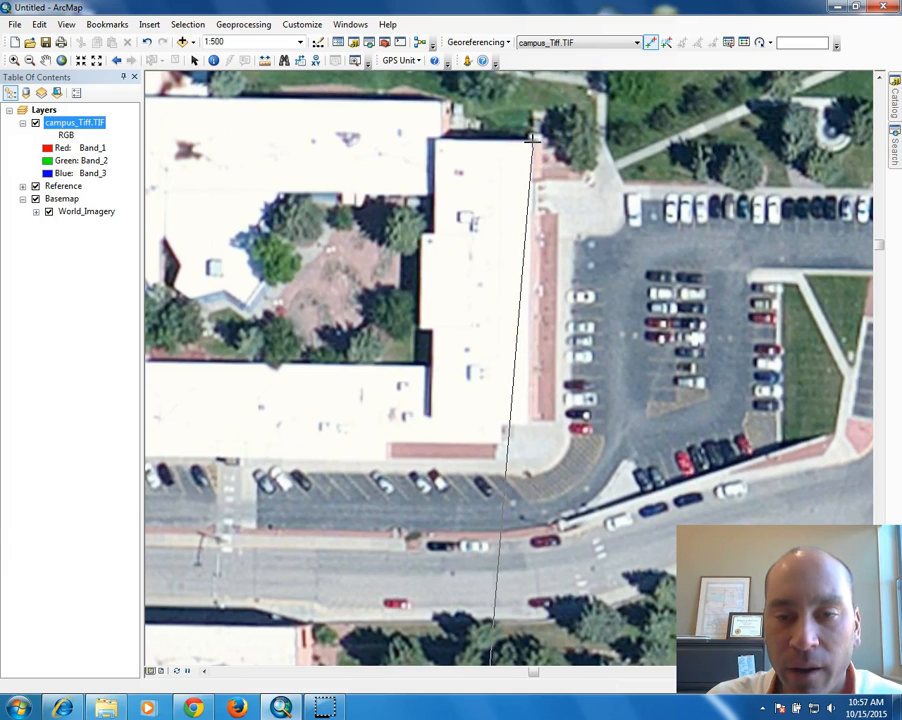
{"action": "left_click", "coordinate": [533, 142]}
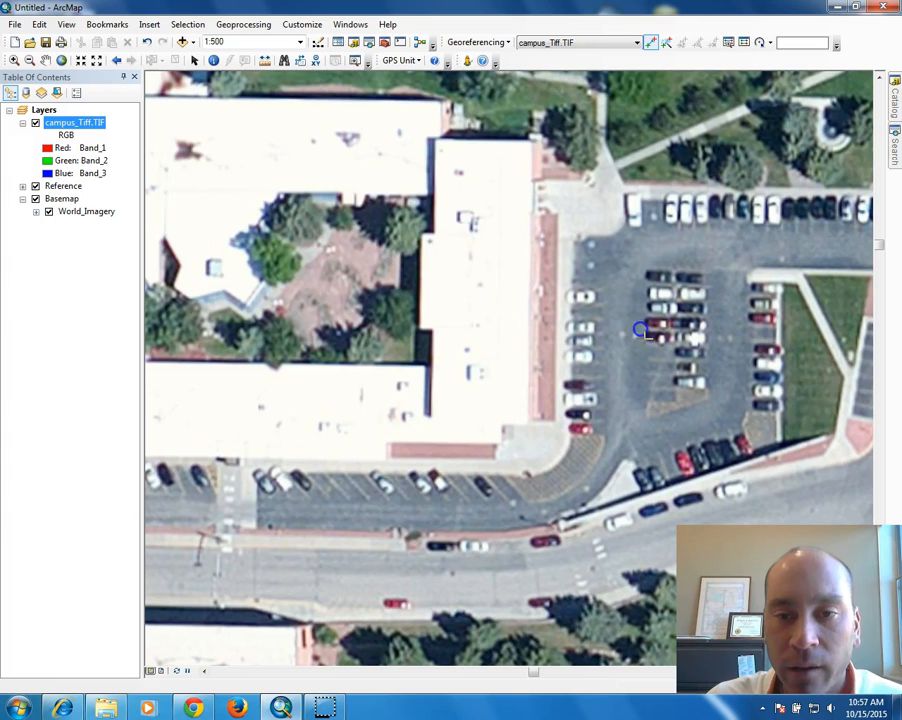
{"action": "left_click", "coordinate": [15, 60]}
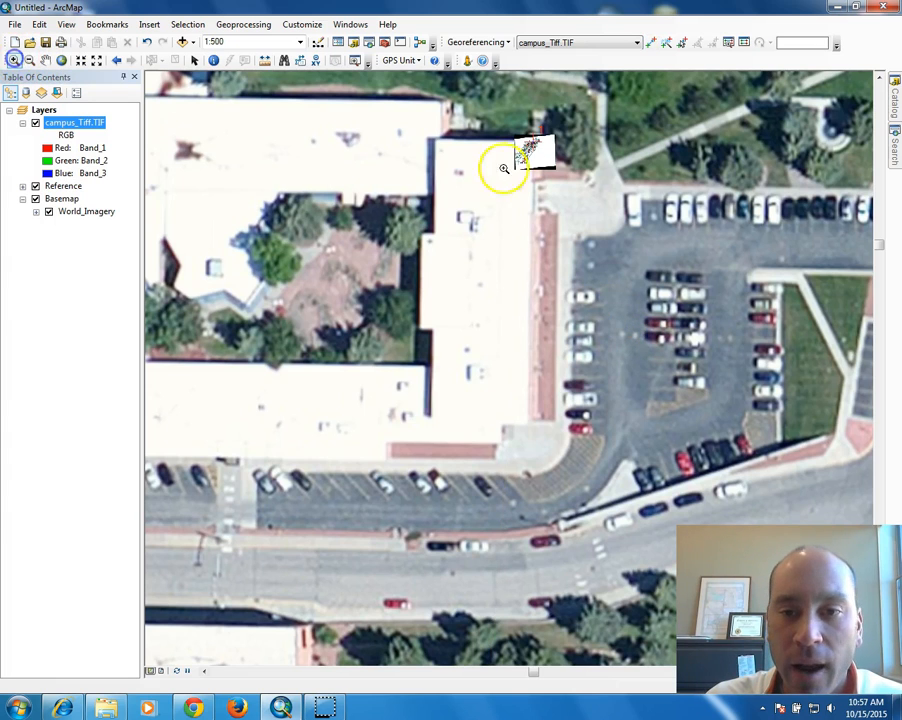
Box-zoom onto the moved campus map around the Energy Institute, Tate Museum and Maintenance Building.
{"action": "left_click_drag", "start_coordinate": [502, 134], "coordinate": [593, 210]}
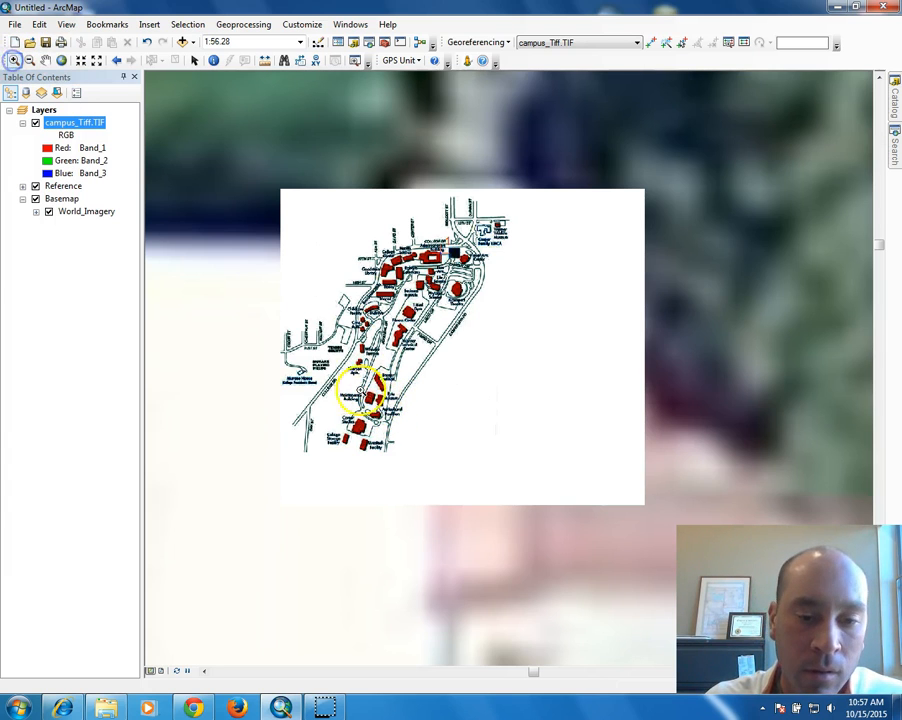
{"action": "left_click", "coordinate": [402, 460]}
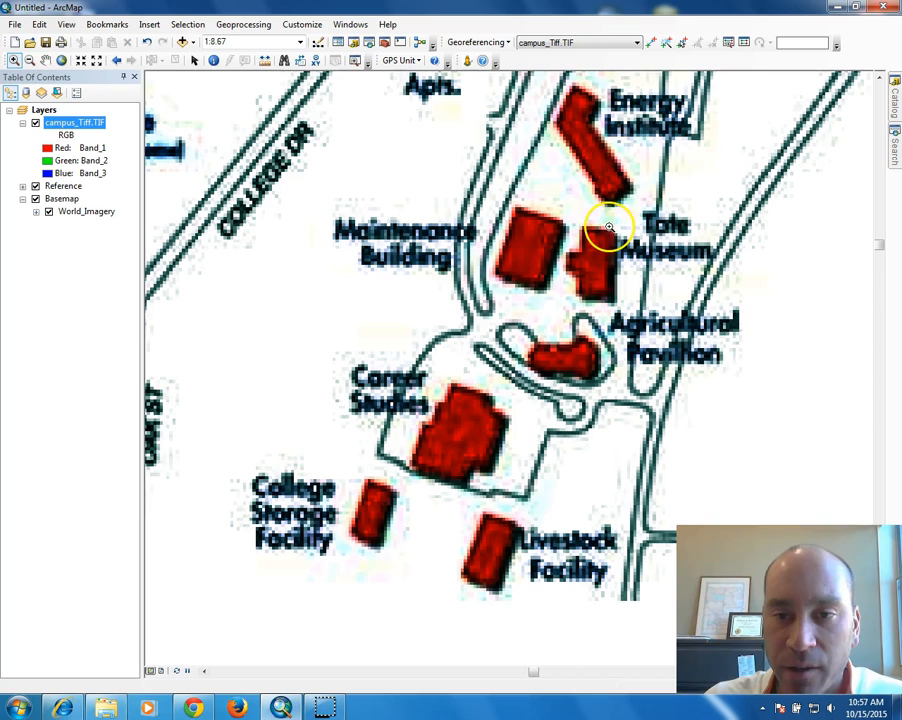
{"action": "scroll", "coordinate": [604, 177], "scroll_direction": "up", "scroll_amount": 2}
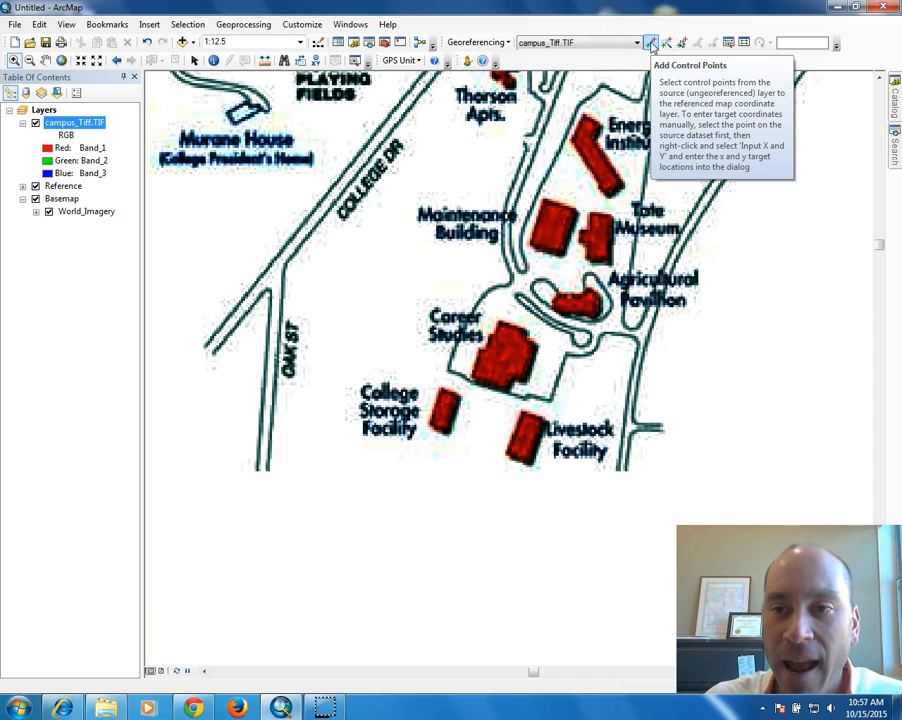
{"action": "left_click", "coordinate": [650, 44]}
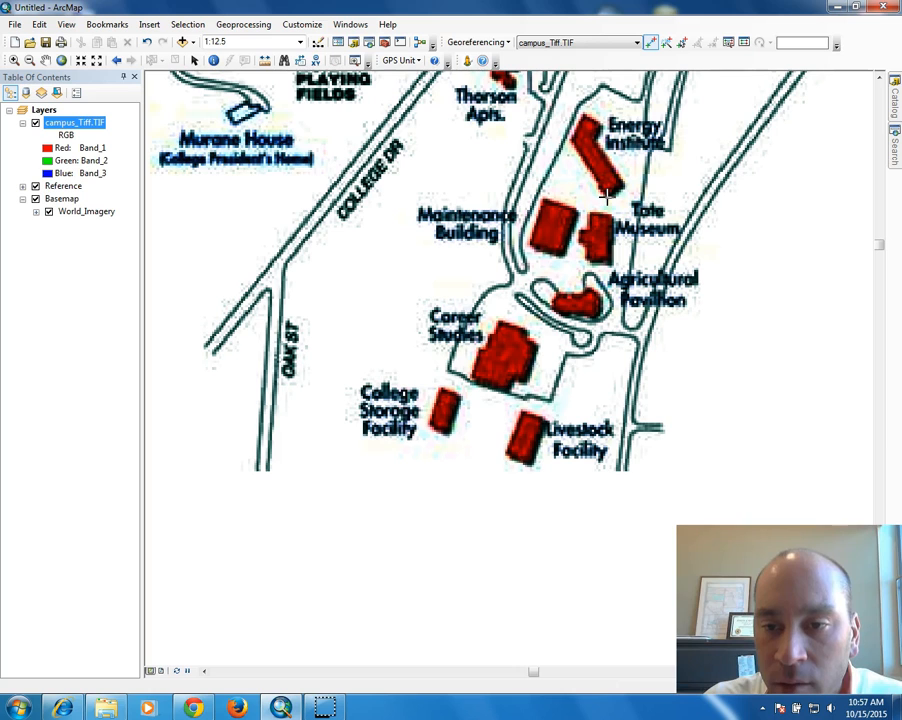
Place link 2 from the Energy Institute corner to its building corner in the south-east imagery.
{"action": "left_click", "coordinate": [583, 295]}
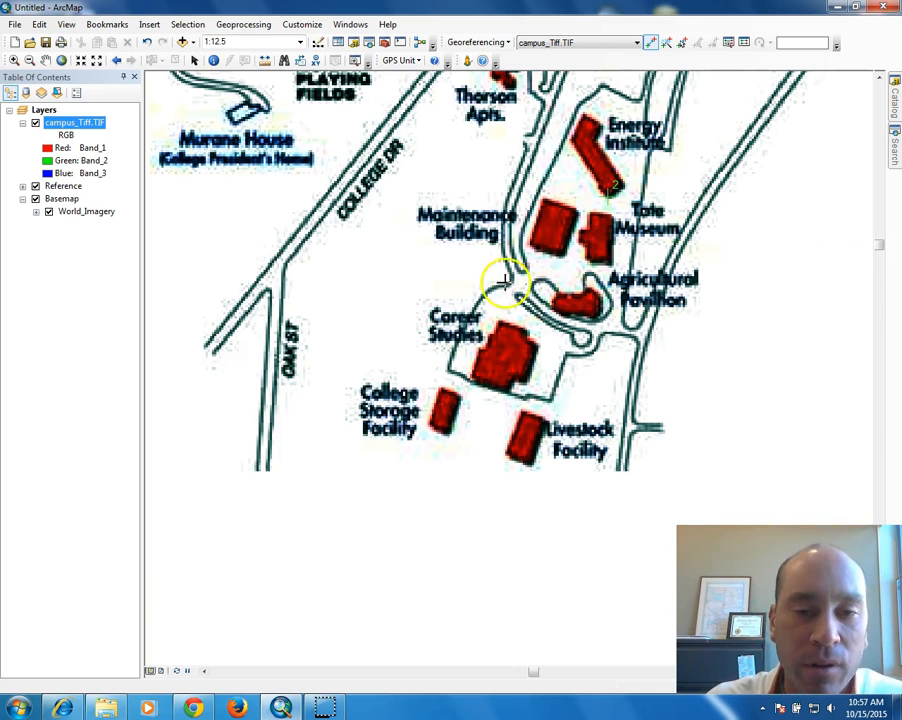
{"action": "scroll", "coordinate": [489, 284], "scroll_direction": "down", "scroll_amount": 2}
{"action": "scroll", "coordinate": [487, 284], "scroll_direction": "down", "scroll_amount": 4}
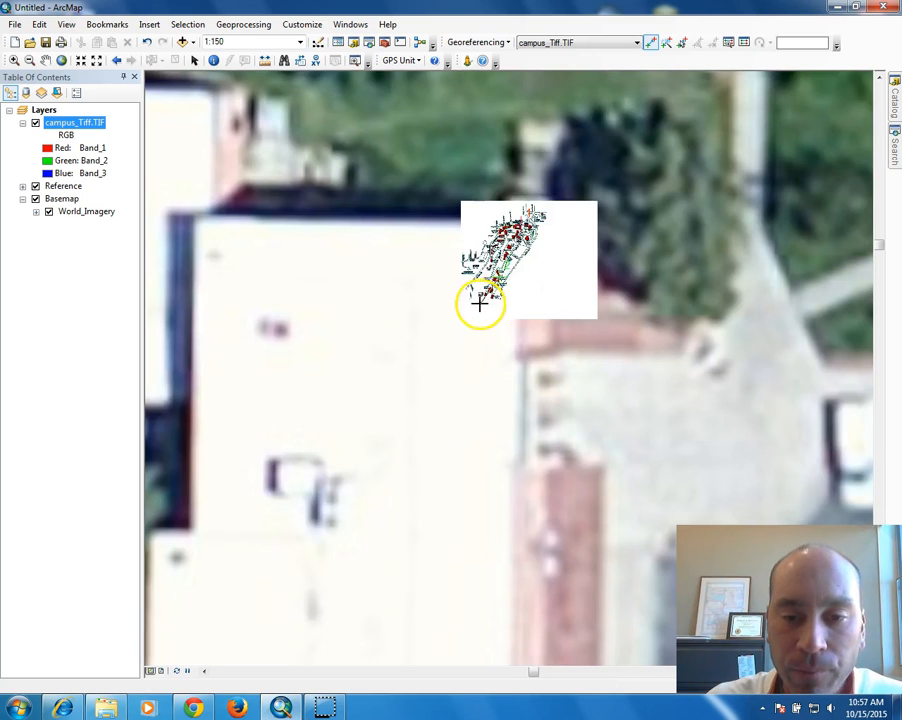
{"action": "scroll", "coordinate": [478, 298], "scroll_direction": "down", "scroll_amount": 4}
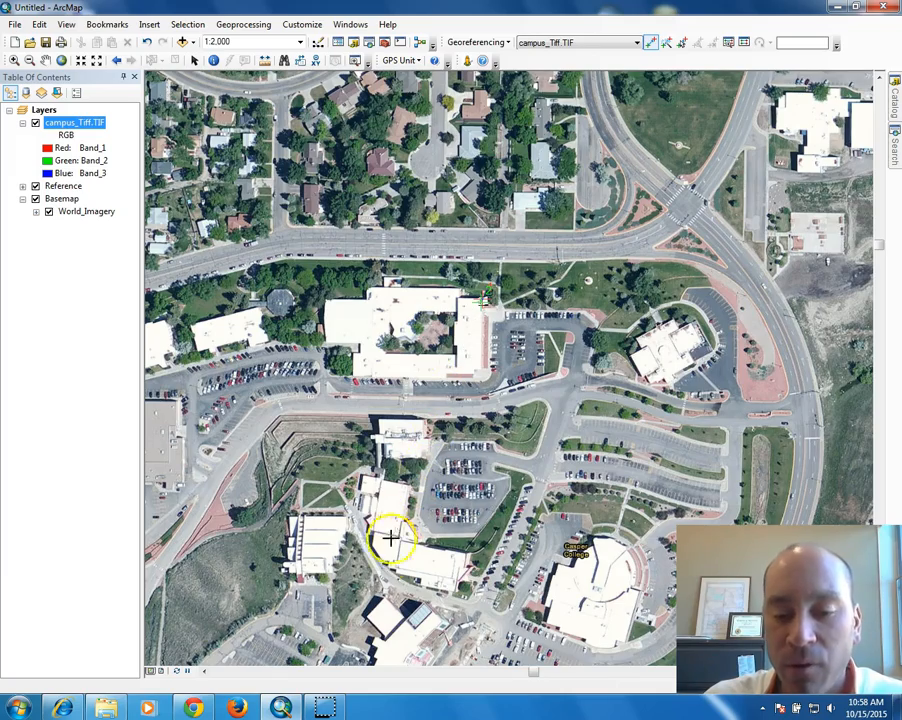
{"action": "left_click_drag", "start_coordinate": [358, 594], "coordinate": [585, 205]}
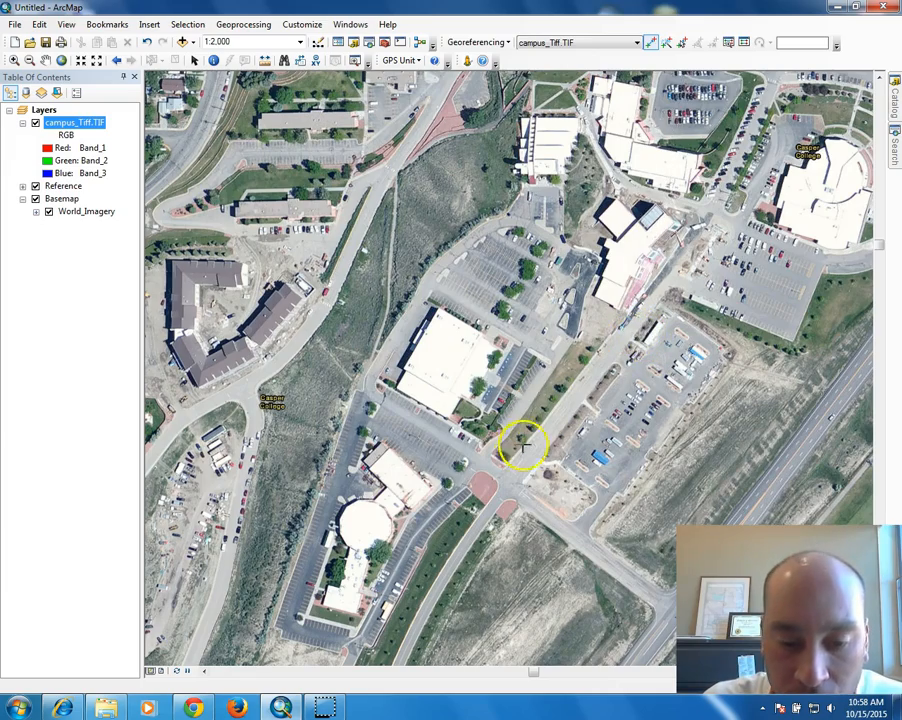
{"action": "left_click_drag", "start_coordinate": [487, 515], "coordinate": [488, 511]}
{"action": "left_click_drag", "start_coordinate": [534, 405], "coordinate": [626, 203]}
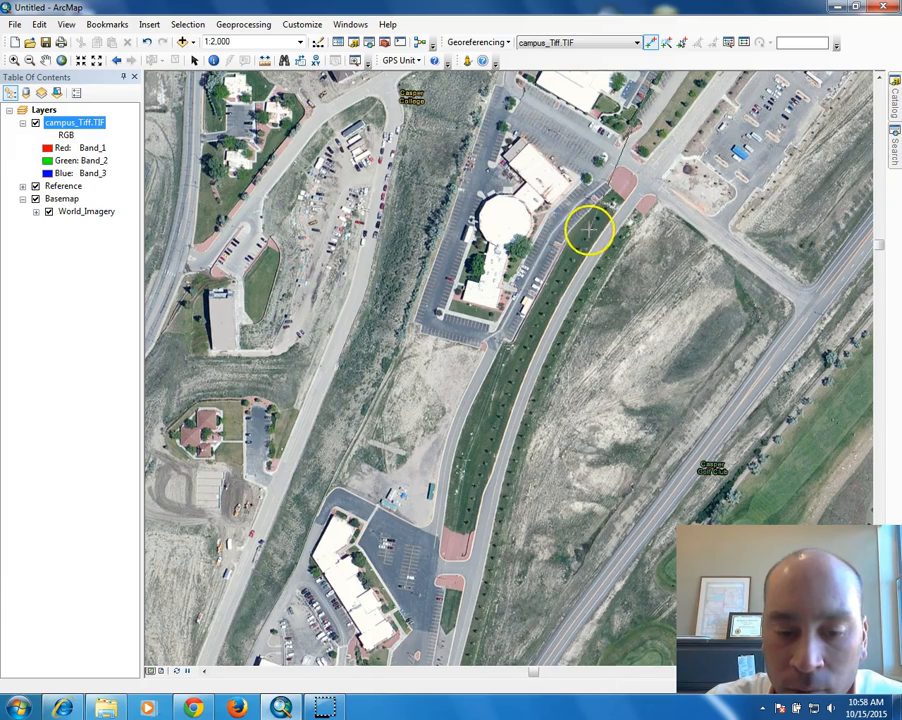
{"action": "mouse_move", "coordinate": [443, 582]}
{"action": "left_mouse_down"}
{"action": "mouse_move", "coordinate": [508, 456]}
{"action": "mouse_move", "coordinate": [586, 262]}
{"action": "left_mouse_up"}
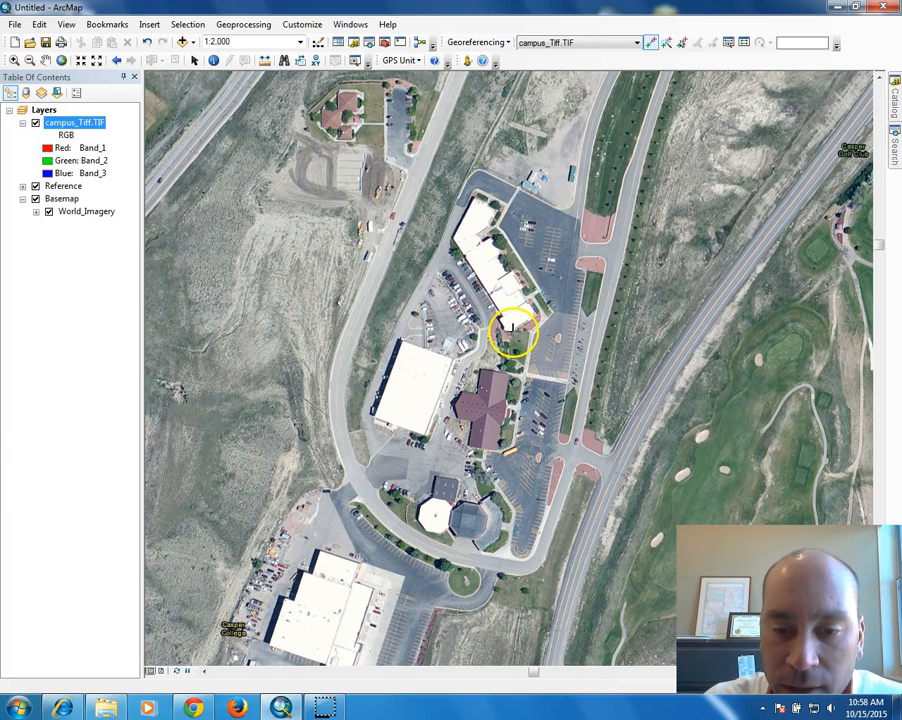
{"action": "scroll", "coordinate": [510, 330], "scroll_direction": "up", "scroll_amount": 1}
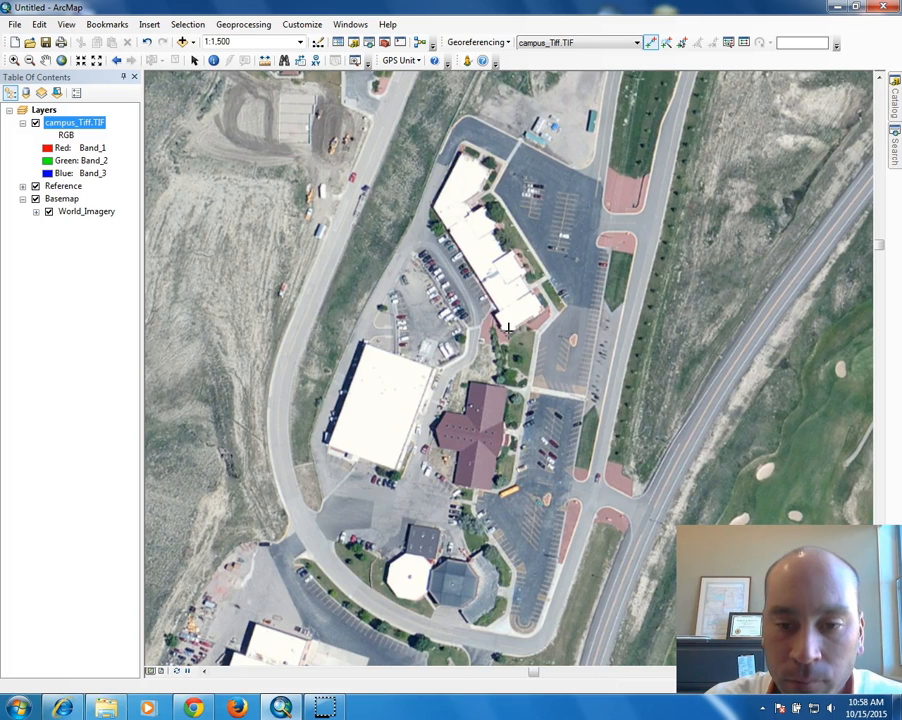
{"action": "left_click_drag", "start_coordinate": [508, 328], "coordinate": [514, 307]}
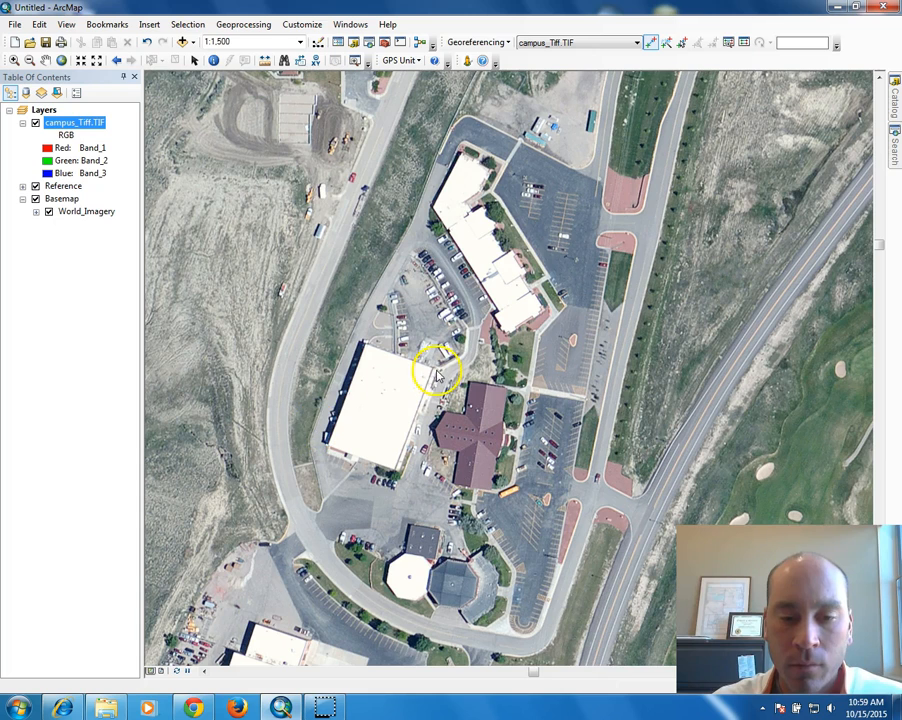
{"action": "left_click", "coordinate": [650, 42]}
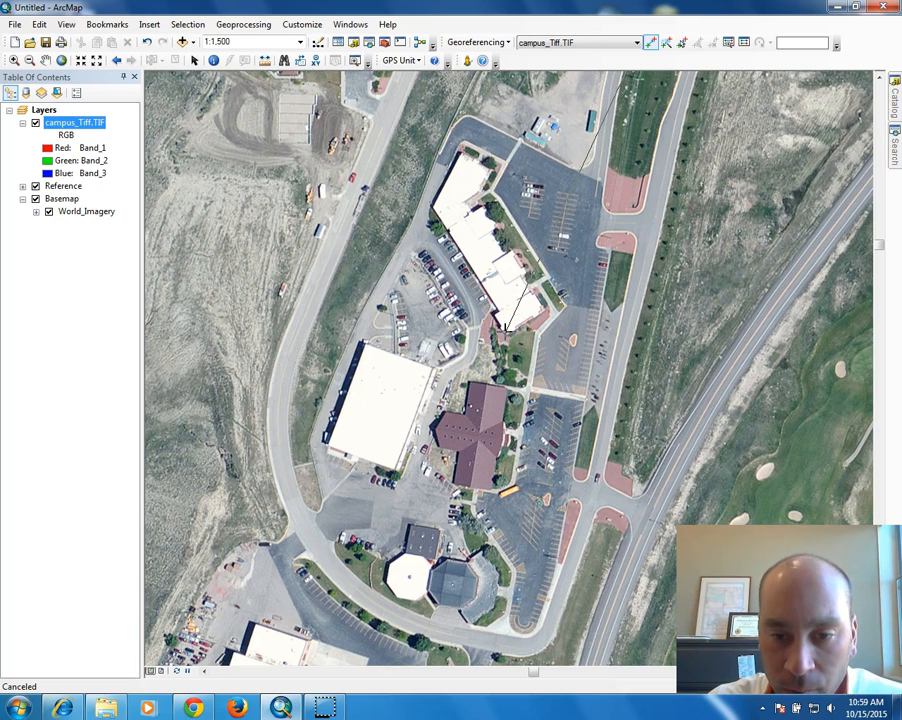
{"action": "left_click", "coordinate": [507, 330]}
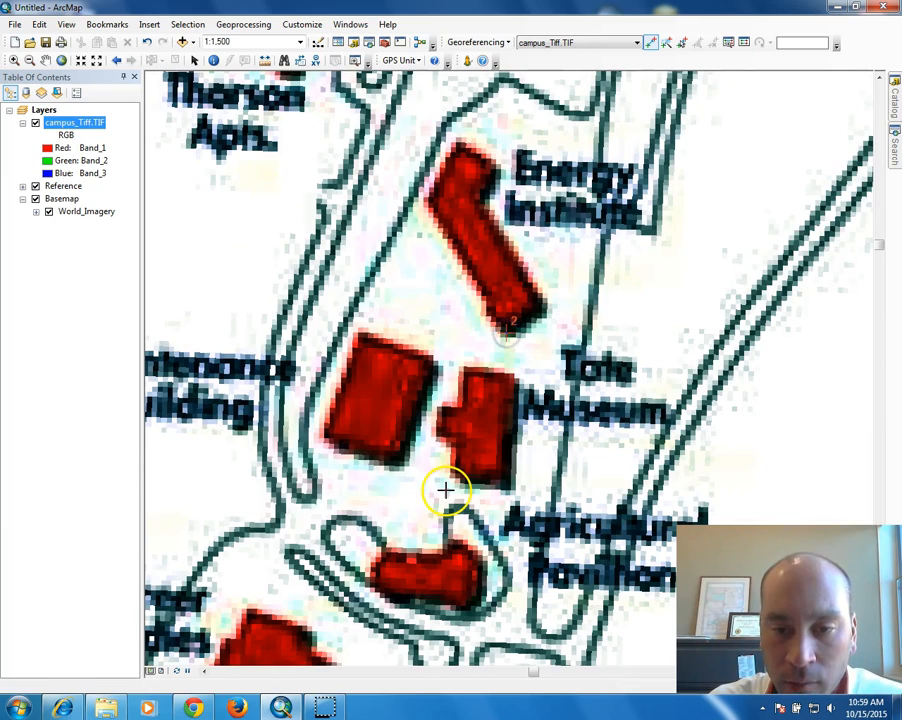
Zoom out to 1:10,000, centre the campus map, then zoom to 1:3,000 near Childcare Facility.
{"action": "scroll", "coordinate": [477, 377], "scroll_direction": "up", "scroll_amount": 5}
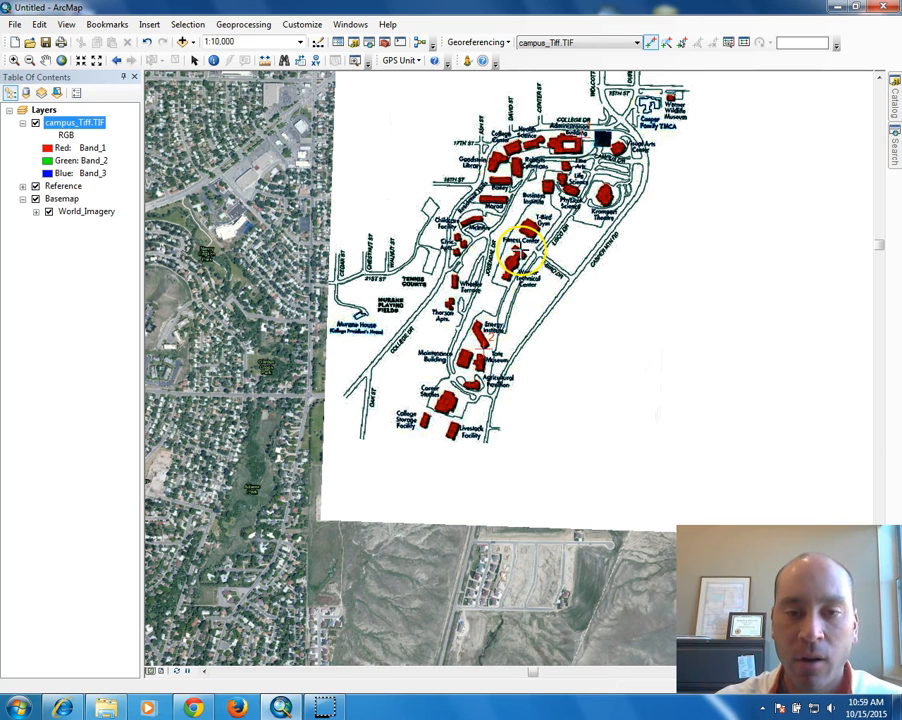
{"action": "left_click_drag", "start_coordinate": [540, 180], "coordinate": [497, 287]}
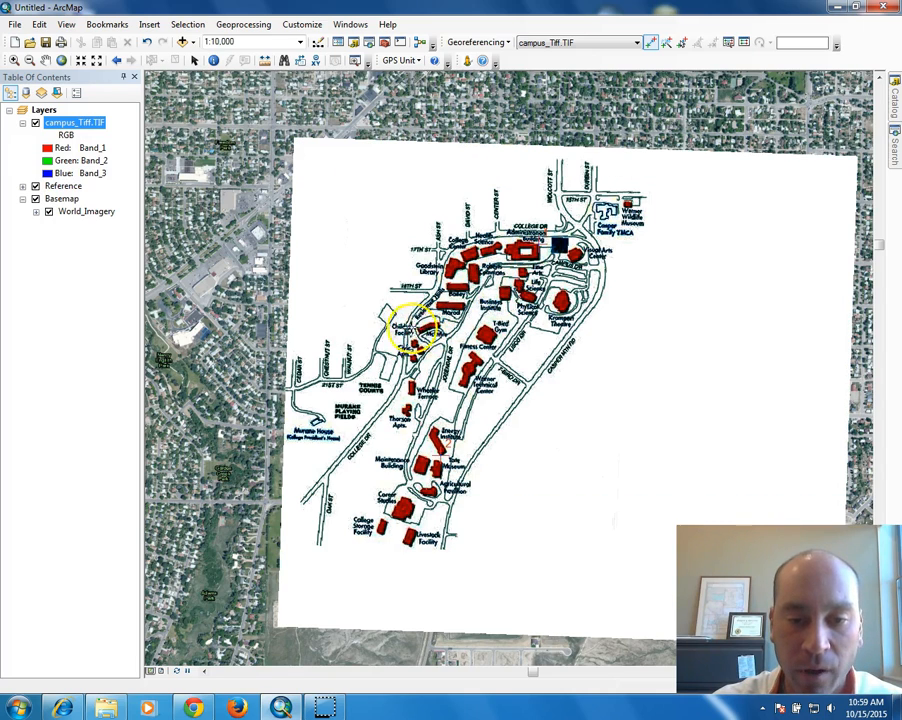
{"action": "scroll", "coordinate": [412, 328], "scroll_direction": "down", "scroll_amount": 4}
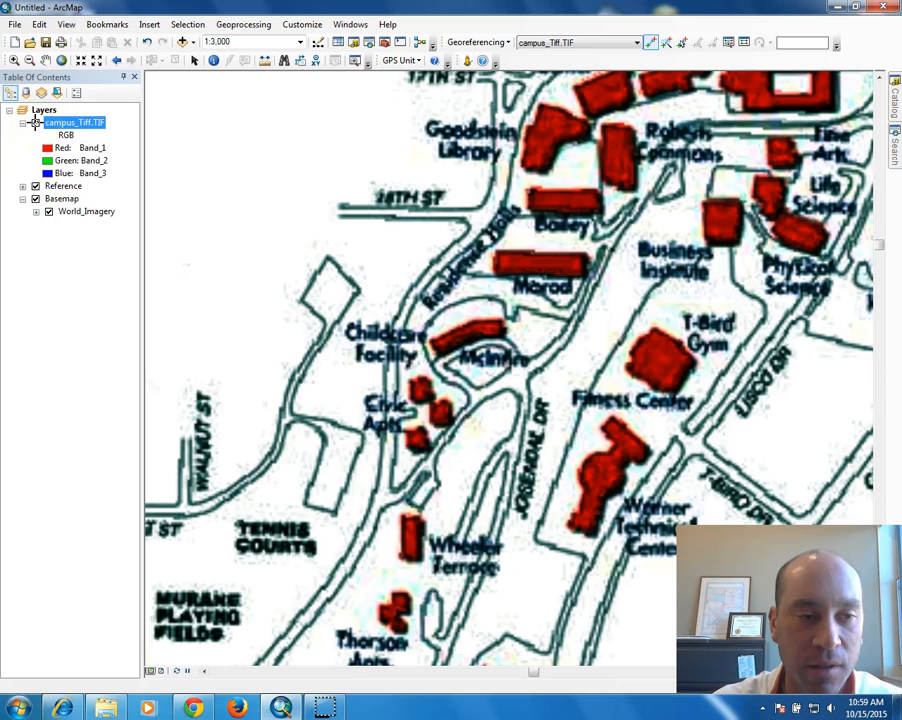
Hide campus_Tiff.TIF, refresh so the imagery draws, nudge the view, and show the layer again.
{"action": "left_click", "coordinate": [35, 122]}
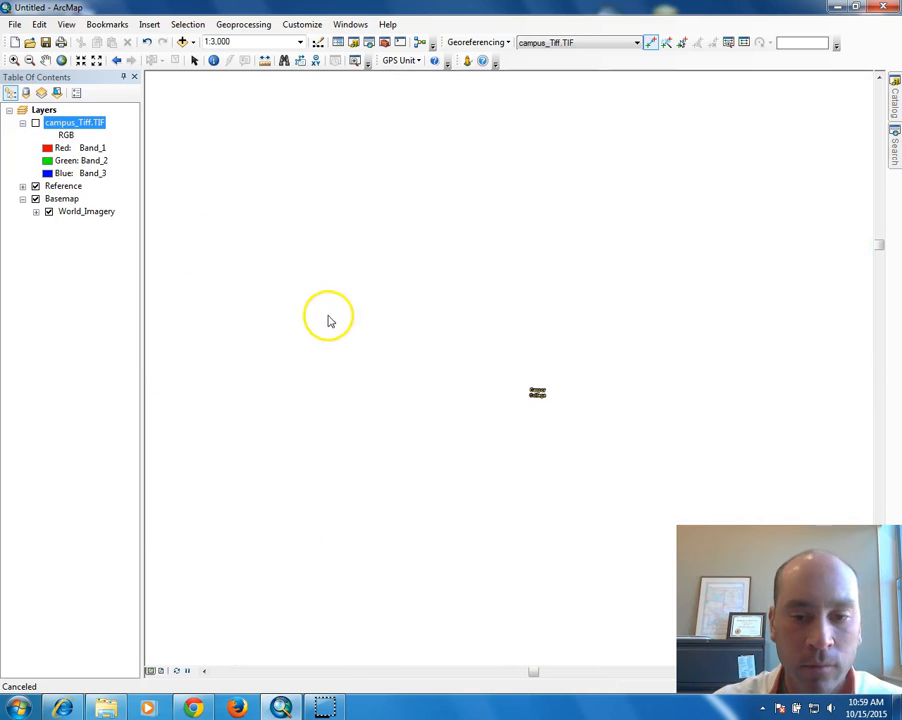
{"action": "left_click", "coordinate": [177, 671]}
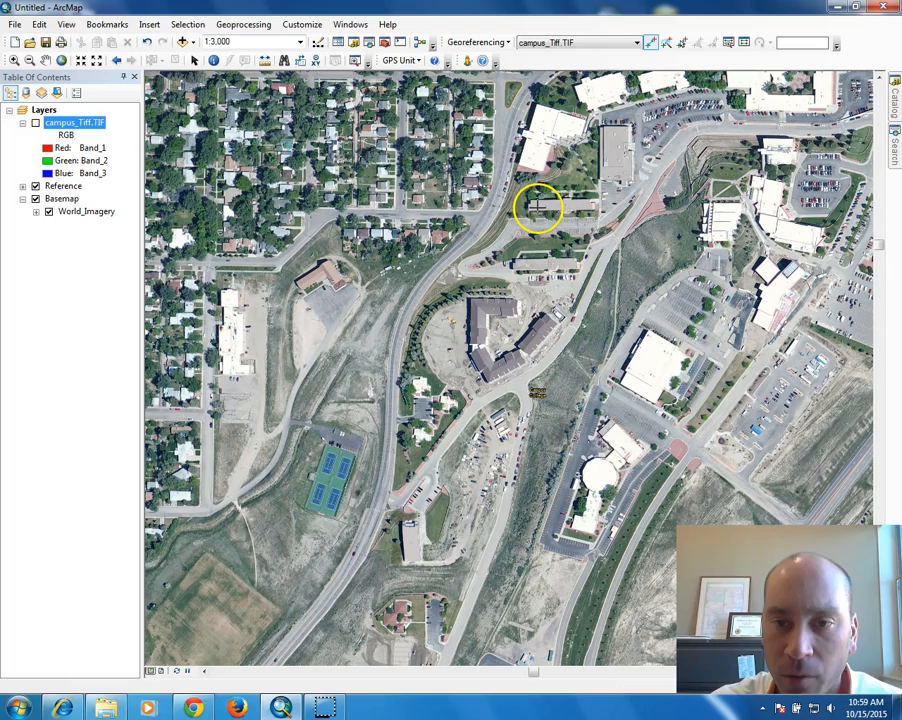
{"action": "left_click_drag", "start_coordinate": [537, 180], "coordinate": [460, 250]}
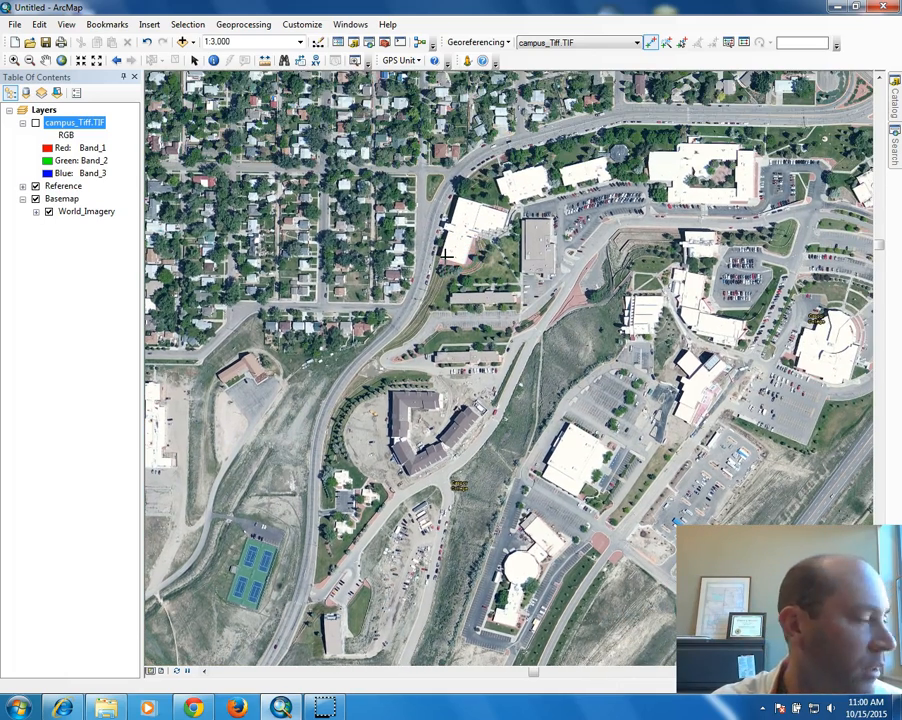
{"action": "left_click", "coordinate": [35, 123]}
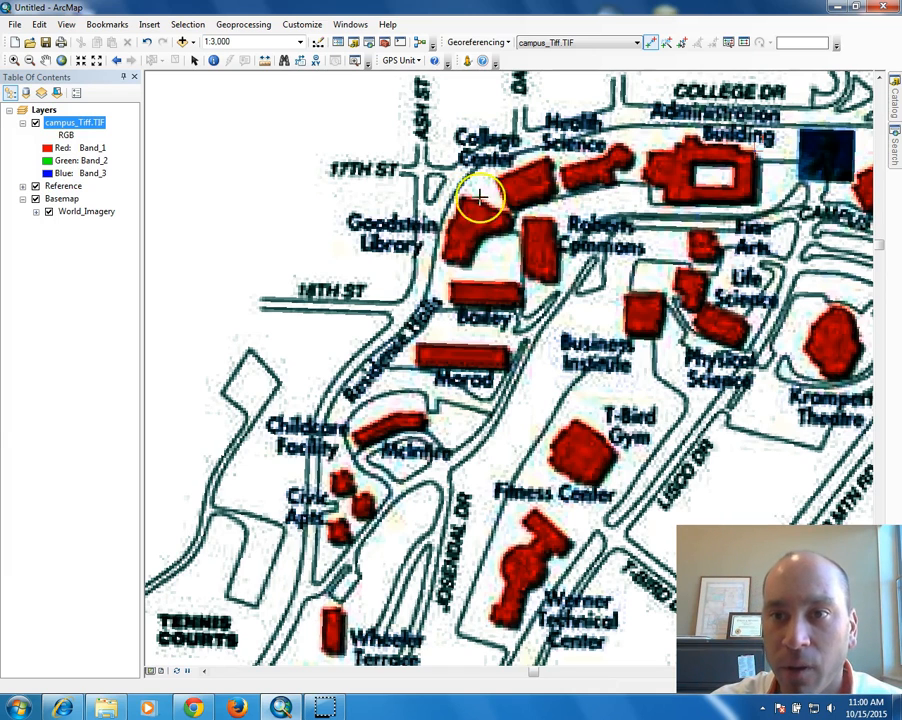
Link the building corner by College Center on the scanned map to that corner on the imagery.
{"action": "left_click", "coordinate": [650, 43]}
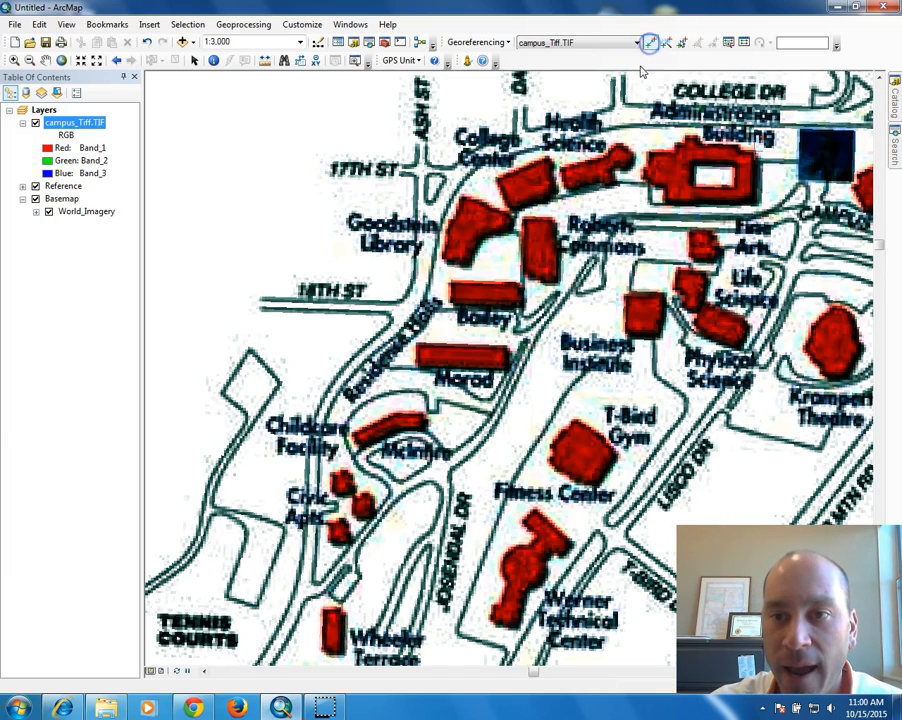
{"action": "left_click", "coordinate": [462, 197]}
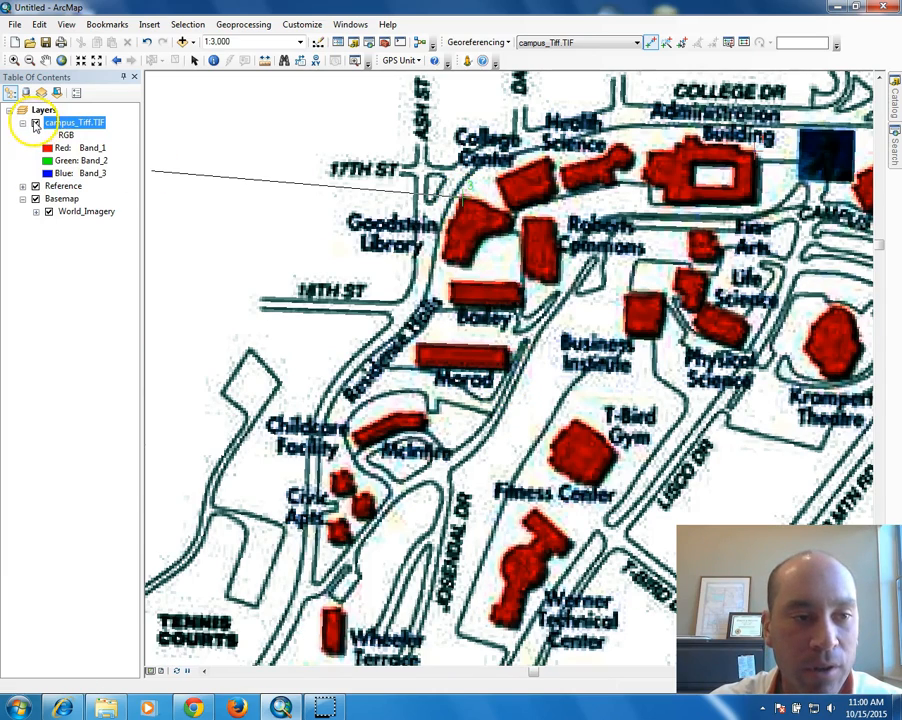
{"action": "left_click", "coordinate": [35, 122]}
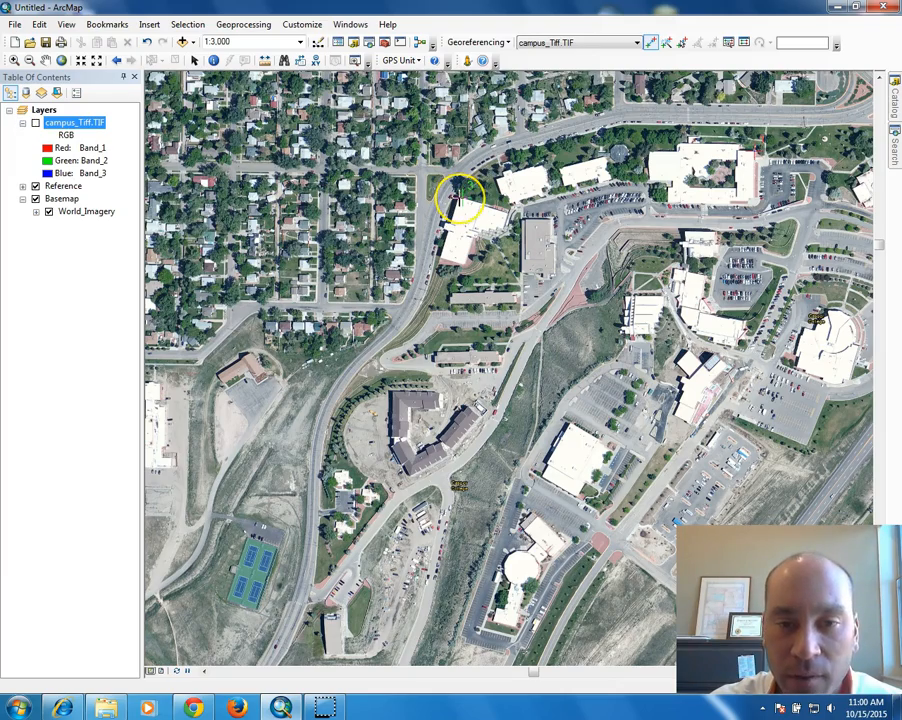
{"action": "scroll", "coordinate": [462, 197], "scroll_direction": "up", "scroll_amount": 4}
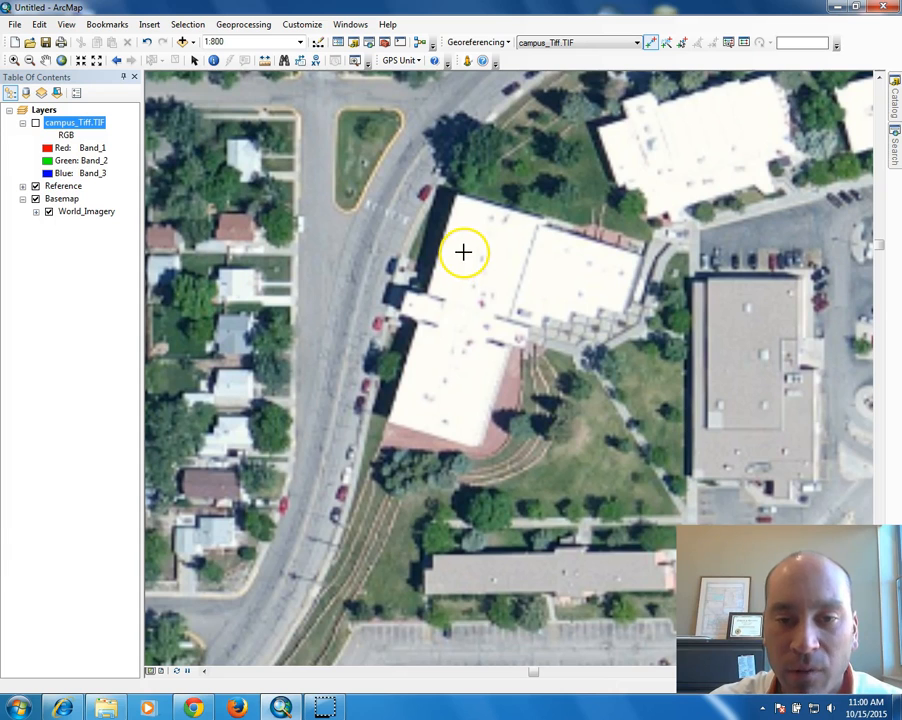
{"action": "left_click", "coordinate": [456, 193]}
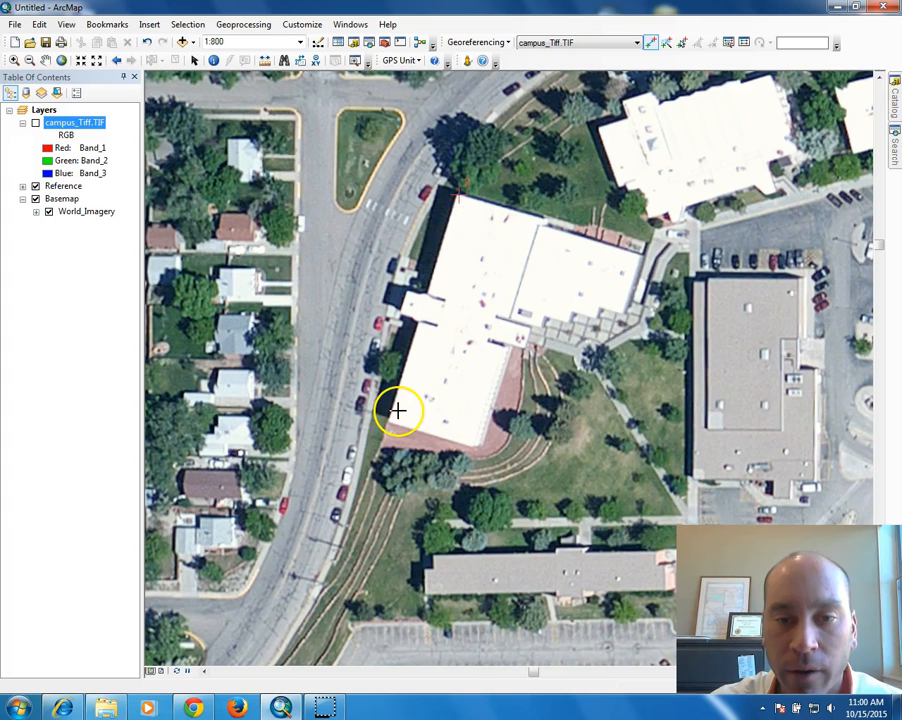
{"action": "left_click", "coordinate": [35, 123]}
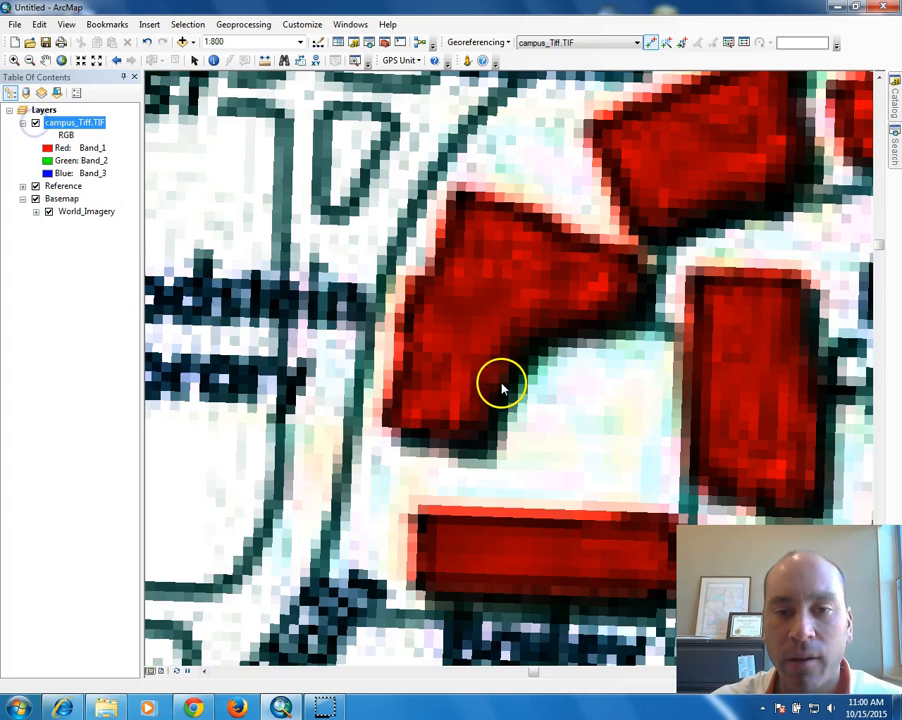
{"action": "scroll", "coordinate": [545, 370], "scroll_direction": "up", "scroll_amount": 2}
{"action": "scroll", "coordinate": [545, 370], "scroll_direction": "up", "scroll_amount": 6}
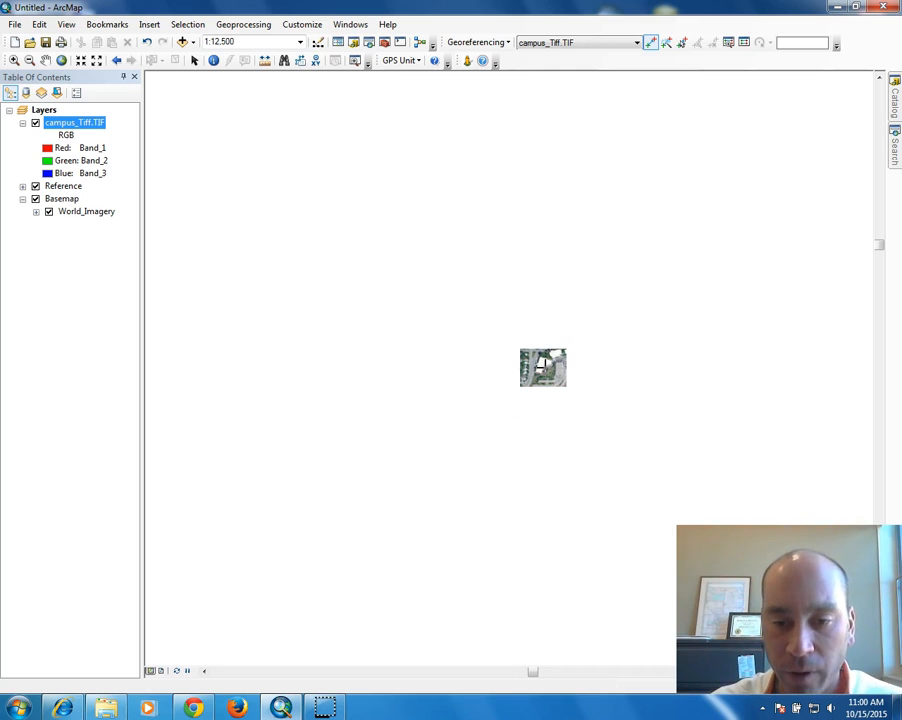
{"action": "left_click", "coordinate": [534, 355]}
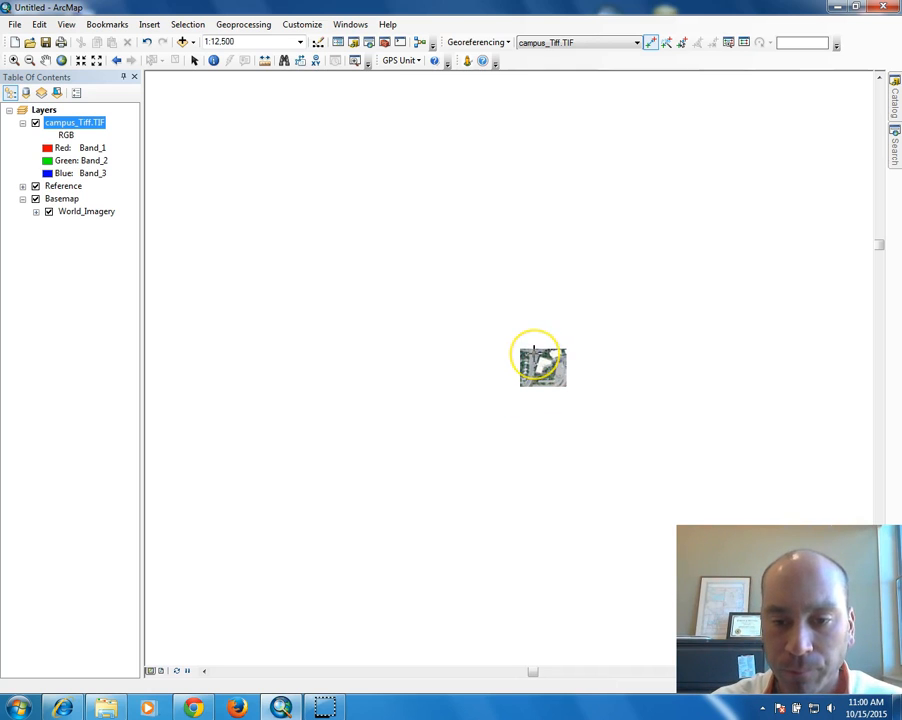
Zoom near Fitness Center and link the building tip below its label to the imagery corner.
{"action": "scroll", "coordinate": [534, 353], "scroll_direction": "up", "scroll_amount": 3}
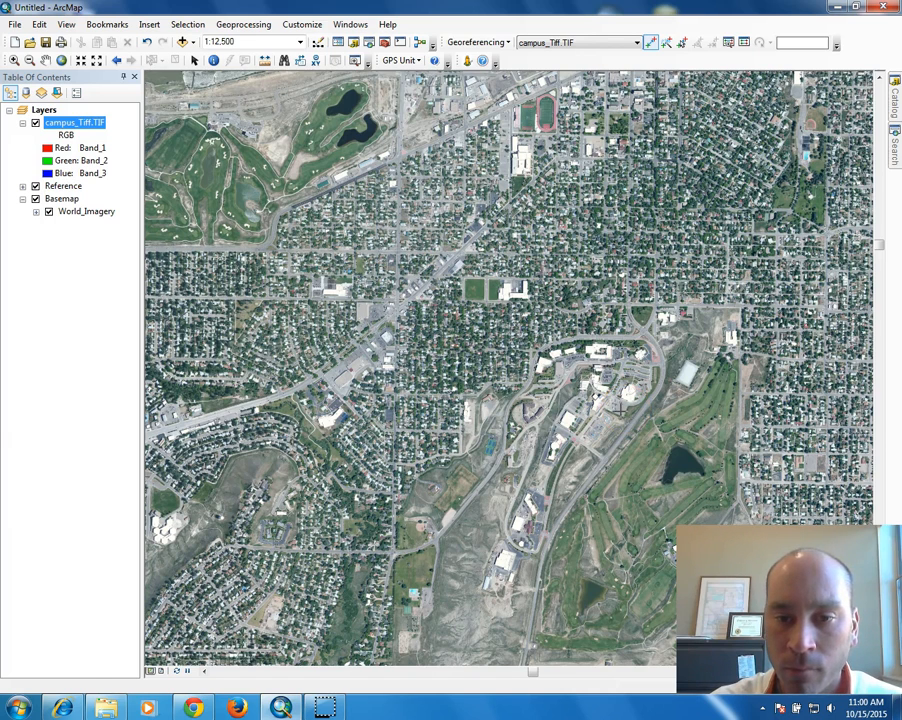
{"action": "left_click", "coordinate": [13, 60]}
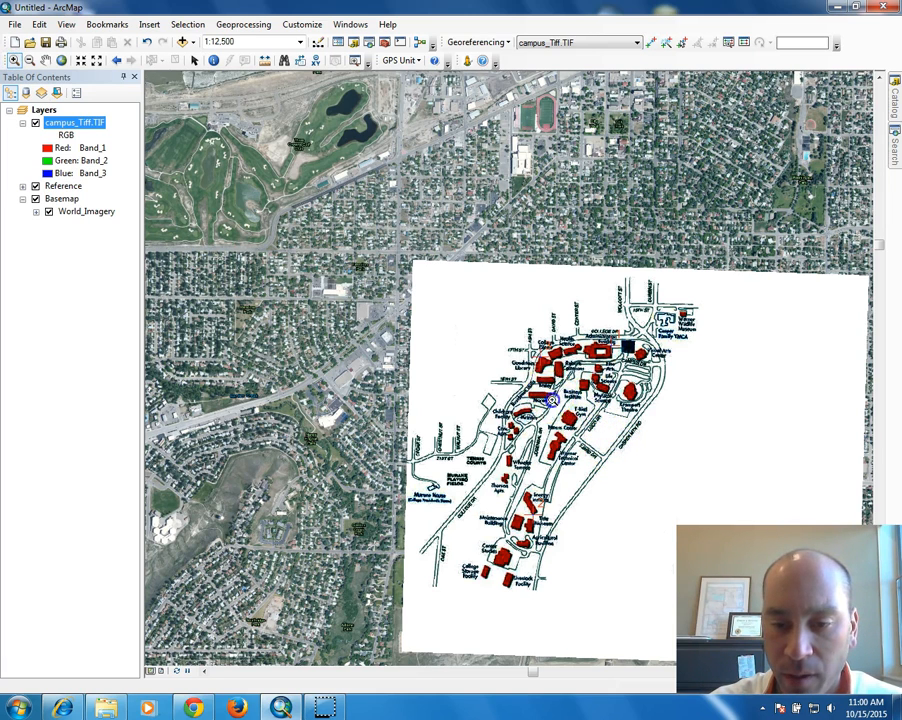
{"action": "left_click", "coordinate": [615, 461]}
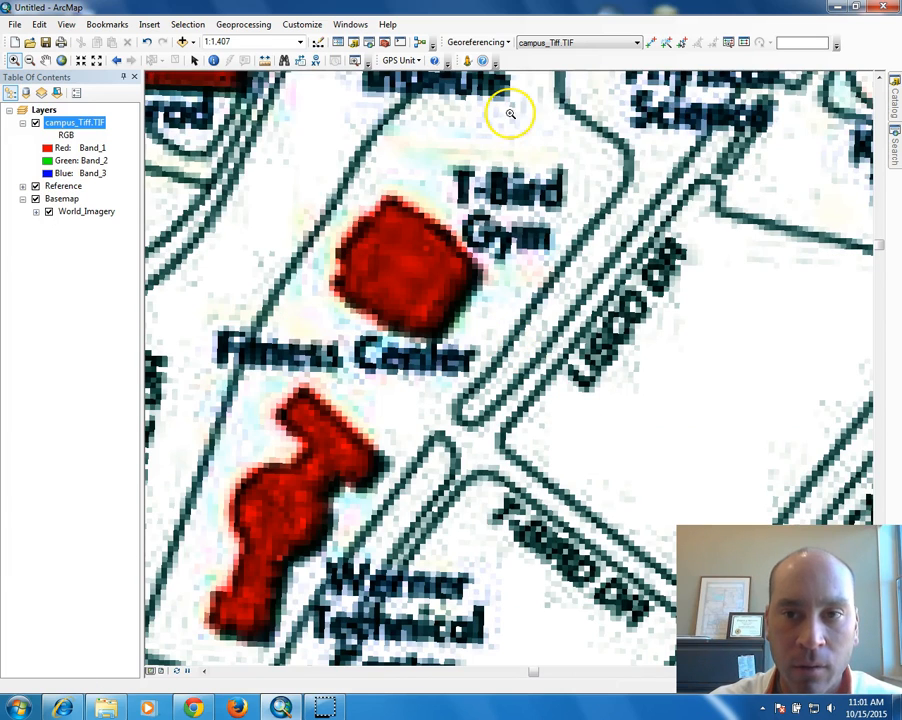
{"action": "left_click", "coordinate": [651, 41]}
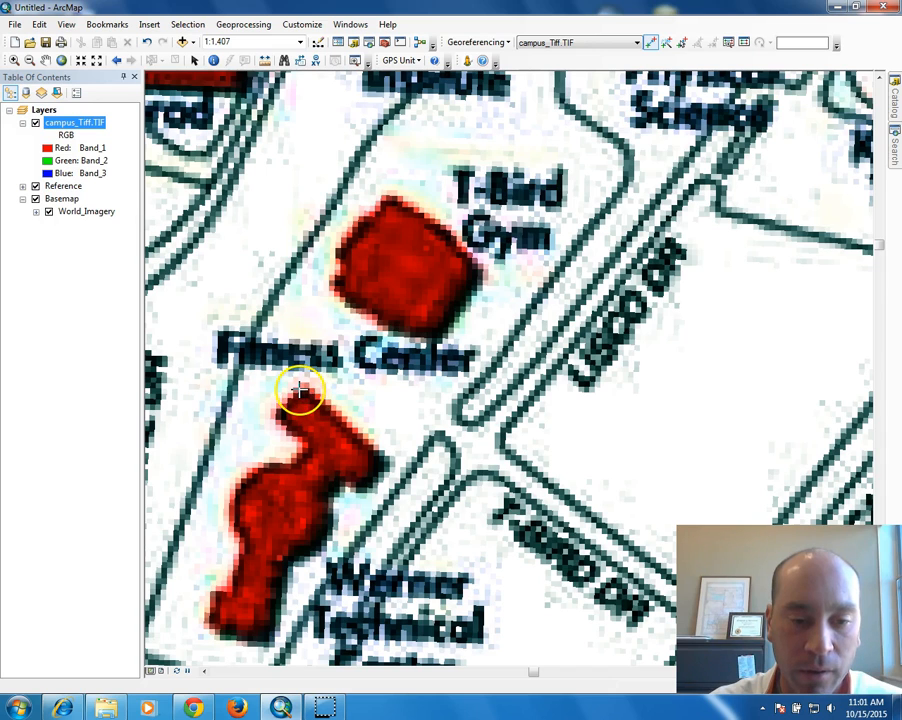
{"action": "left_click", "coordinate": [300, 390]}
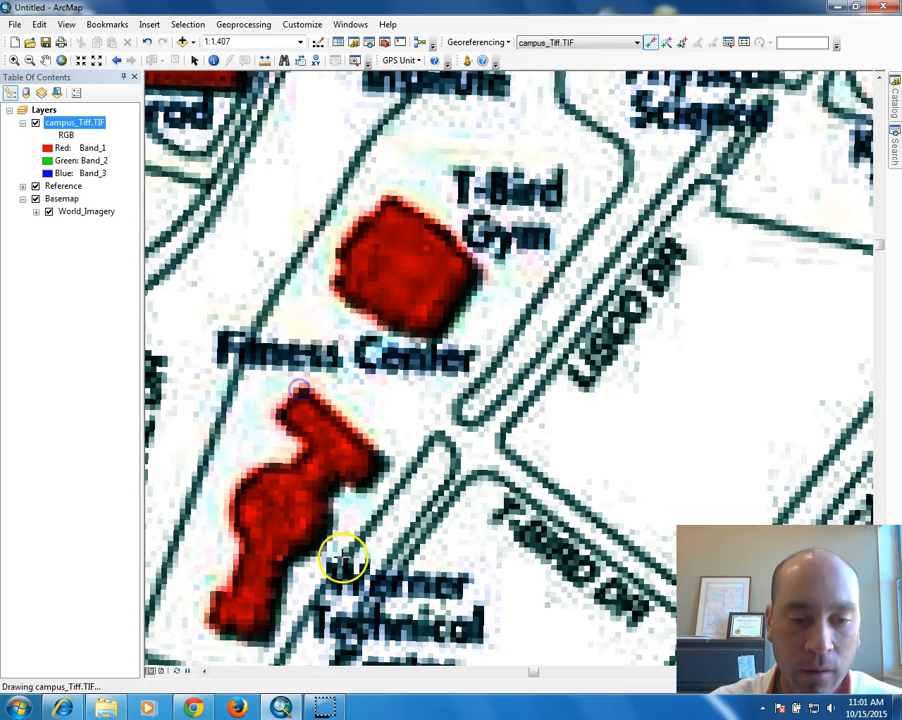
{"action": "left_click", "coordinate": [35, 123]}
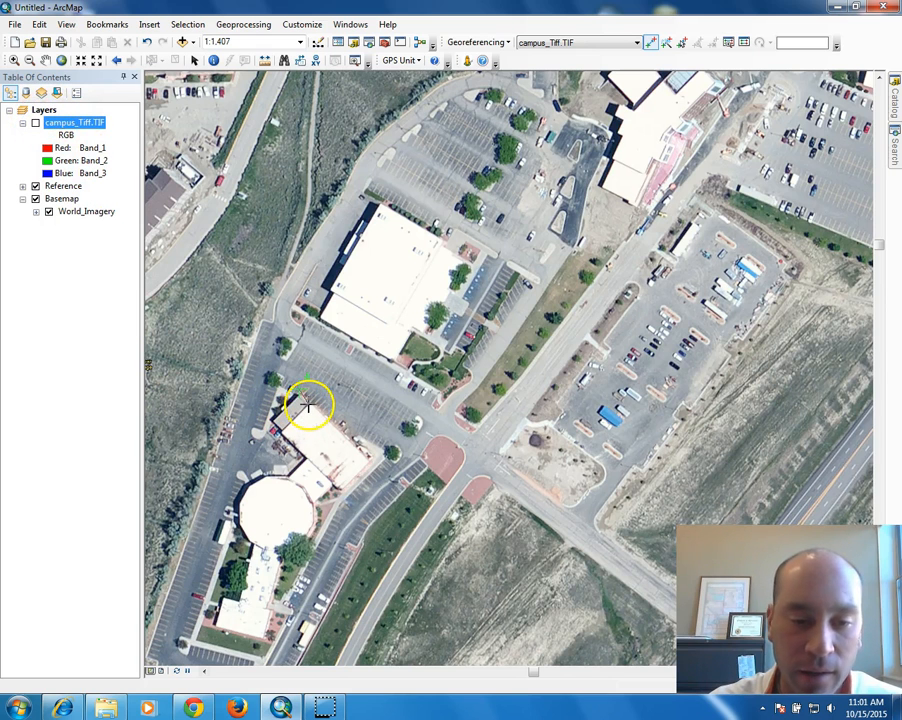
{"action": "left_click", "coordinate": [304, 384]}
{"action": "left_click", "coordinate": [35, 123]}
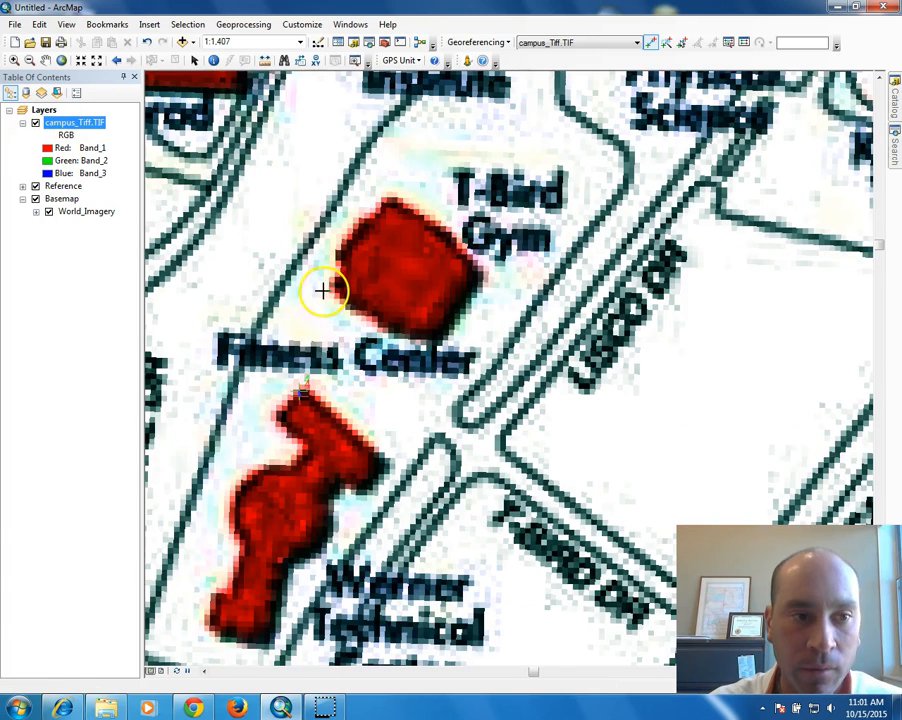
{"action": "right_click", "coordinate": [80, 122]}
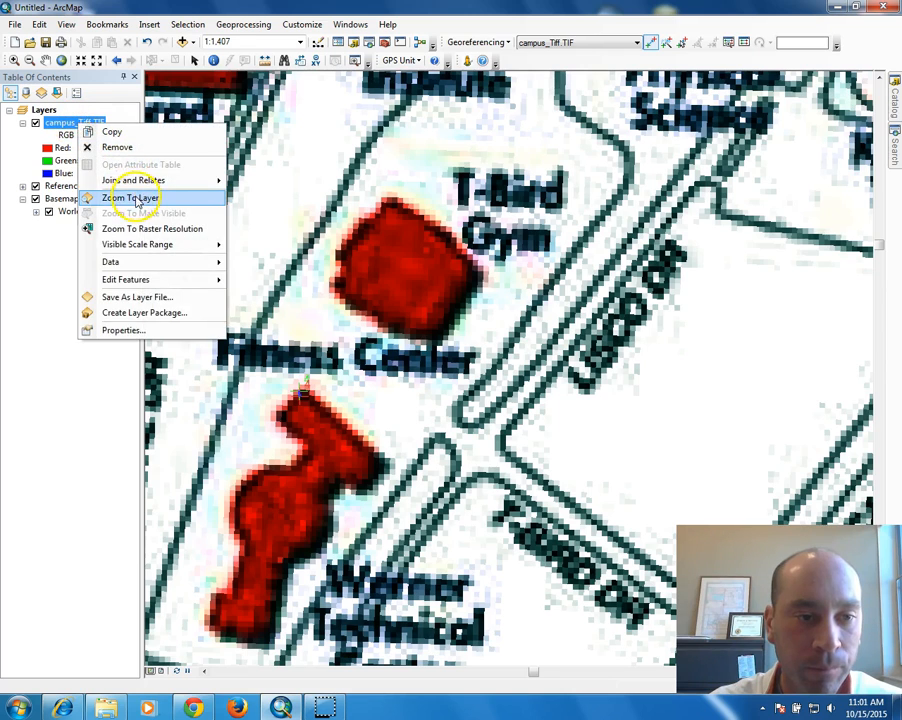
Zoom to the full campus_Tiff.TIF extent, about 1:9,441.
{"action": "left_click", "coordinate": [130, 196]}
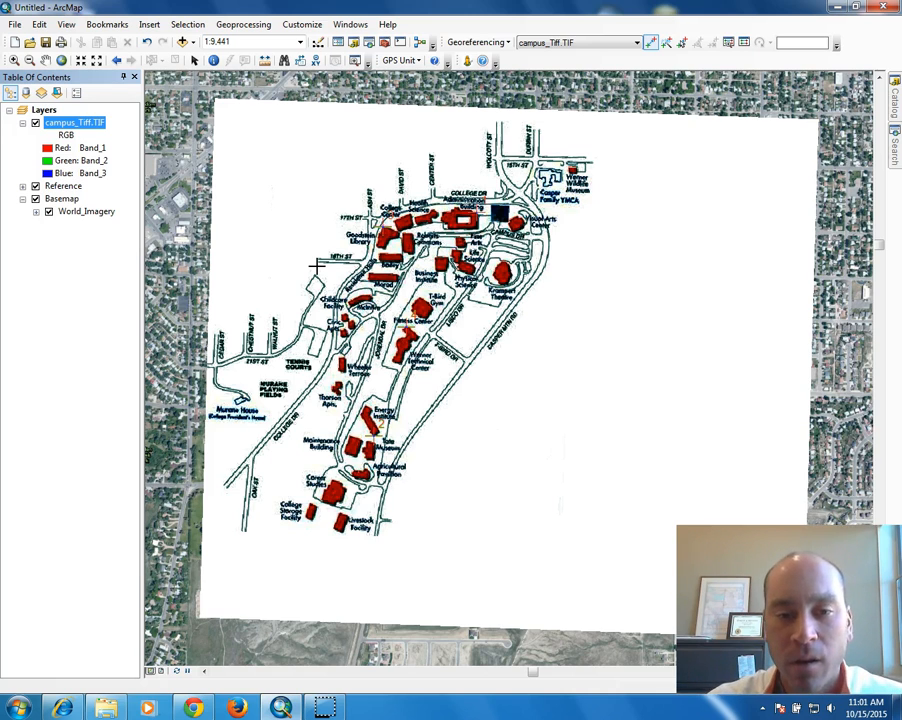
Open the link table and resize it below the map so the residual columns show.
{"action": "left_click", "coordinate": [745, 43]}
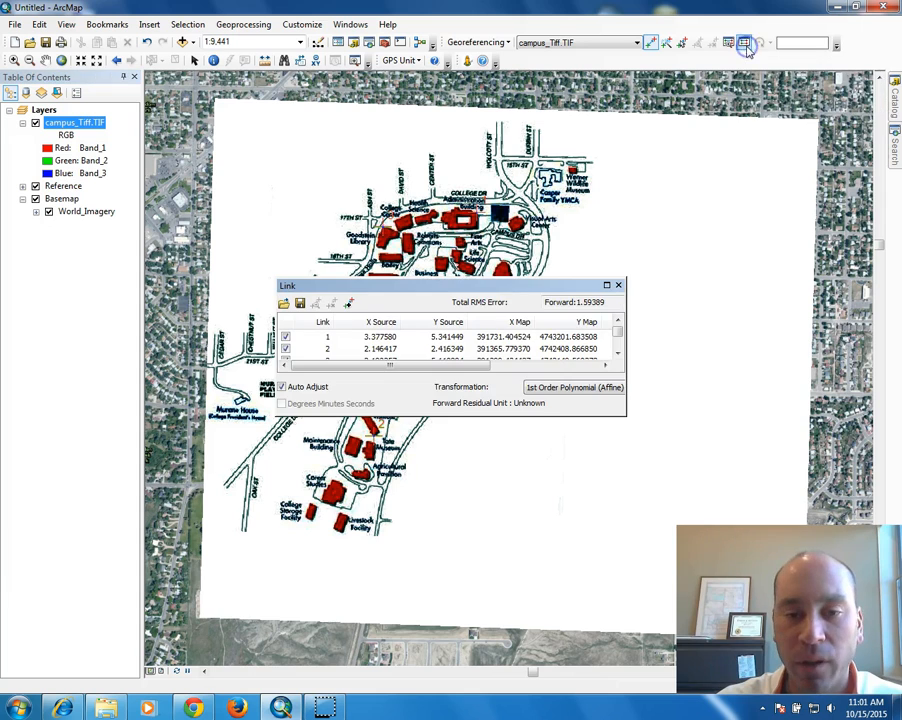
{"action": "left_click_drag", "start_coordinate": [490, 294], "coordinate": [246, 403]}
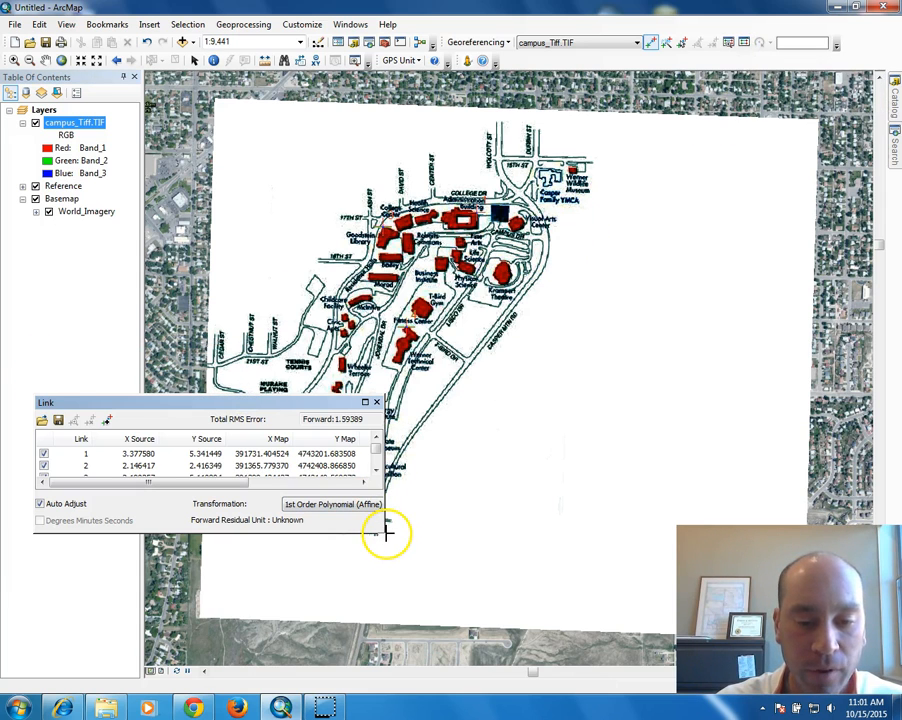
{"action": "left_click_drag", "start_coordinate": [380, 531], "coordinate": [653, 646]}
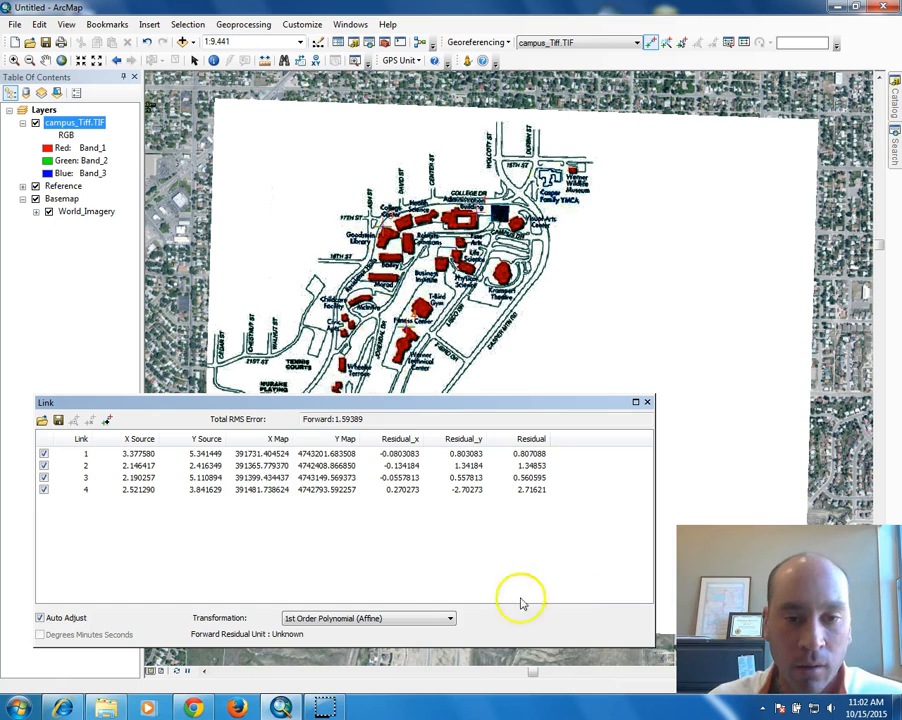
{"action": "left_click_drag", "start_coordinate": [413, 412], "coordinate": [408, 525]}
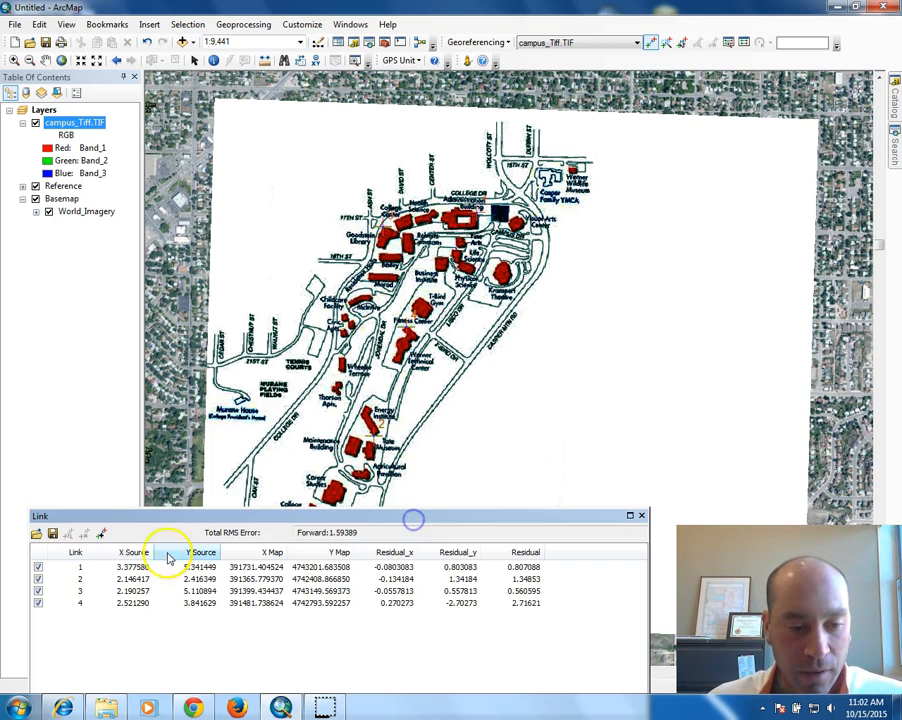
Select links 1 through 4 in turn to check each location; total RMS error is 1.59389.
{"action": "left_click", "coordinate": [95, 567]}
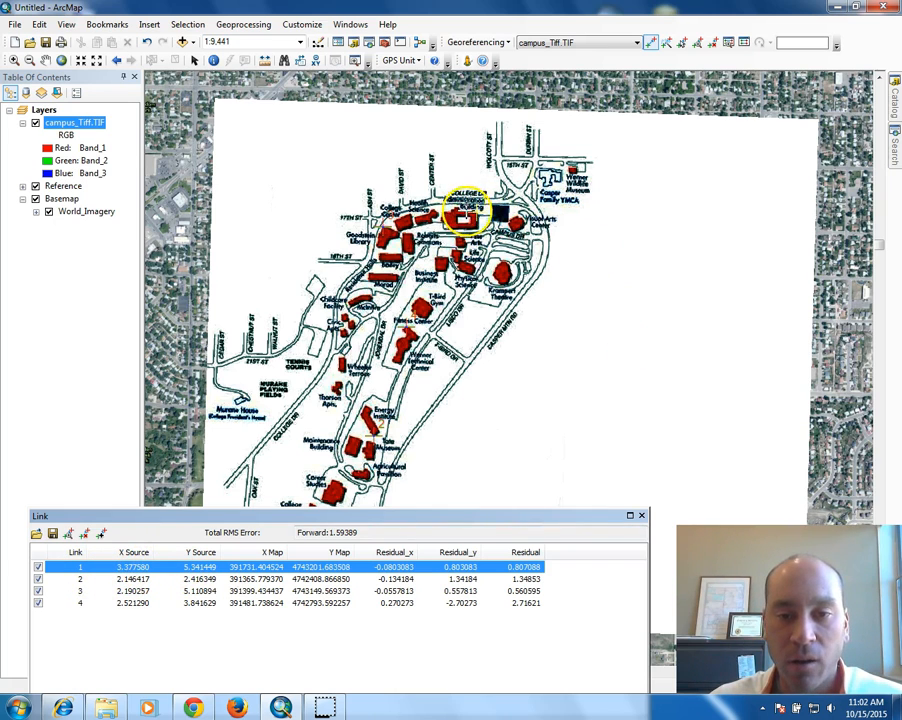
{"action": "left_click", "coordinate": [105, 580]}
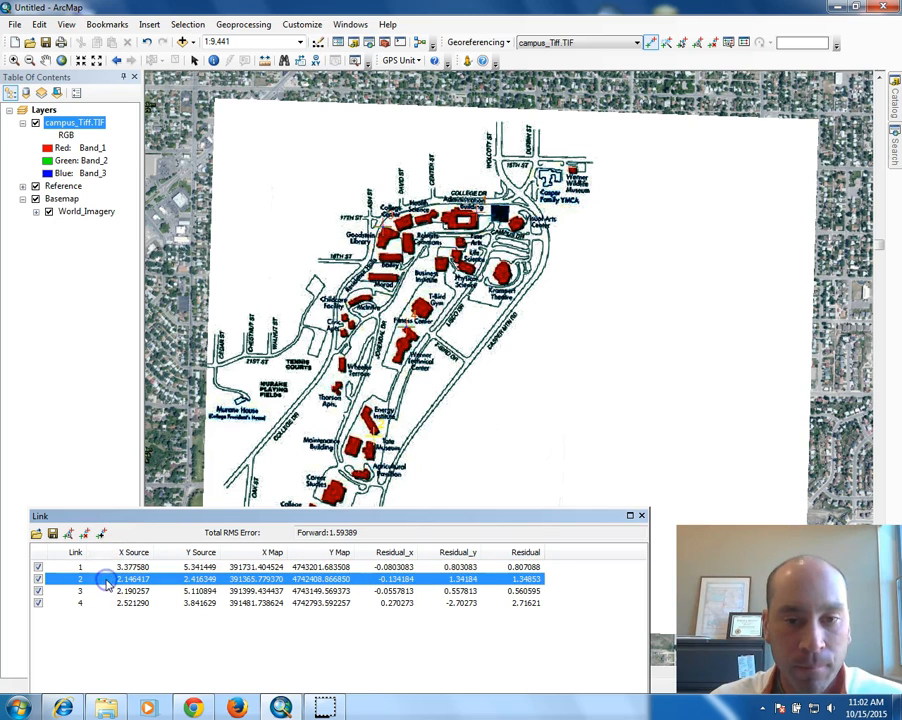
{"action": "left_click", "coordinate": [101, 593]}
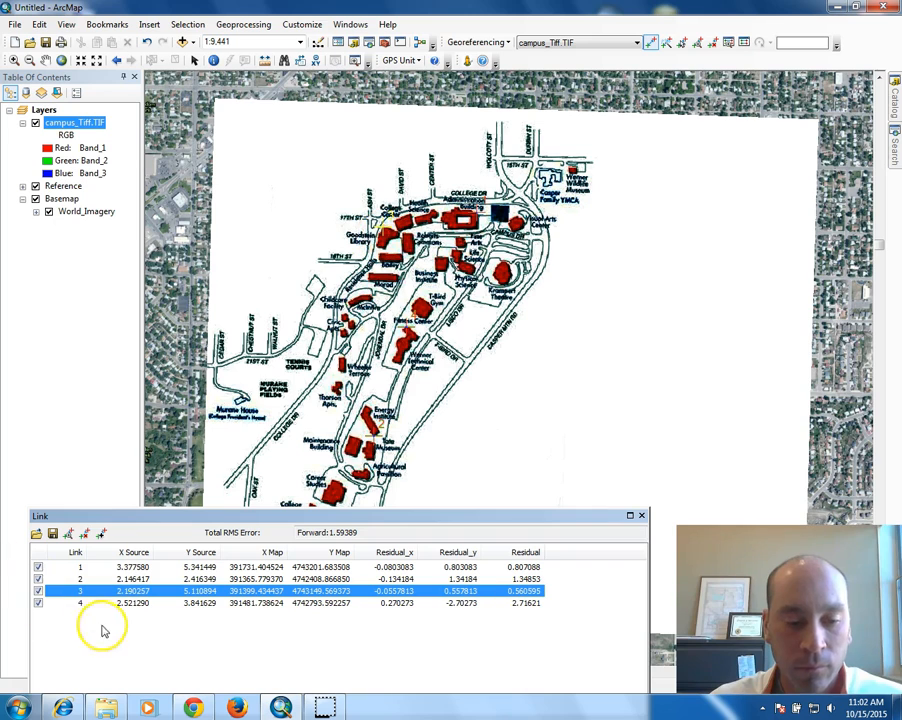
{"action": "left_click", "coordinate": [124, 603]}
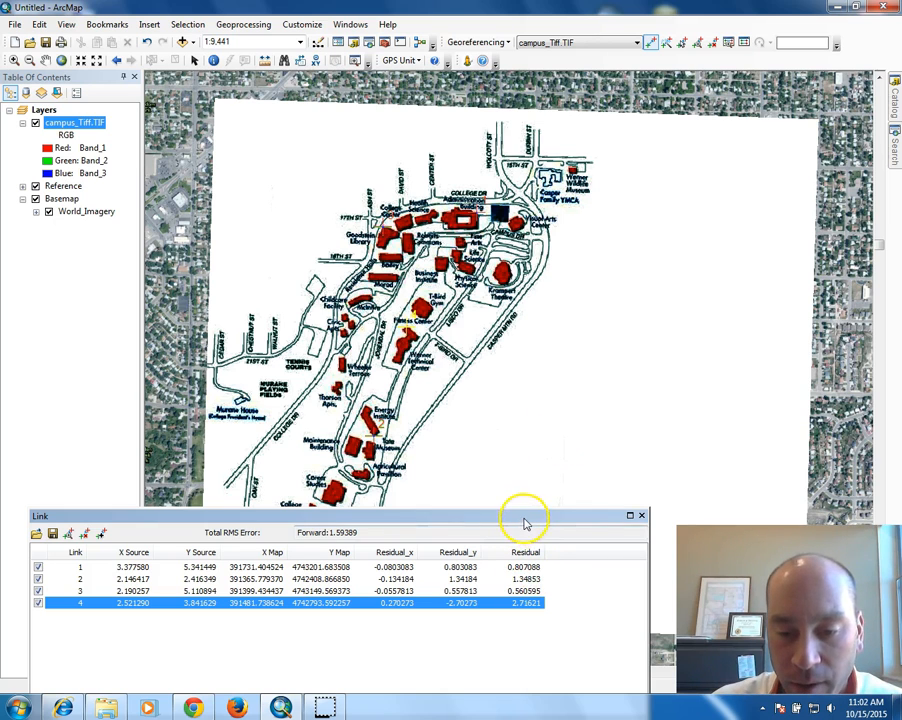
{"action": "left_click_drag", "start_coordinate": [521, 518], "coordinate": [513, 491]}
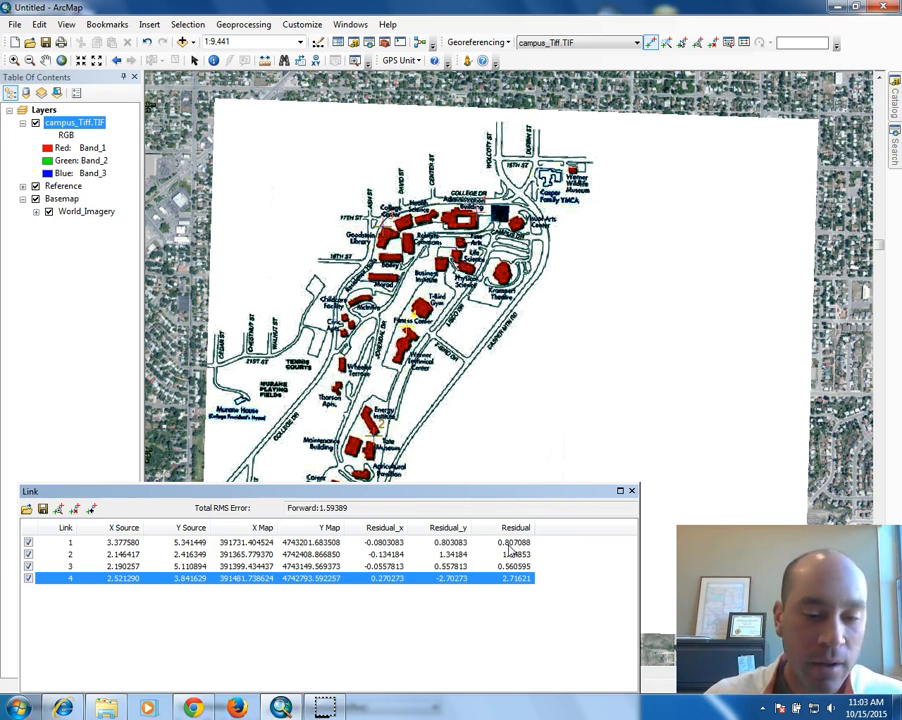
{"action": "left_click", "coordinate": [304, 542]}
{"action": "left_click", "coordinate": [508, 546]}
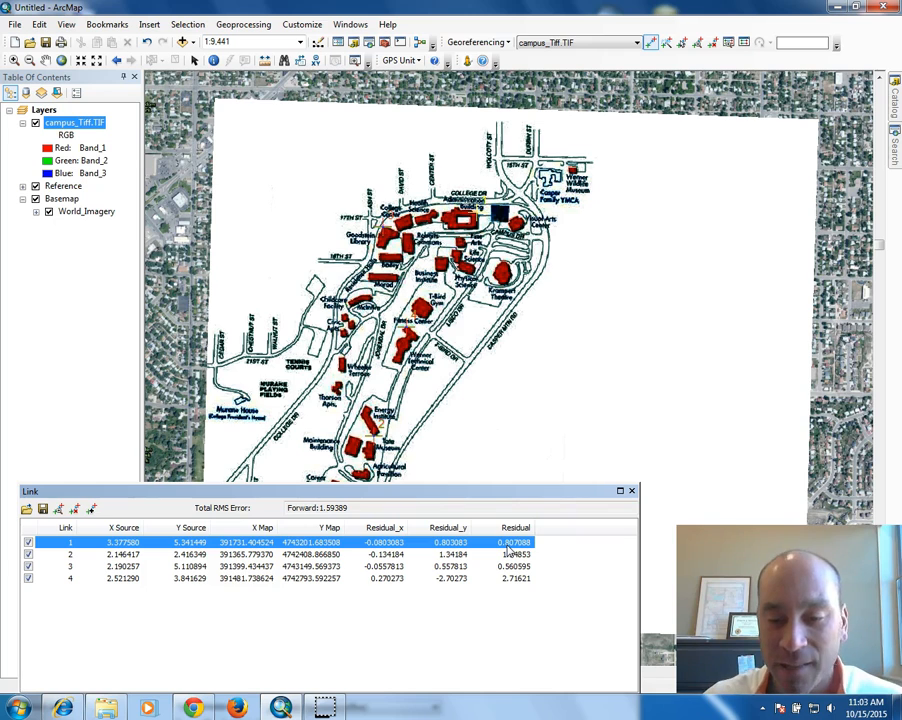
{"action": "left_click", "coordinate": [330, 554]}
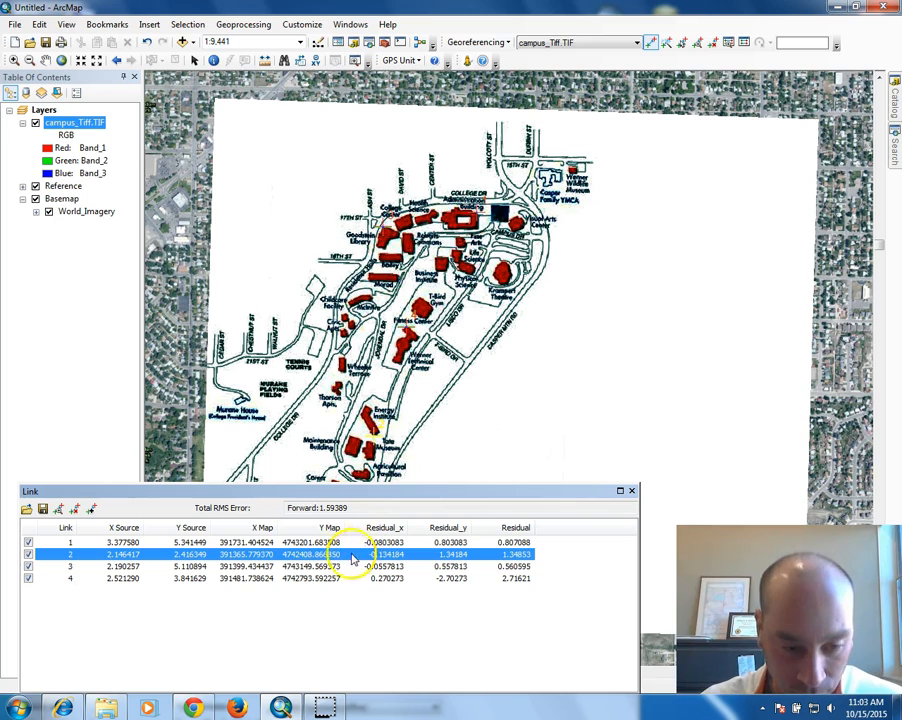
{"action": "left_click", "coordinate": [346, 566]}
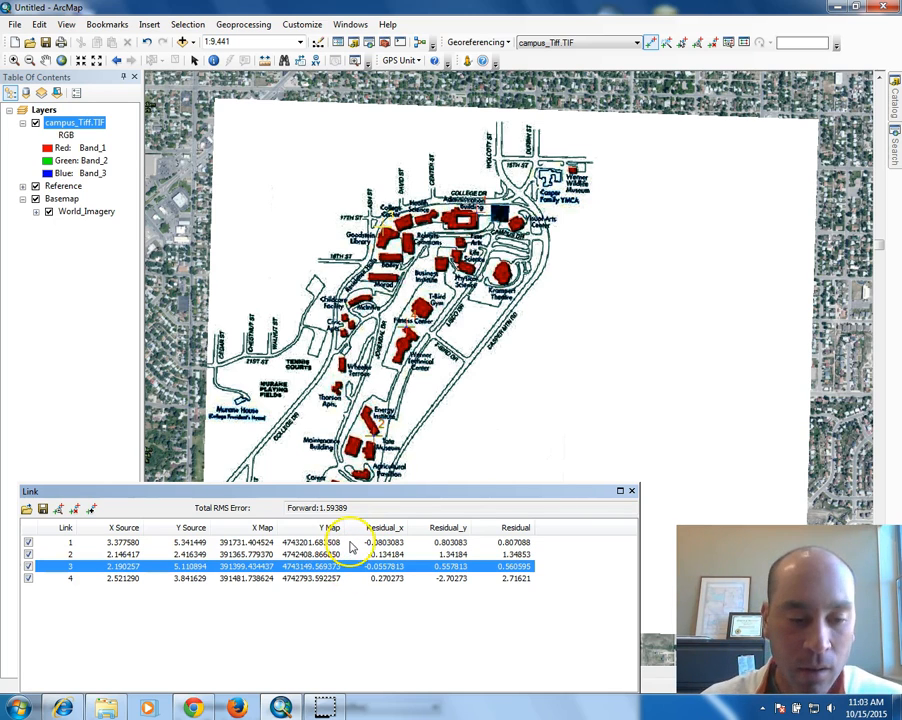
{"action": "left_click", "coordinate": [338, 579]}
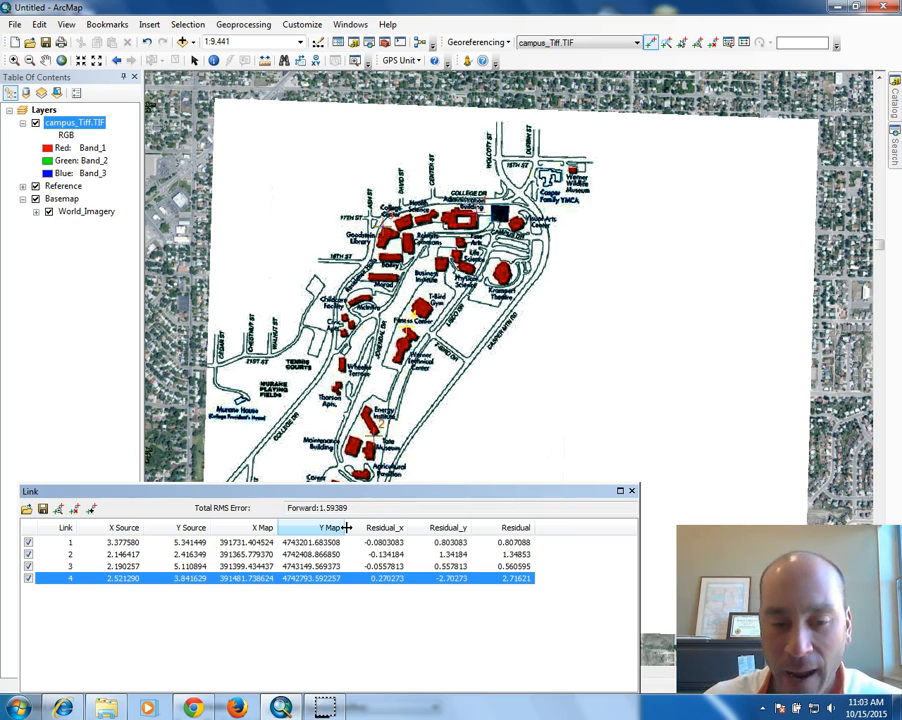
{"action": "left_click", "coordinate": [313, 511]}
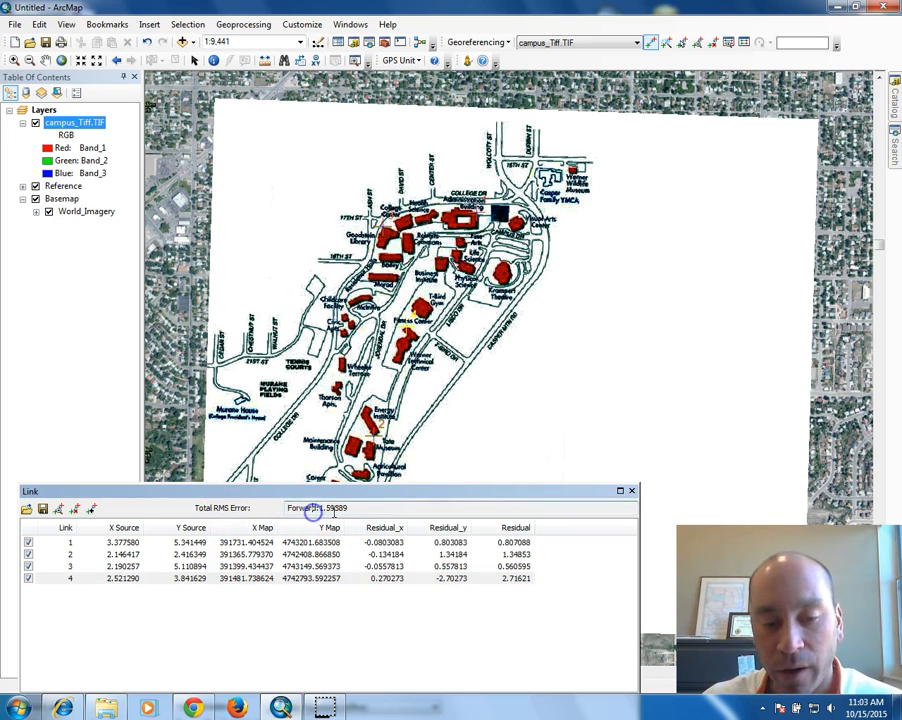
{"action": "left_click_drag", "start_coordinate": [350, 507], "coordinate": [284, 507]}
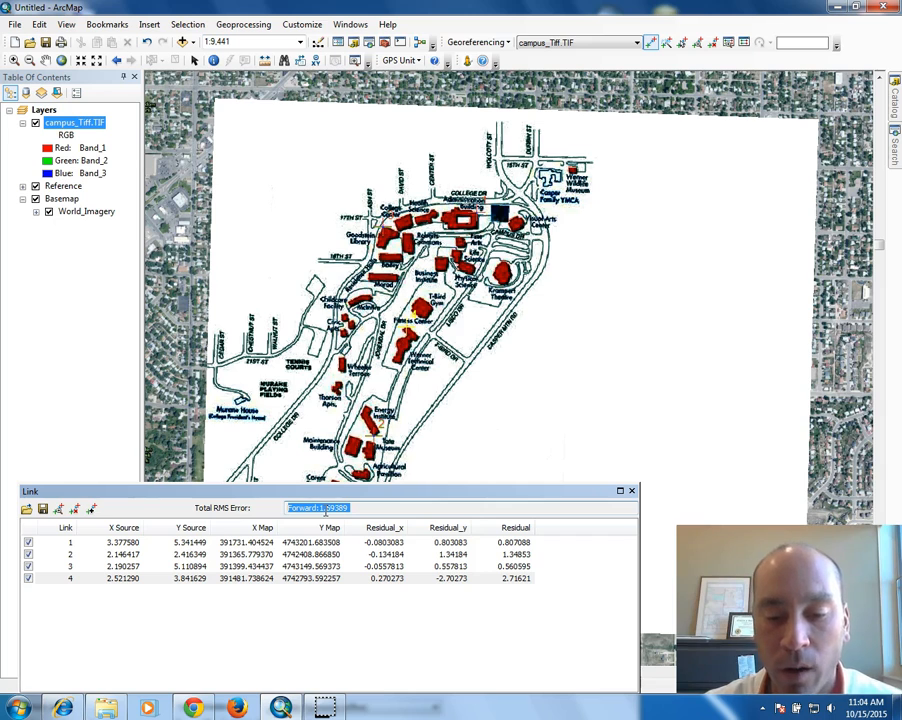
{"action": "left_click", "coordinate": [515, 580]}
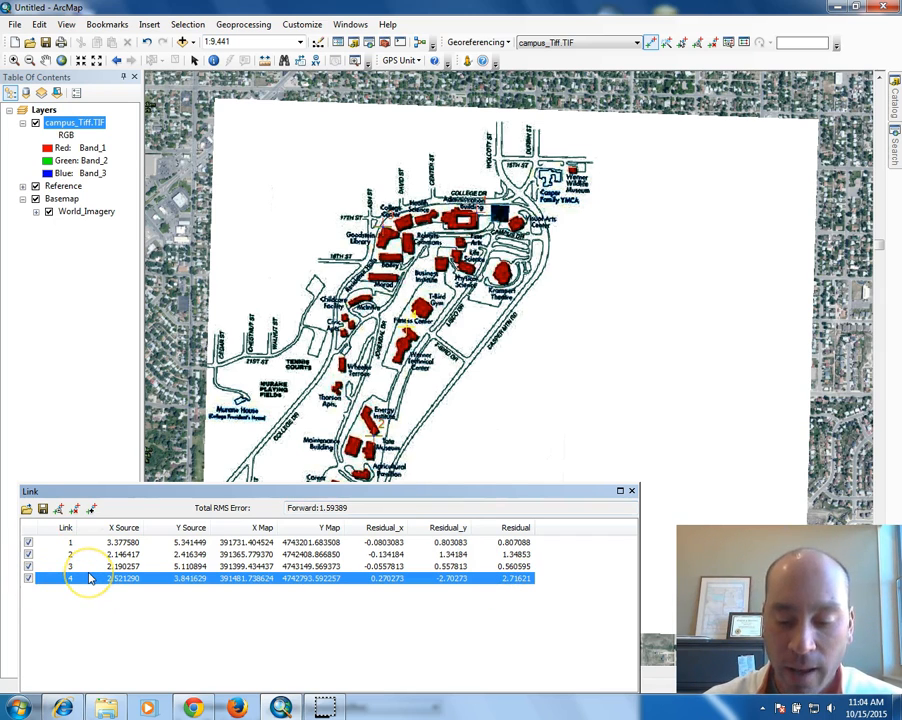
{"action": "left_click", "coordinate": [306, 556]}
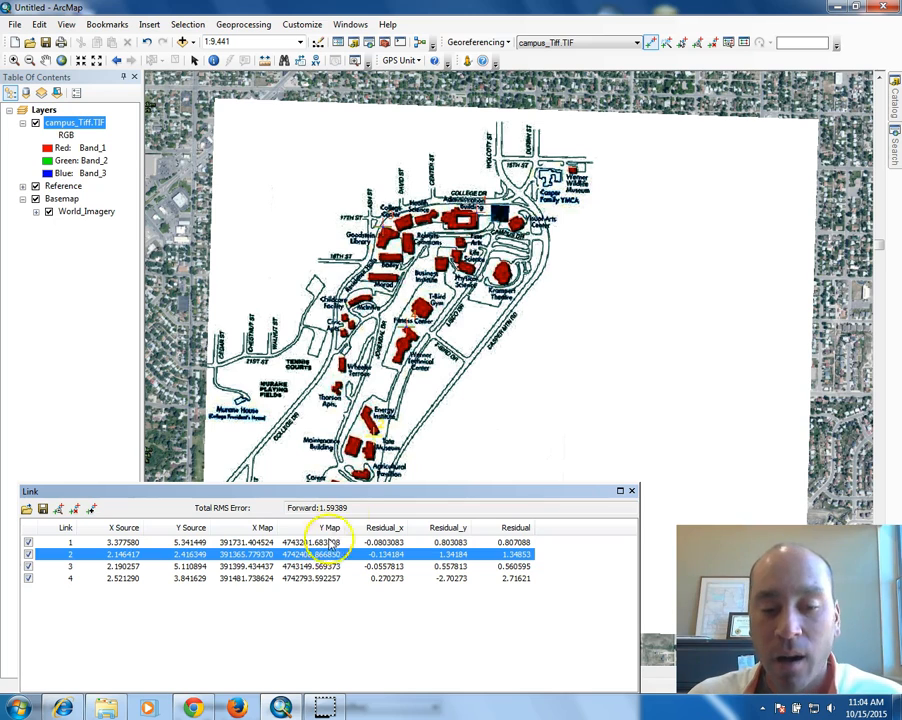
{"action": "left_click_drag", "start_coordinate": [350, 507], "coordinate": [293, 507]}
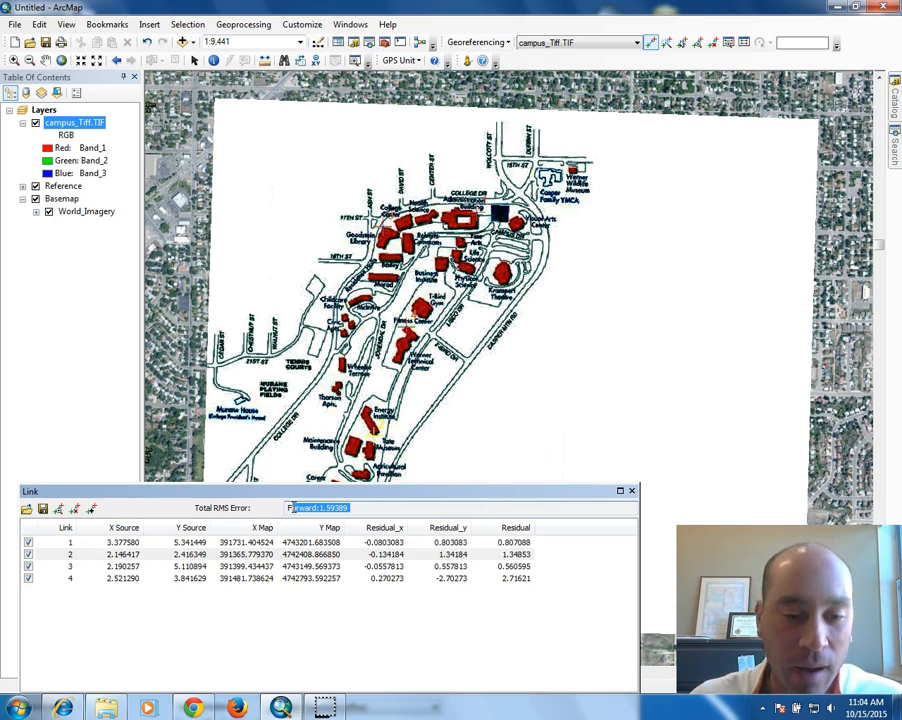
{"action": "left_click", "coordinate": [368, 508]}
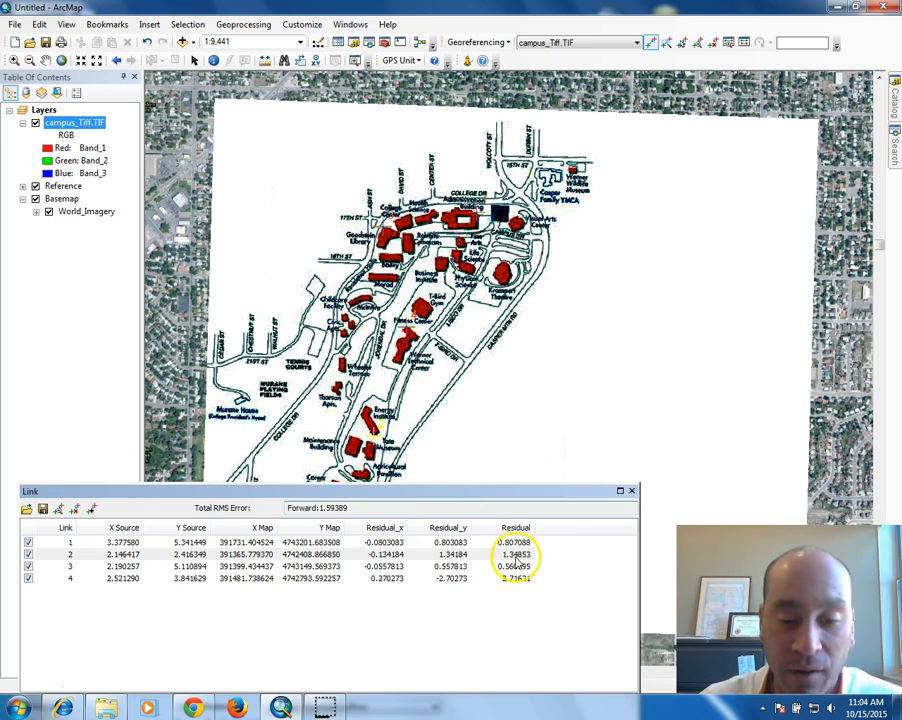
{"action": "left_click", "coordinate": [250, 554]}
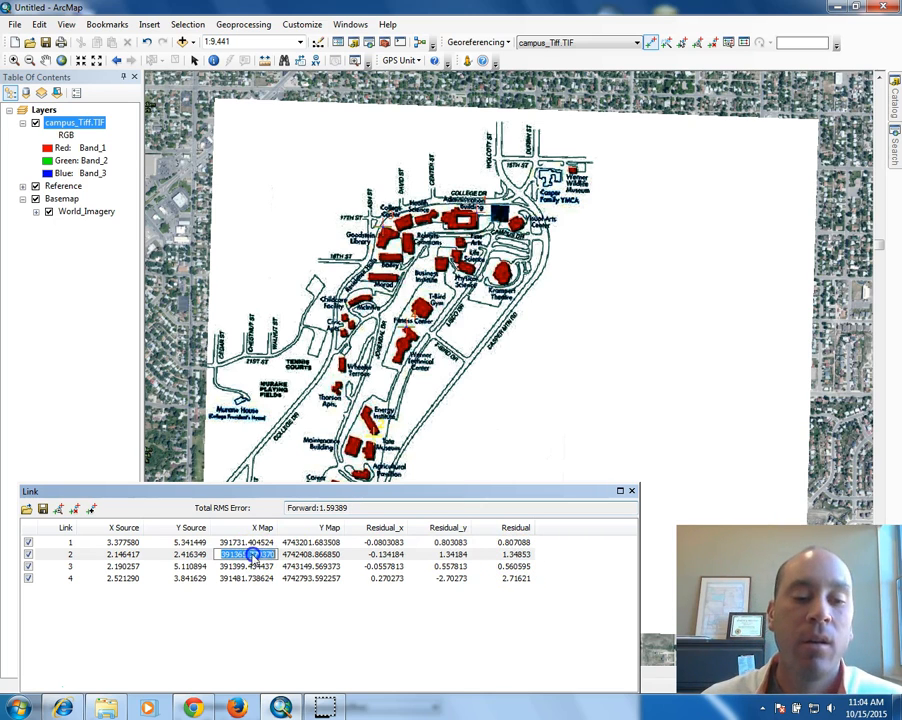
{"action": "left_click", "coordinate": [185, 556]}
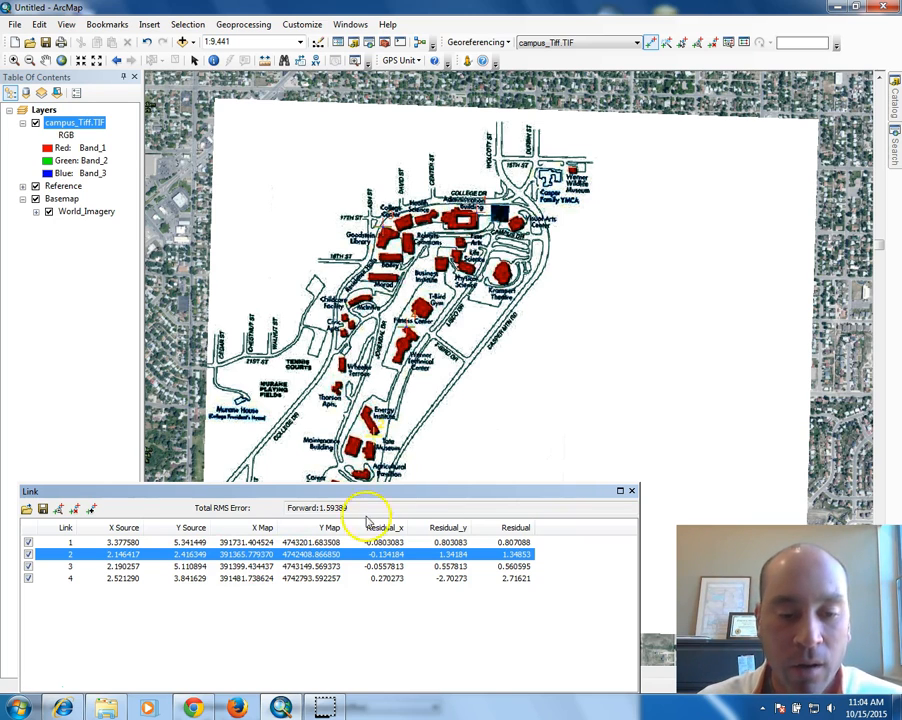
{"action": "left_click", "coordinate": [368, 507]}
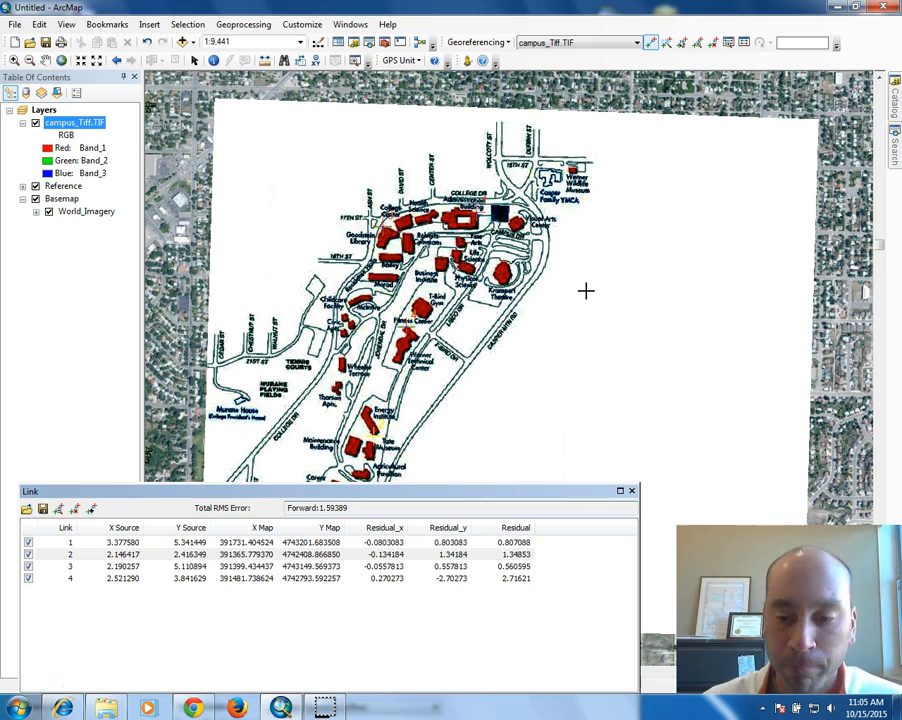
Close the link table and choose Georeferencing > Rectify for the campus map.
{"action": "left_click", "coordinate": [632, 491]}
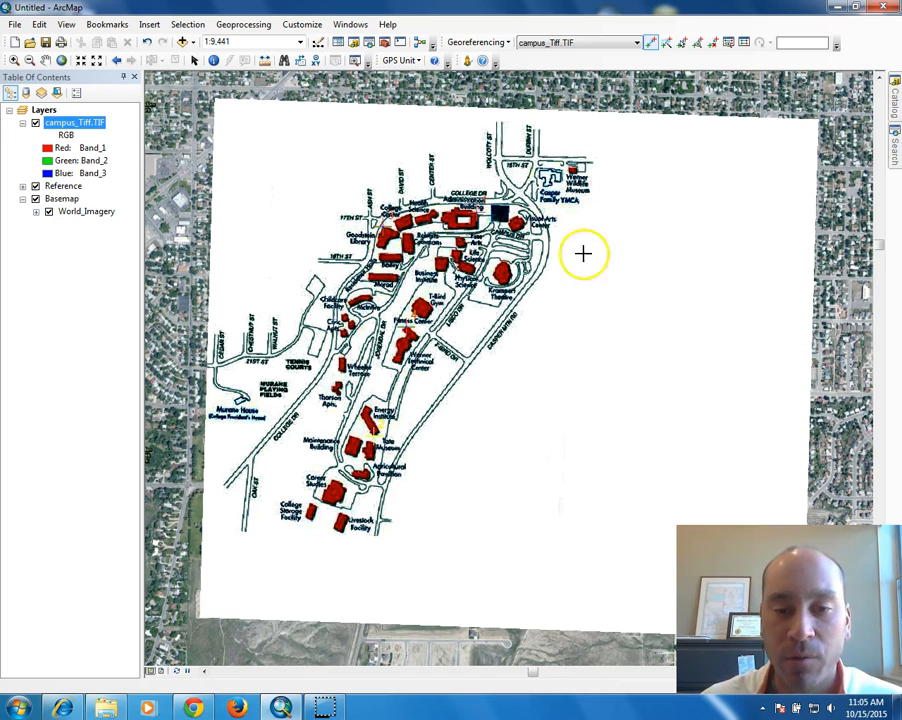
{"action": "left_click", "coordinate": [508, 43]}
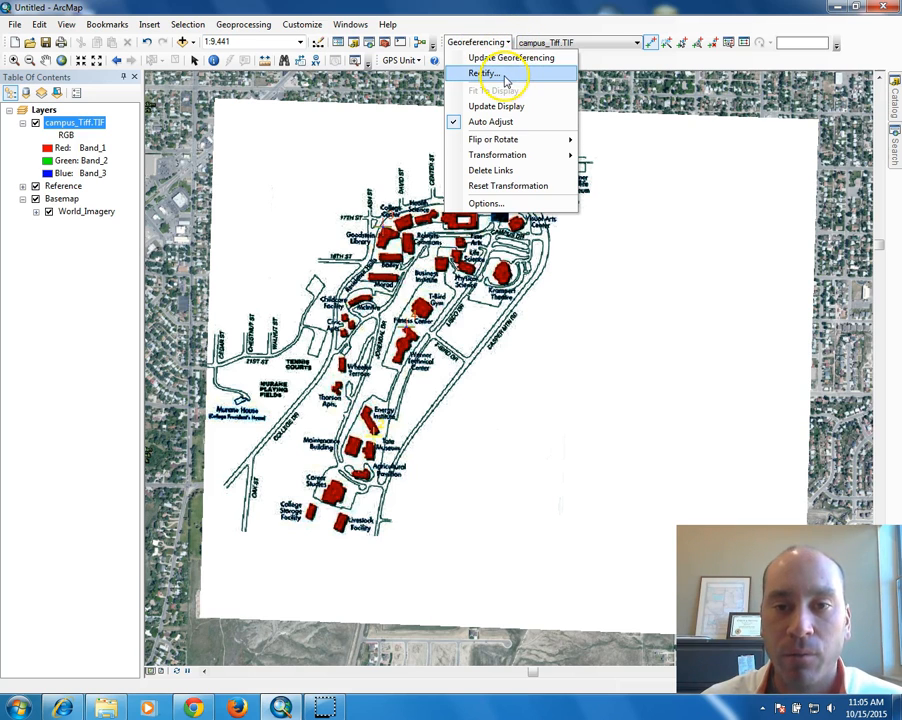
{"action": "left_click", "coordinate": [506, 73]}
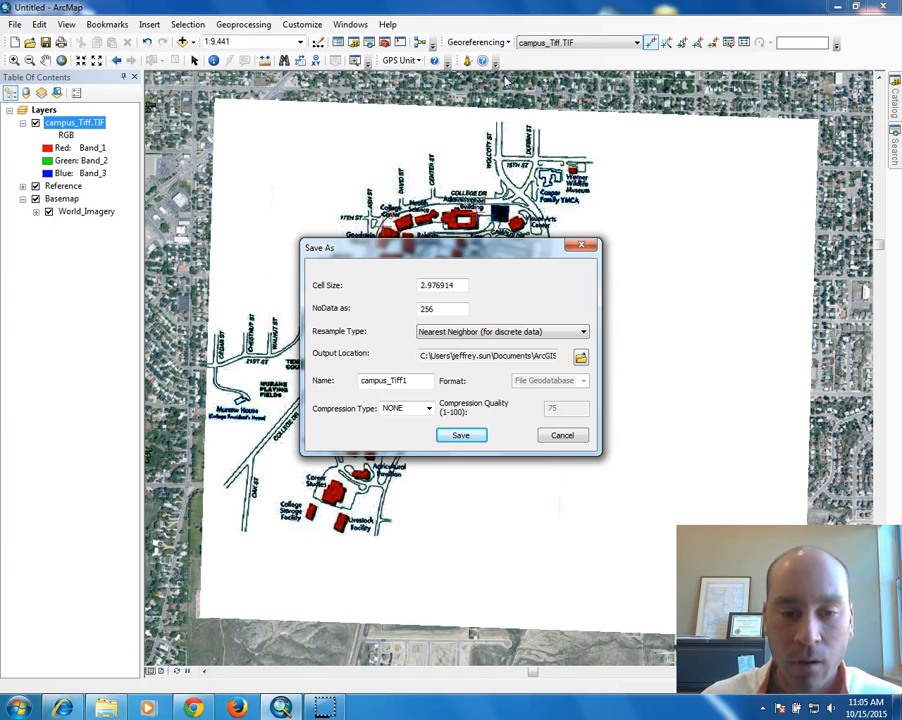
Save the rectified map as a TIFF named Old_Campus_Image in the Week7 folder.
{"action": "left_click", "coordinate": [579, 357]}
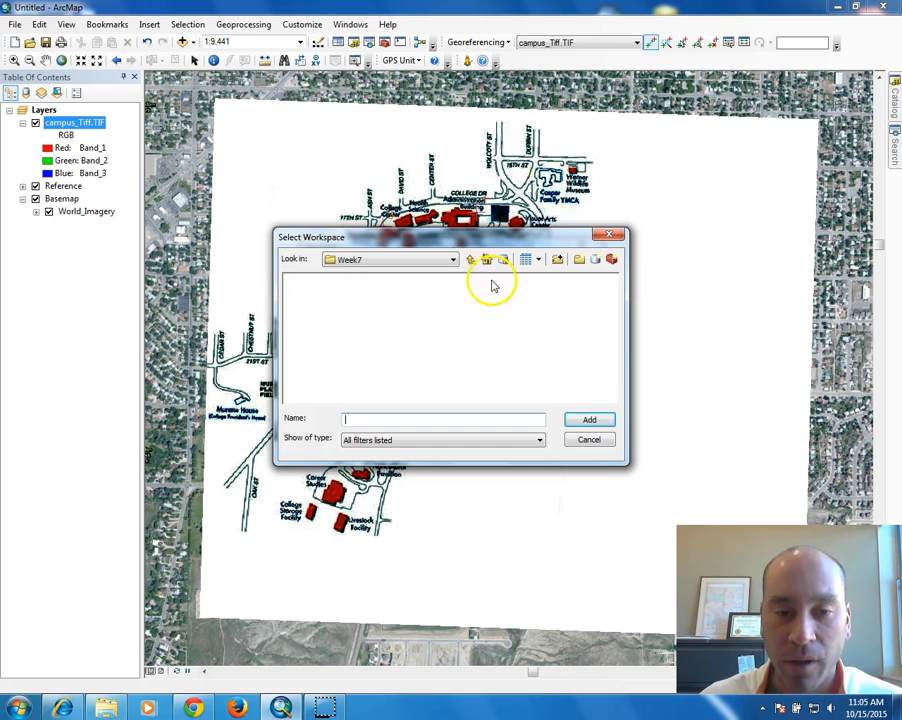
{"action": "left_click_drag", "start_coordinate": [470, 240], "coordinate": [593, 93]}
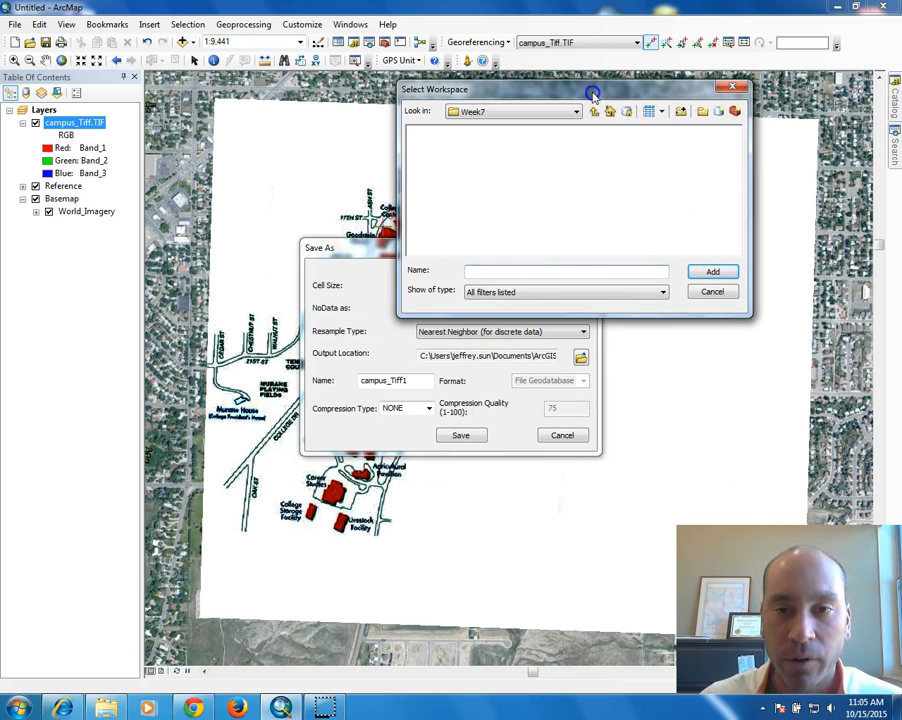
{"action": "left_click", "coordinate": [594, 111]}
{"action": "left_click", "coordinate": [512, 145]}
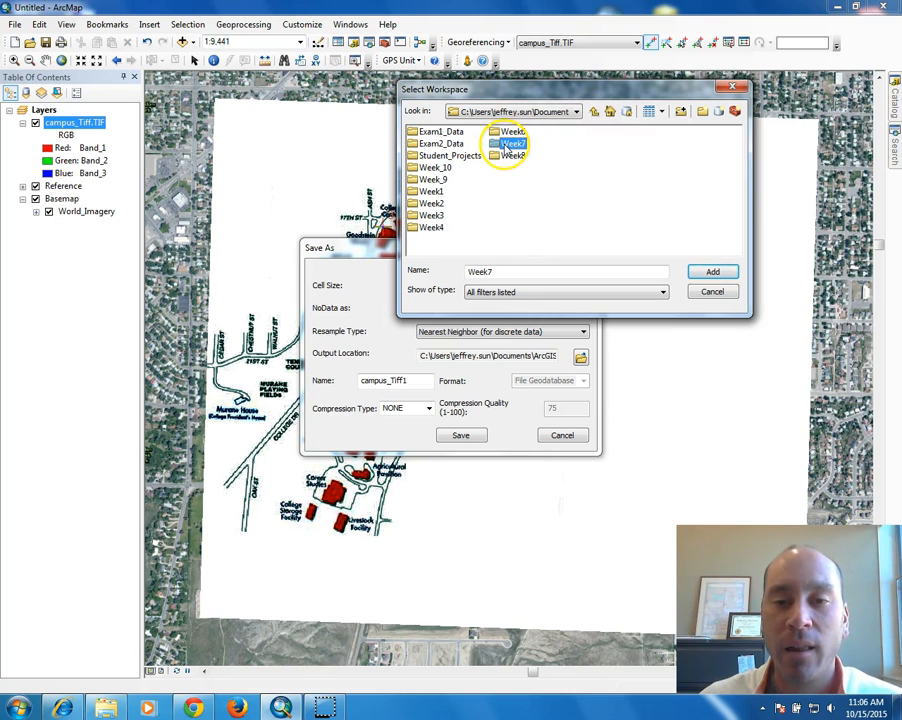
{"action": "left_click", "coordinate": [713, 272]}
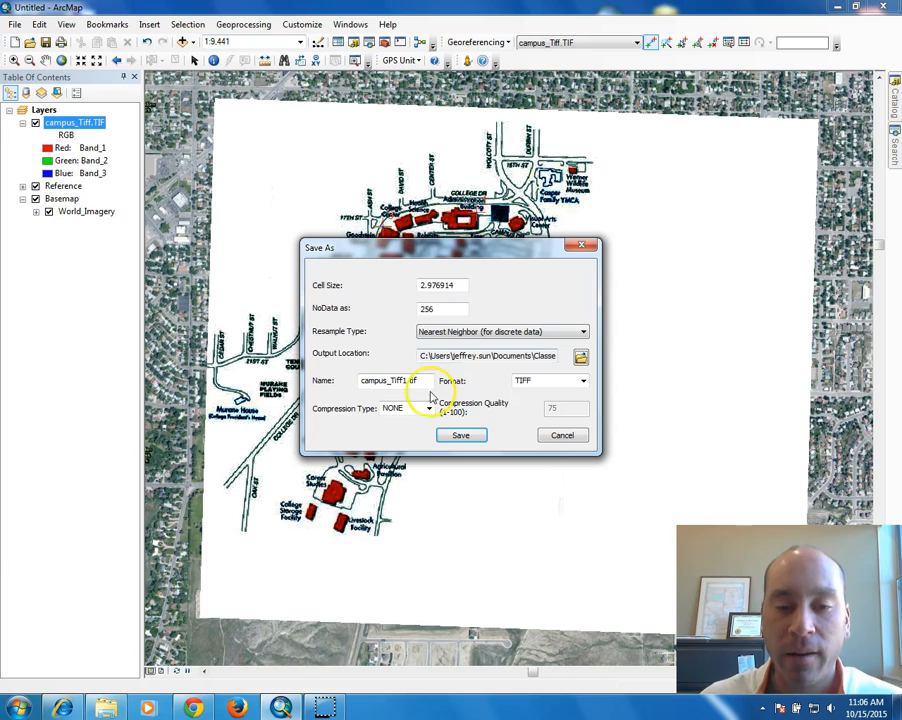
{"action": "left_click", "coordinate": [583, 381]}
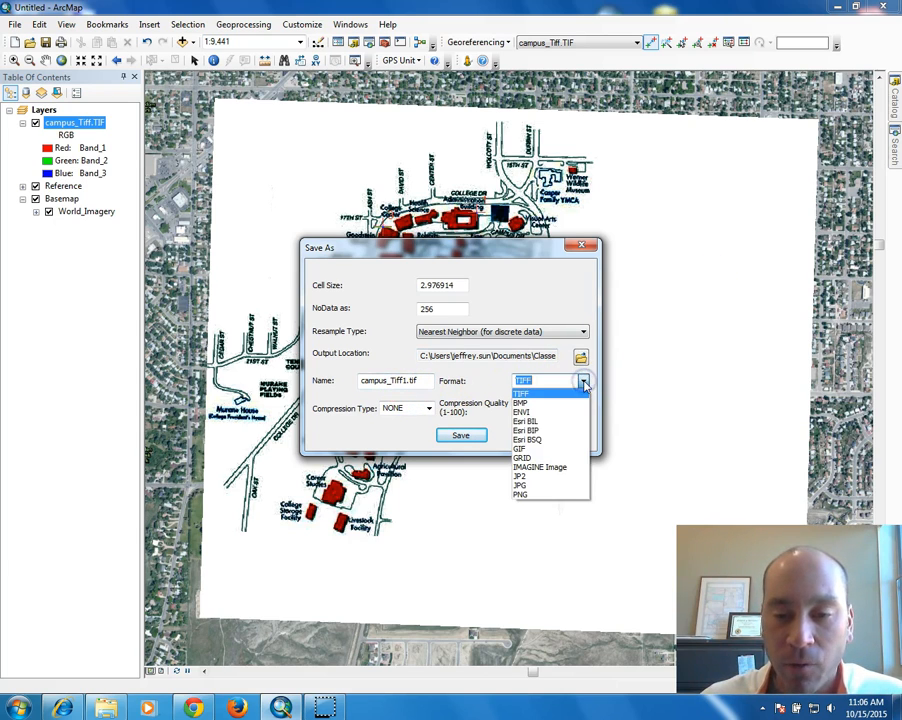
{"action": "left_click", "coordinate": [521, 393]}
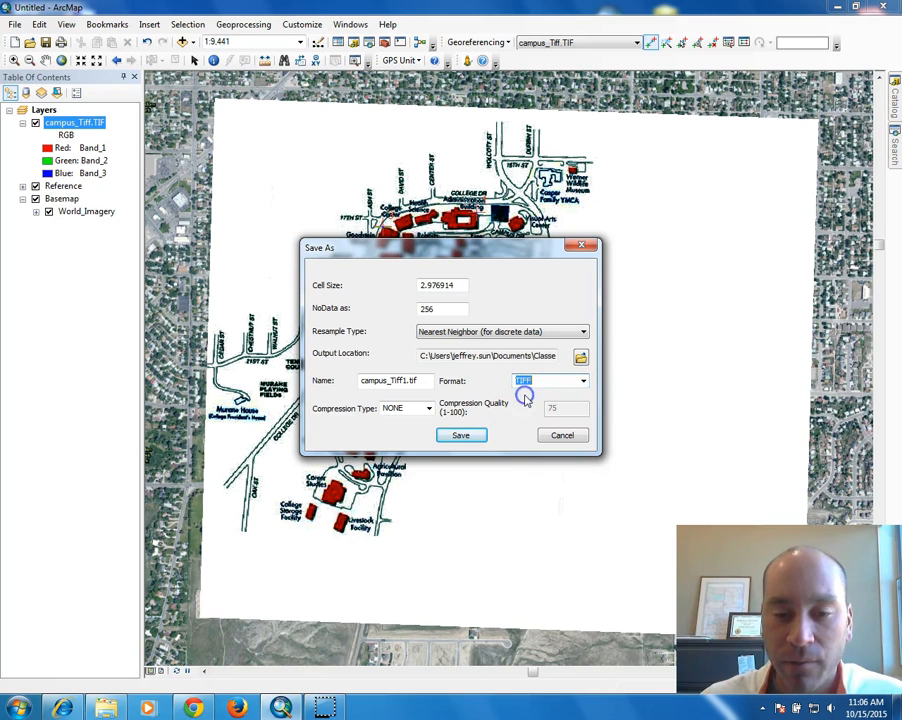
{"action": "left_click_drag", "start_coordinate": [405, 380], "coordinate": [241, 379]}
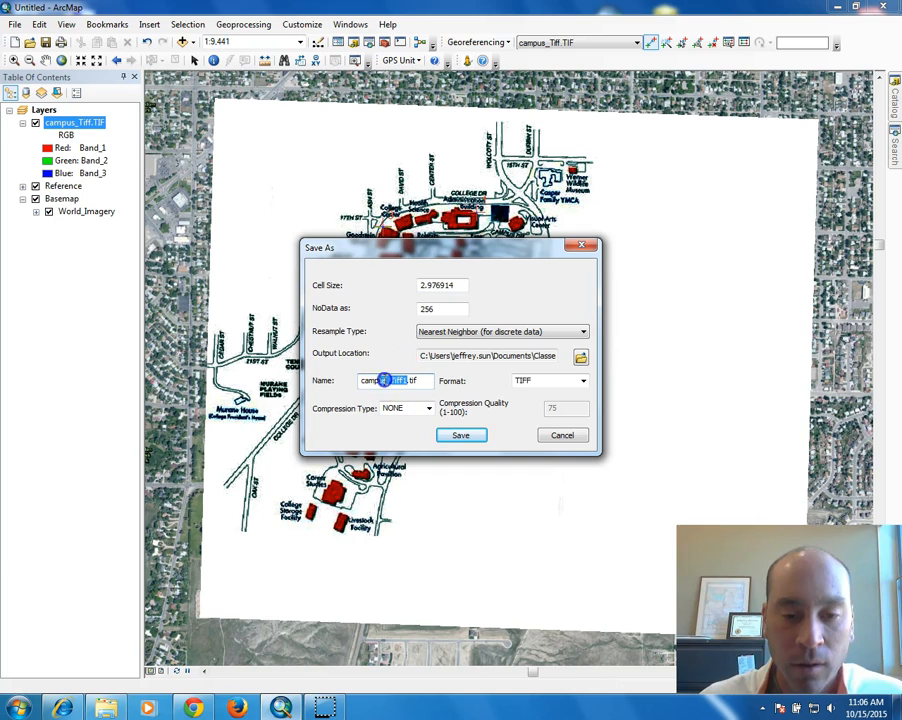
{"action": "type", "text": "O"}
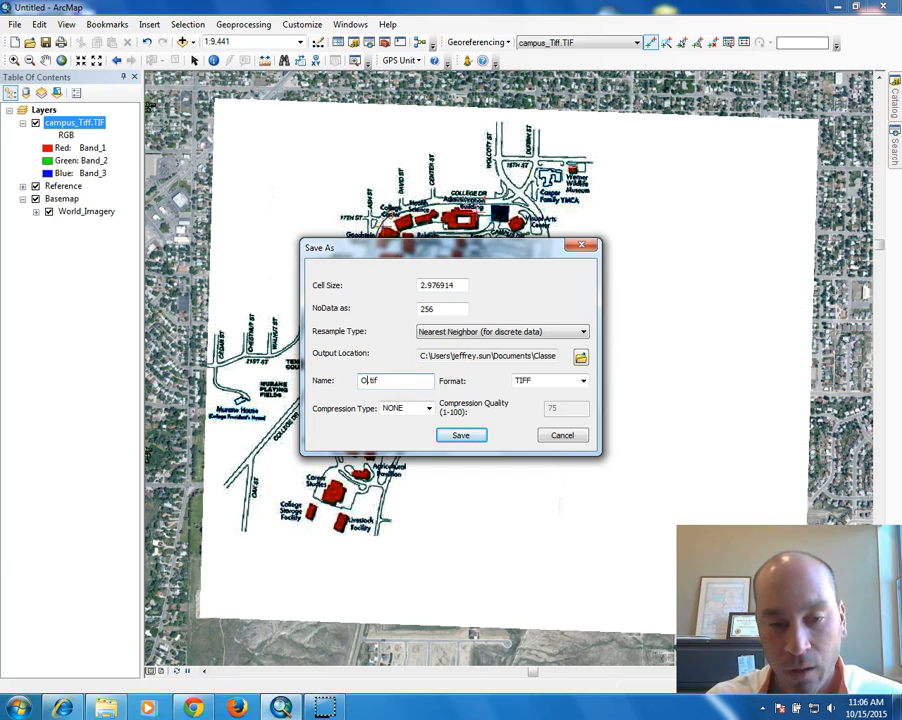
{"action": "type", "text": "ld_Campus"}
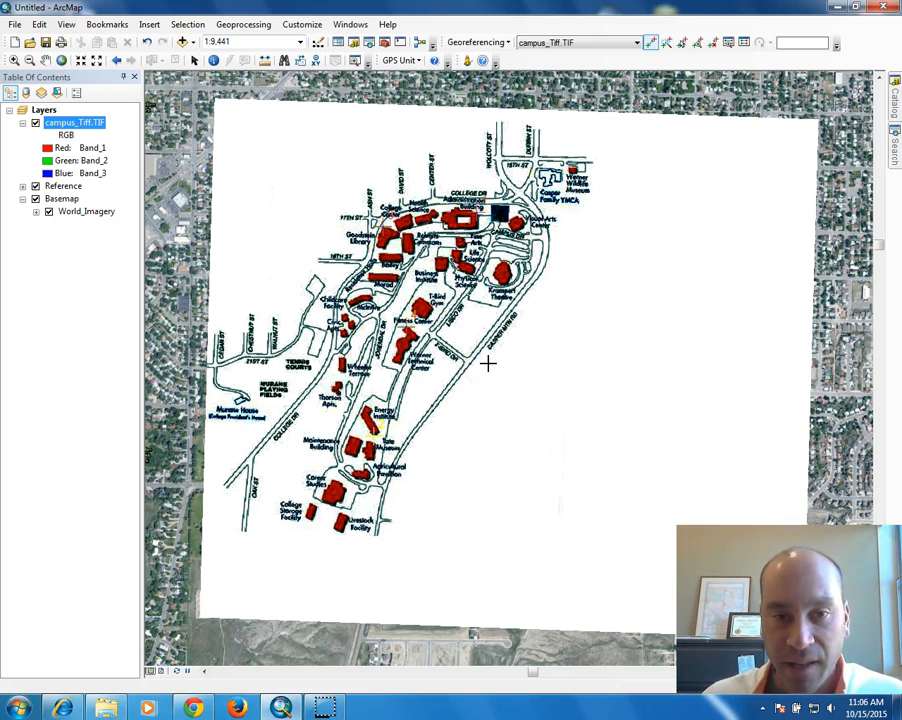
{"action": "left_click", "coordinate": [182, 43]}
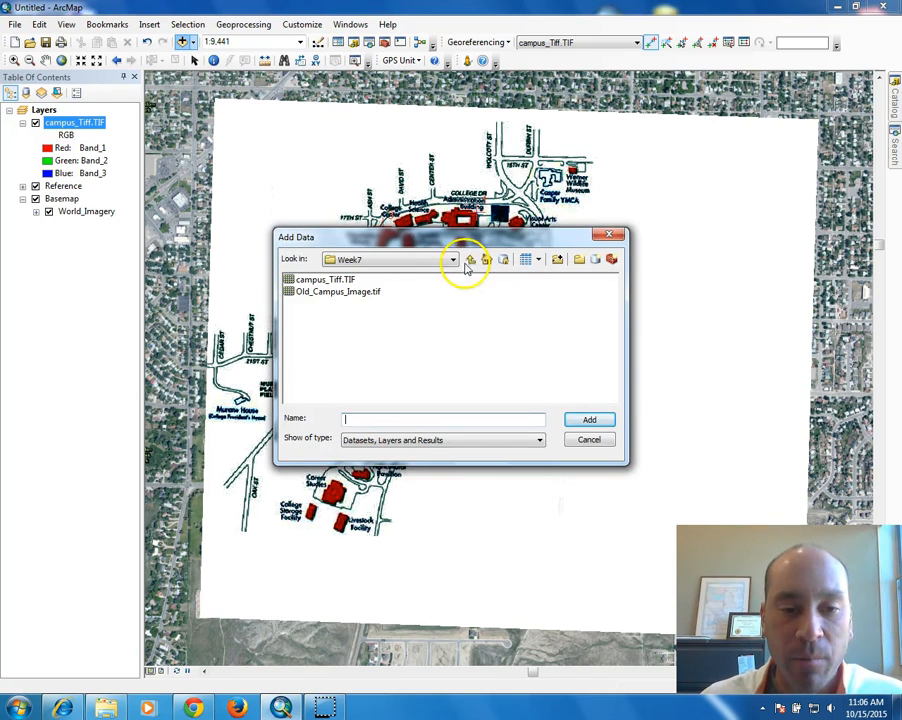
Add Old_Campus_Image.tif from Week7 to the map and open campus_Tiff.TIF's layer properties.
{"action": "left_click", "coordinate": [342, 292]}
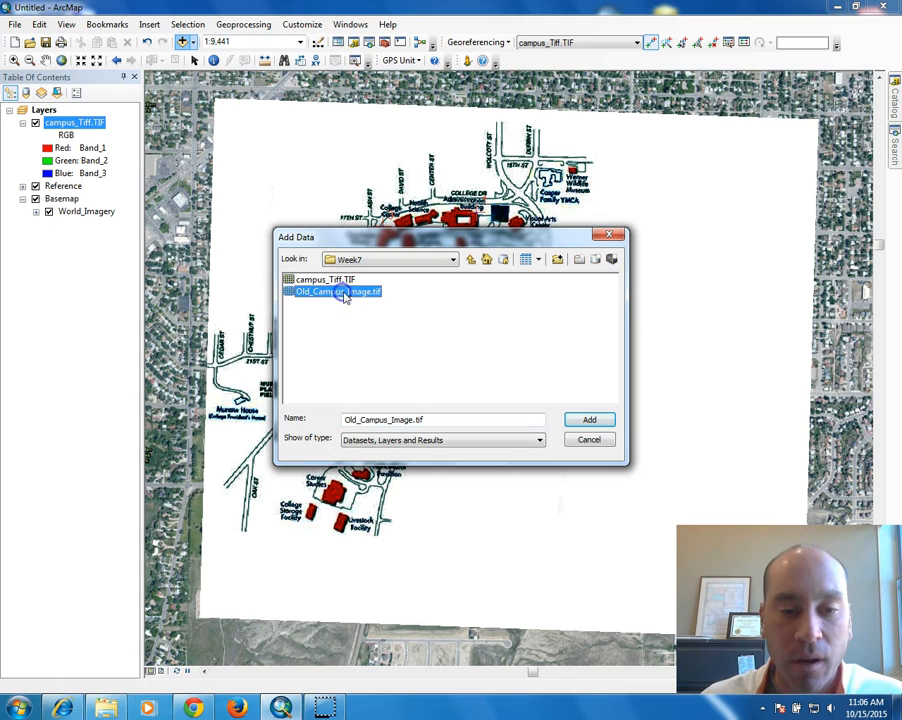
{"action": "left_click", "coordinate": [585, 419]}
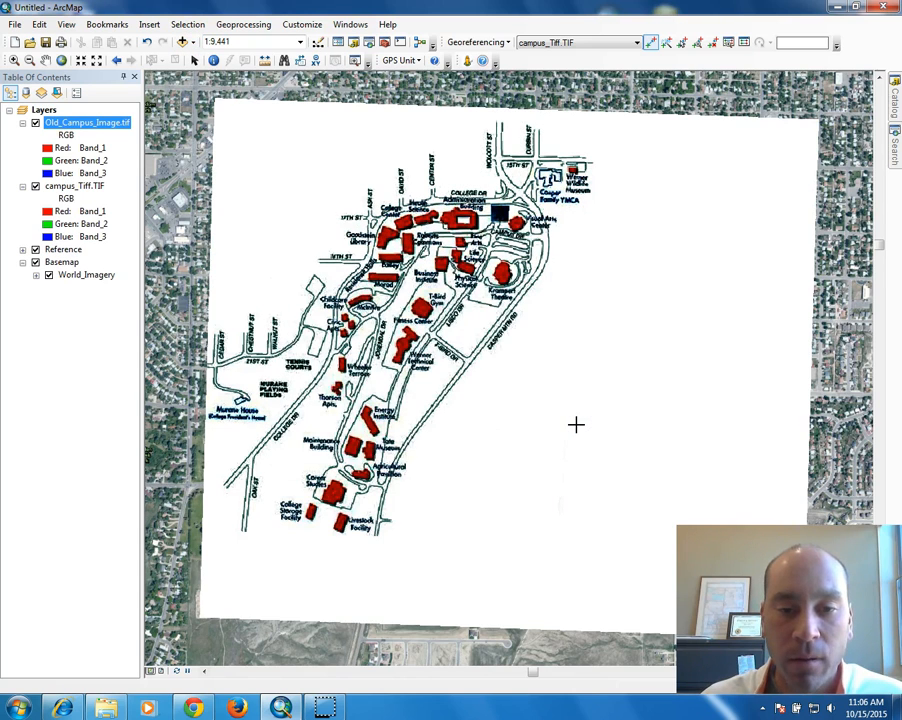
{"action": "right_click", "coordinate": [62, 188]}
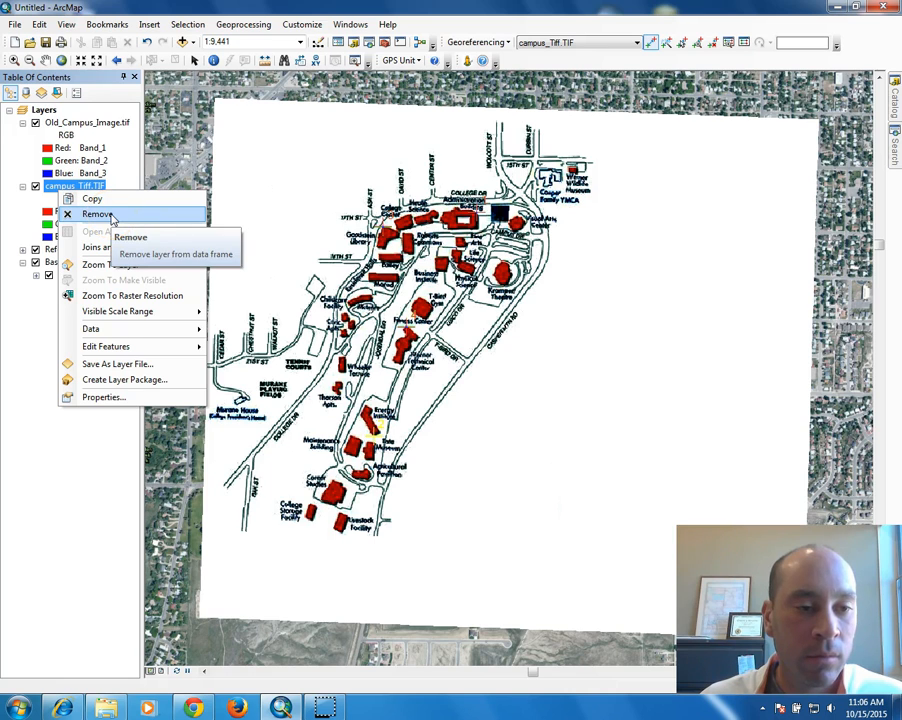
{"action": "right_click", "coordinate": [60, 190]}
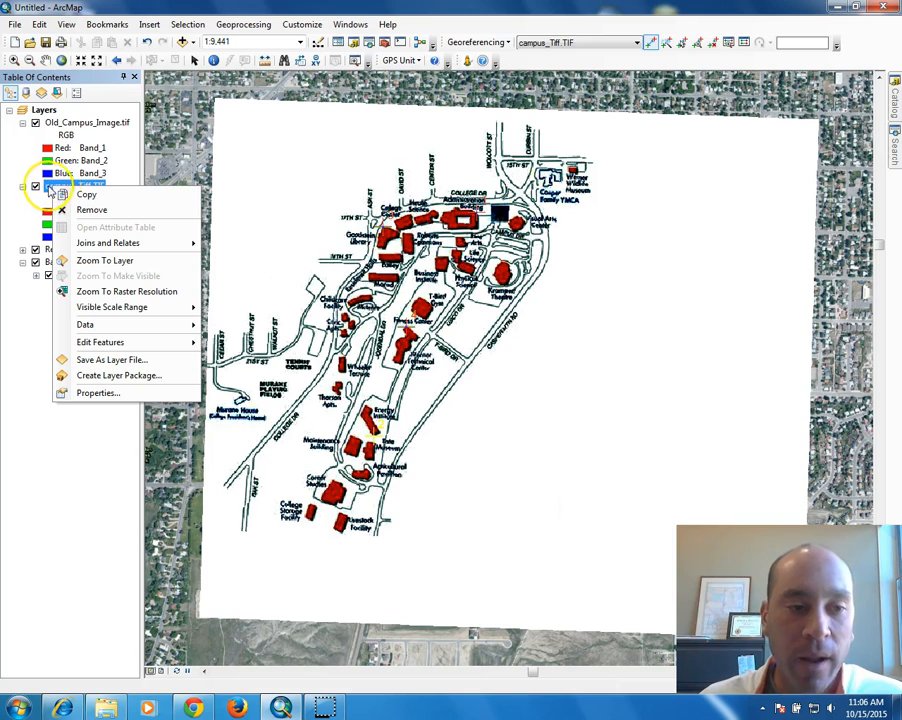
{"action": "left_click", "coordinate": [100, 393]}
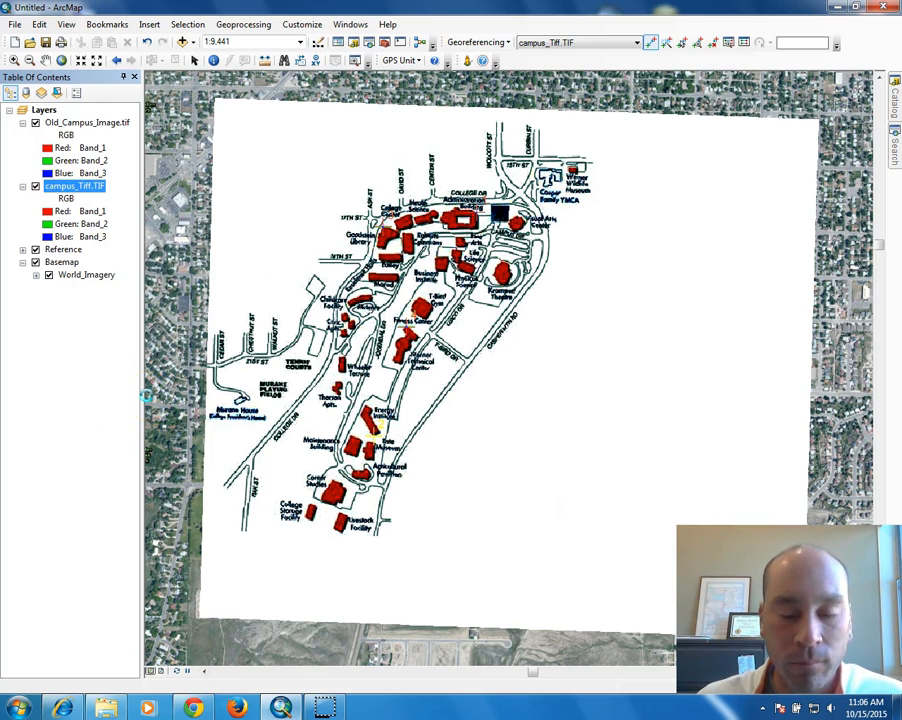
{"action": "left_click", "coordinate": [288, 208]}
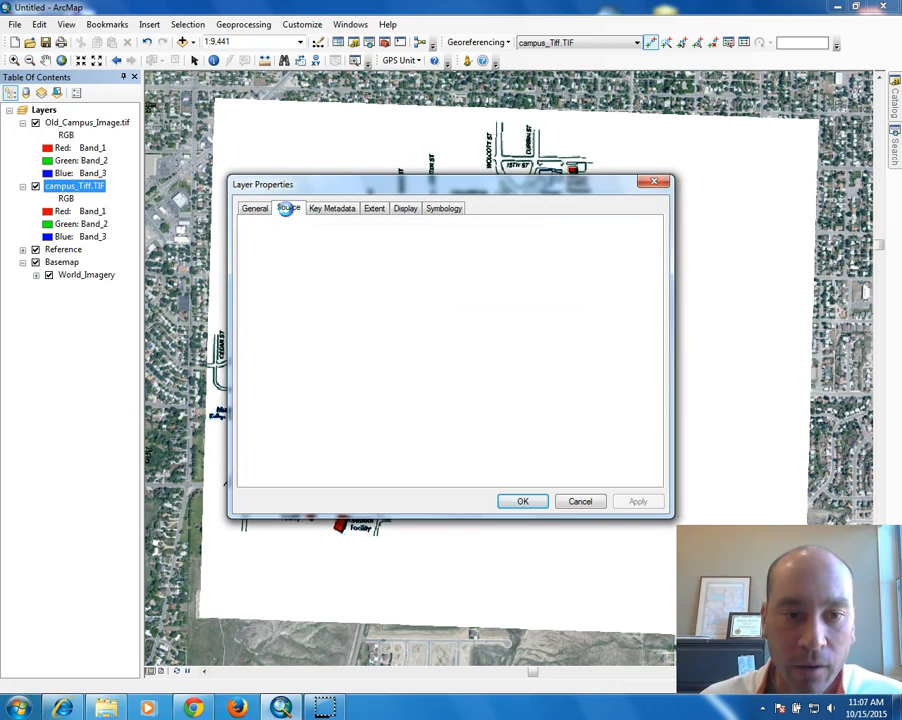
{"action": "left_click_drag", "start_coordinate": [622, 240], "coordinate": [636, 286]}
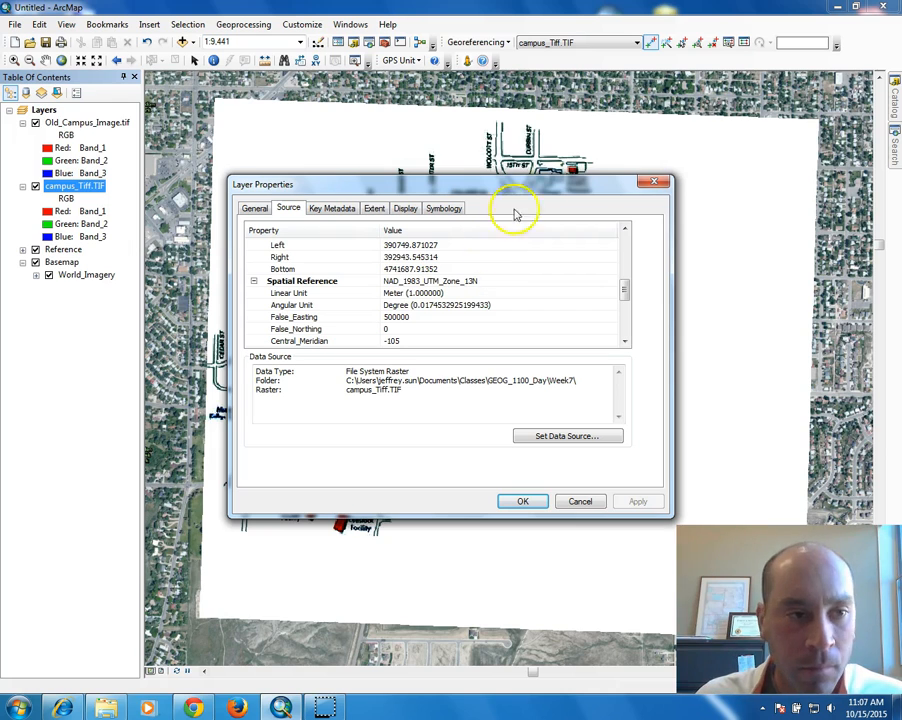
{"action": "left_click", "coordinate": [654, 181]}
{"action": "left_click", "coordinate": [104, 122]}
{"action": "right_click", "coordinate": [104, 122]}
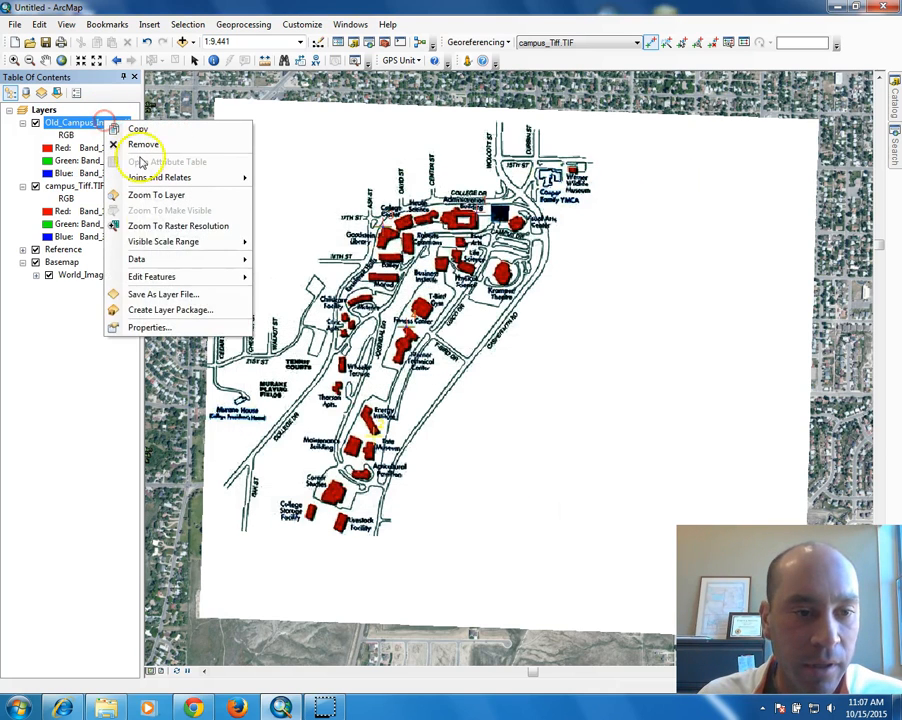
{"action": "left_click", "coordinate": [162, 326]}
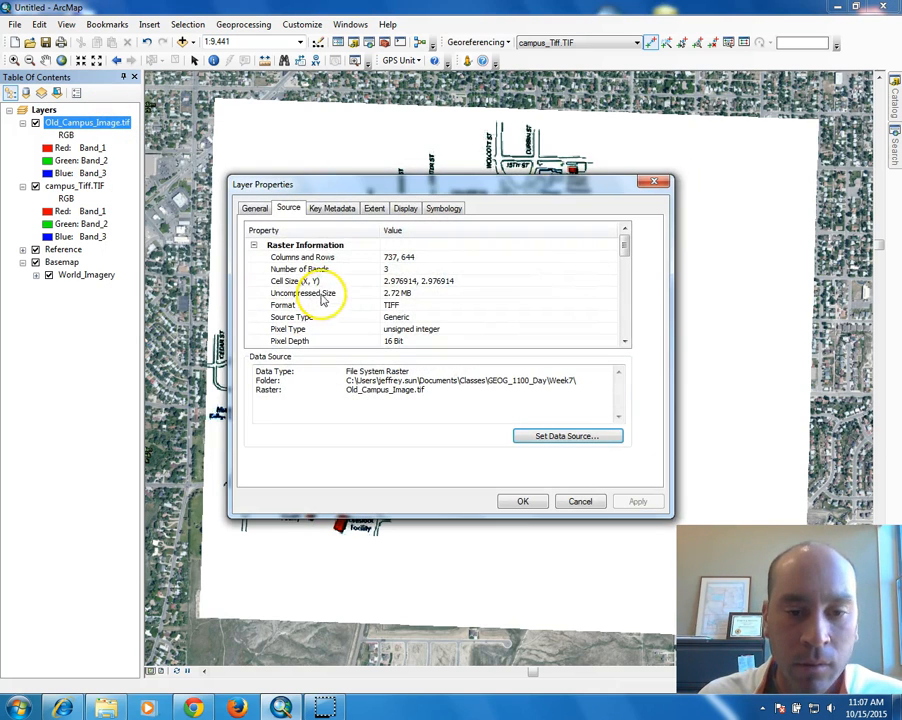
{"action": "left_click_drag", "start_coordinate": [625, 241], "coordinate": [628, 294]}
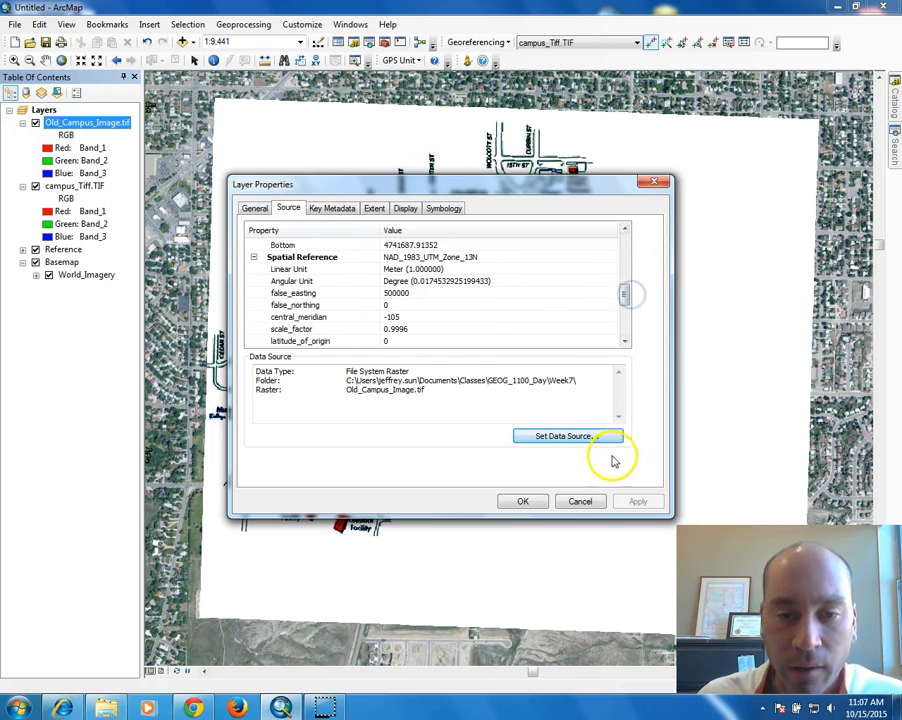
{"action": "left_click", "coordinate": [584, 503]}
{"action": "left_click", "coordinate": [70, 187]}
{"action": "right_click", "coordinate": [70, 187]}
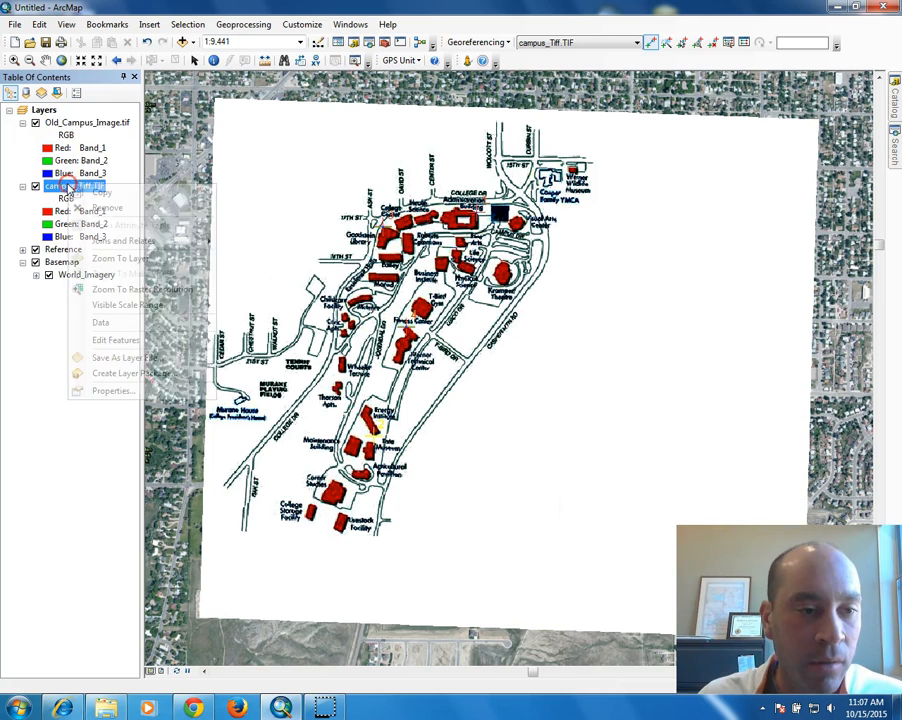
{"action": "left_click", "coordinate": [114, 390]}
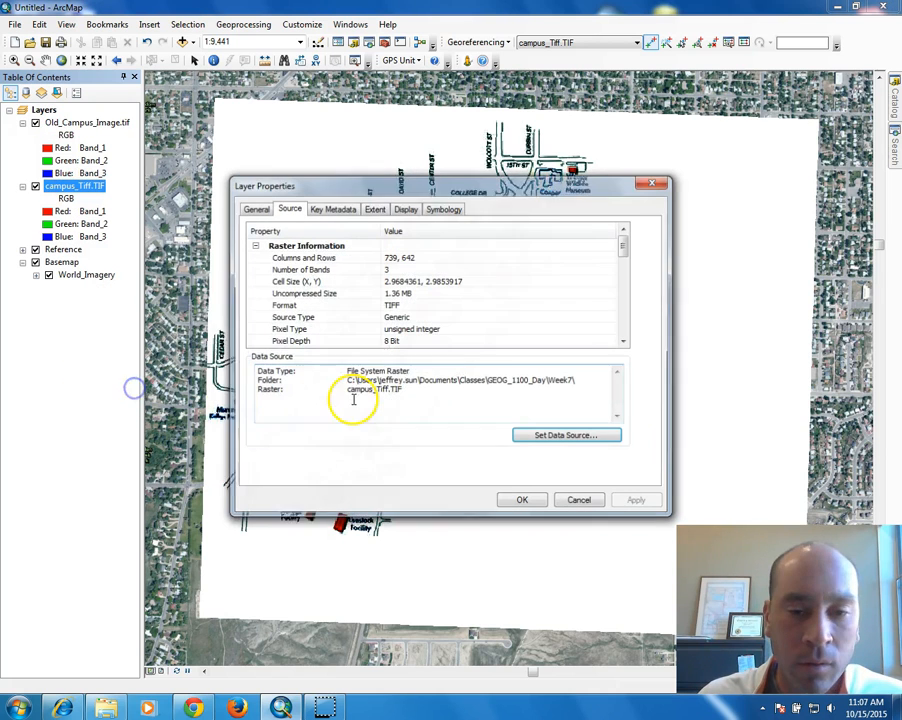
{"action": "mouse_move", "coordinate": [627, 248]}
{"action": "left_mouse_down"}
{"action": "mouse_move", "coordinate": [628, 294]}
{"action": "mouse_move", "coordinate": [627, 243]}
{"action": "left_mouse_up"}
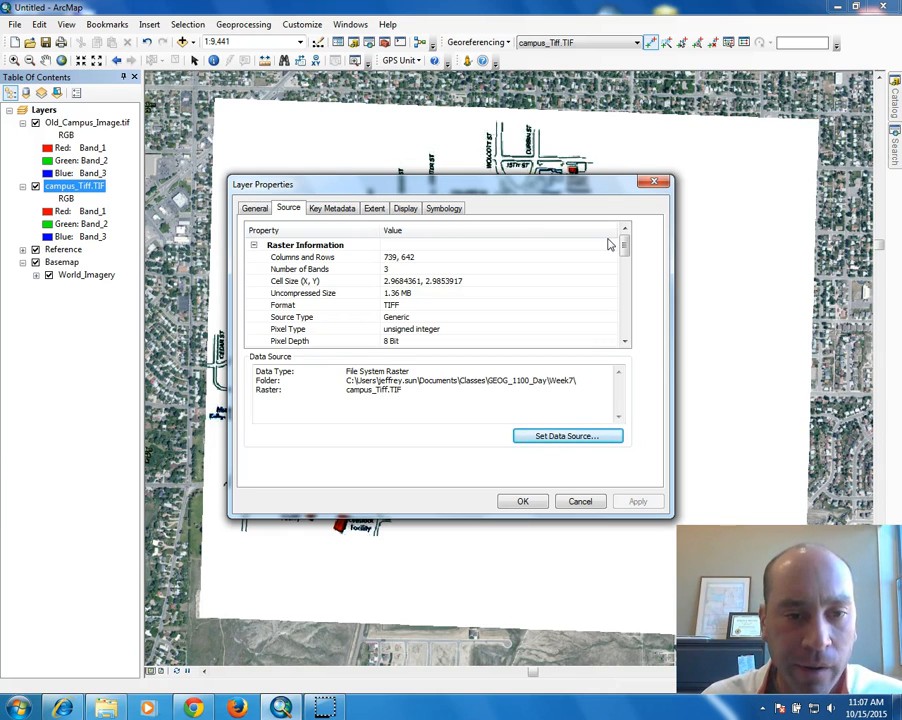
{"action": "left_click", "coordinate": [652, 181]}
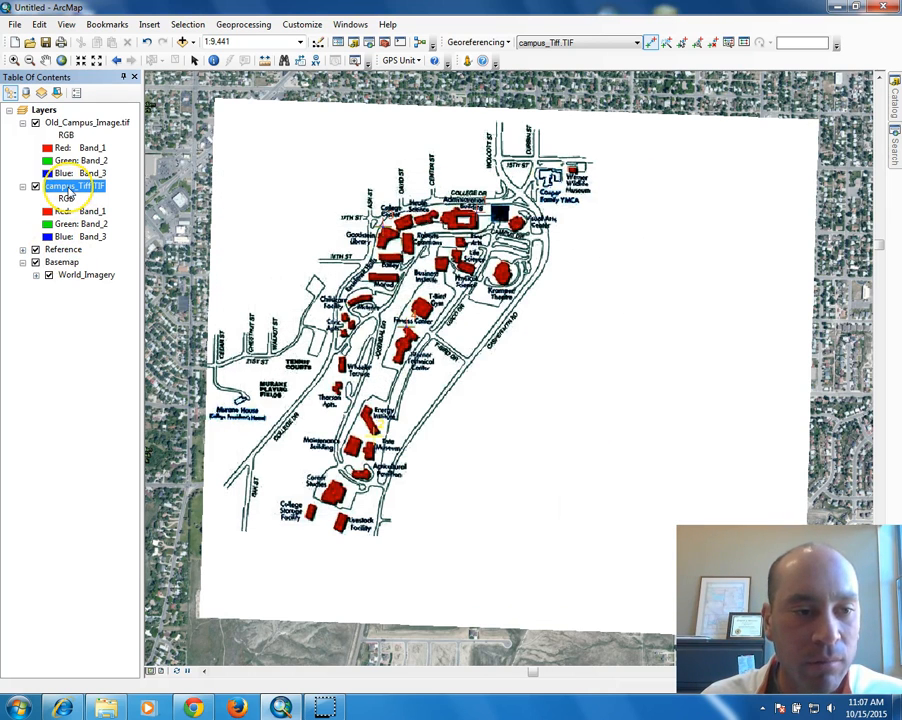
Remove campus_Tiff.TIF, then toggle Old_Campus_Image.tif off and on to compare with the imagery.
{"action": "right_click", "coordinate": [67, 190]}
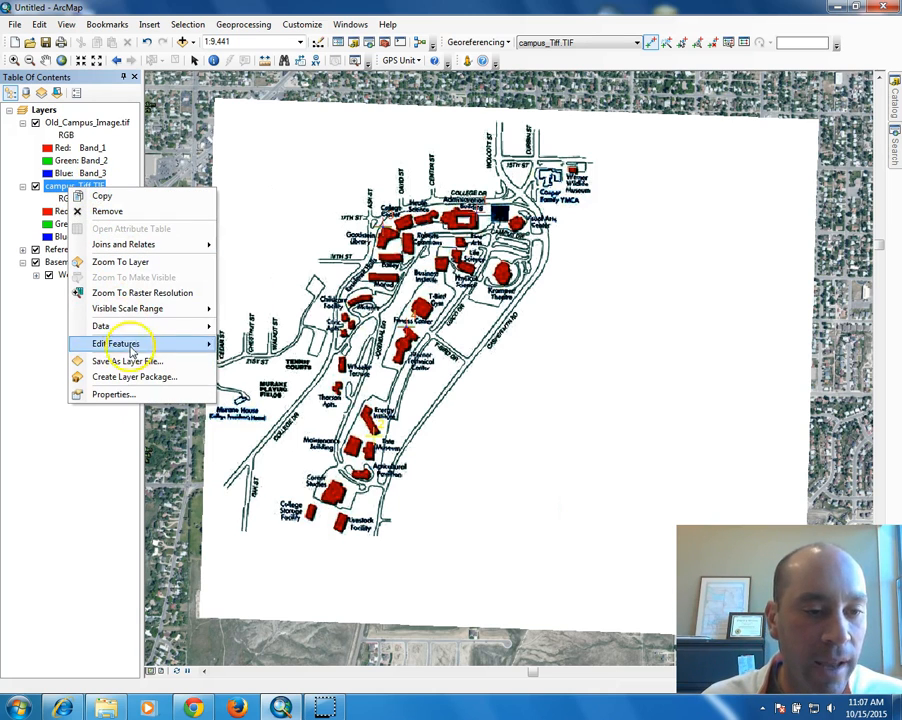
{"action": "left_click", "coordinate": [112, 210]}
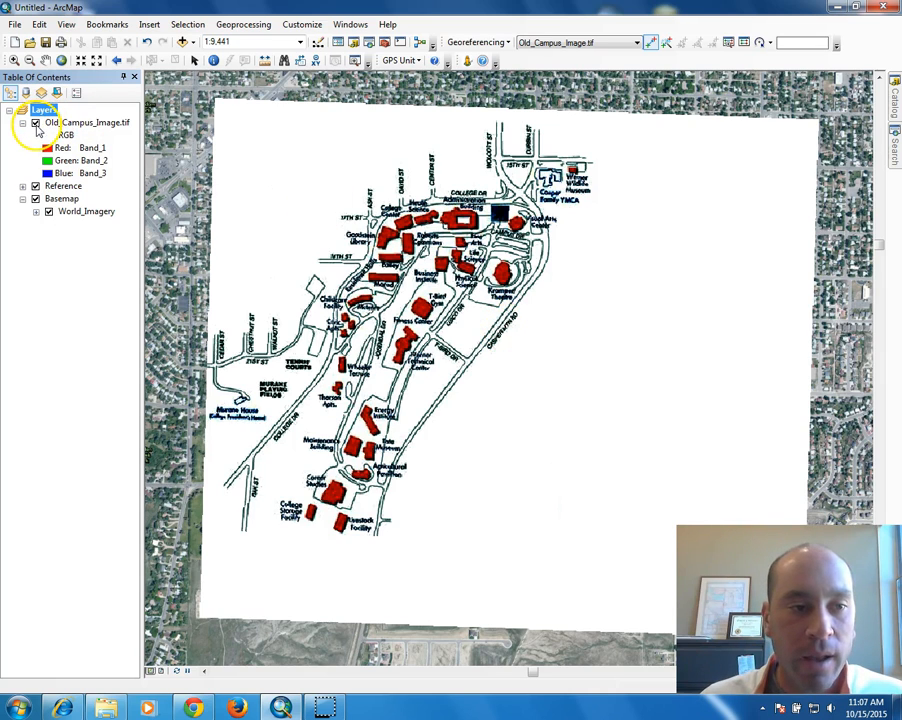
{"action": "left_click", "coordinate": [35, 123]}
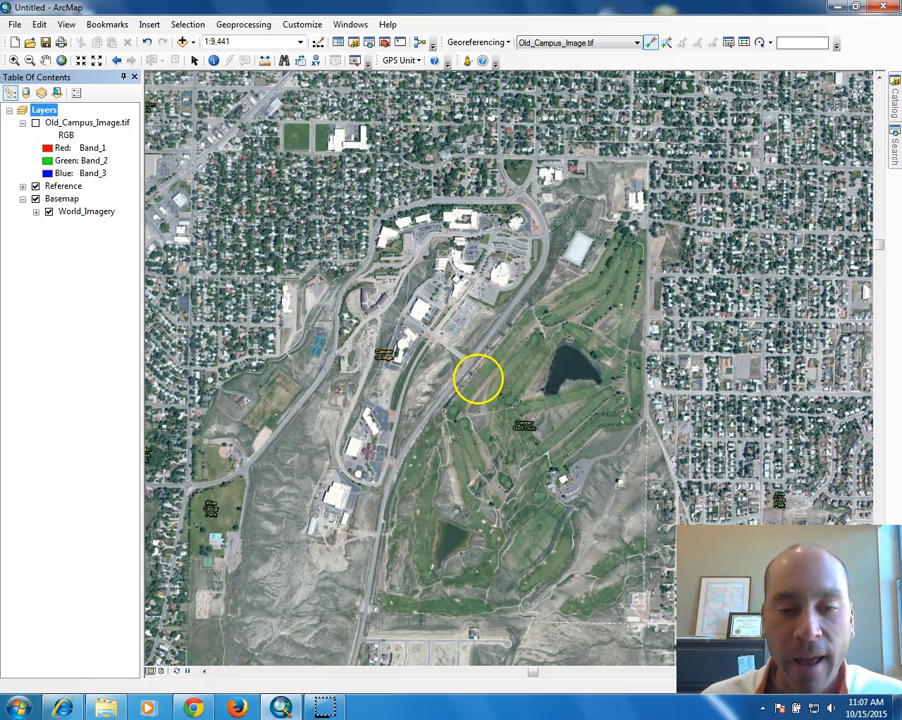
{"action": "left_click", "coordinate": [35, 122]}
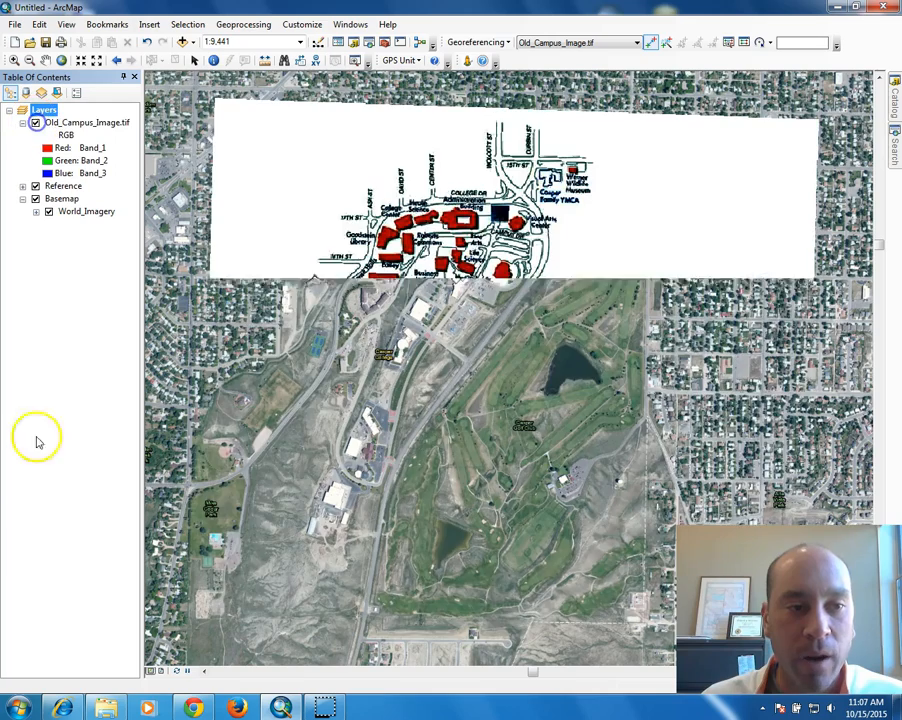
{"action": "left_click", "coordinate": [35, 122]}
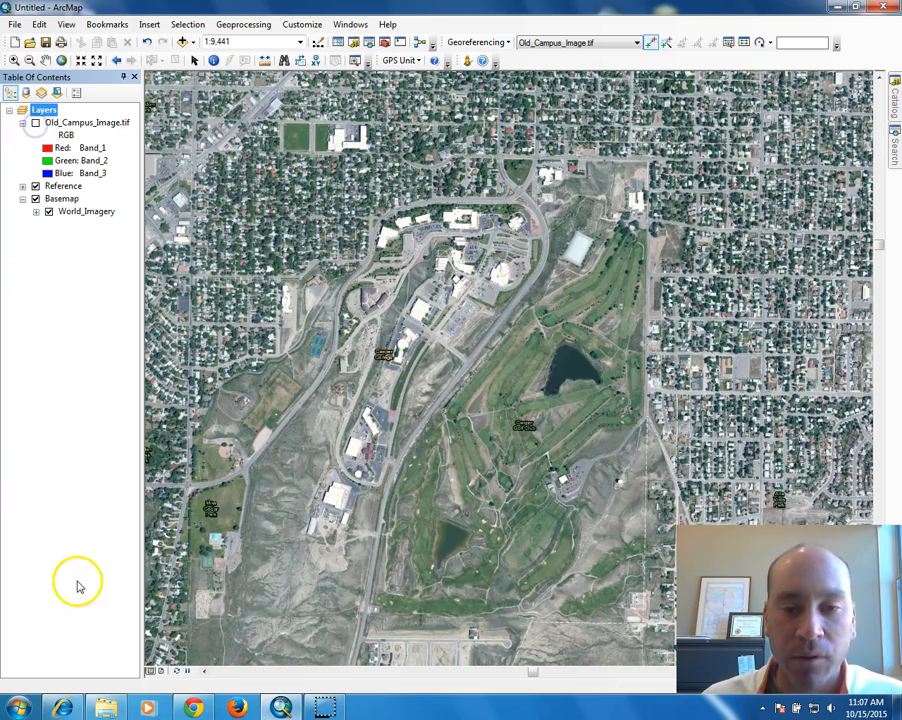
{"action": "left_click", "coordinate": [35, 122]}
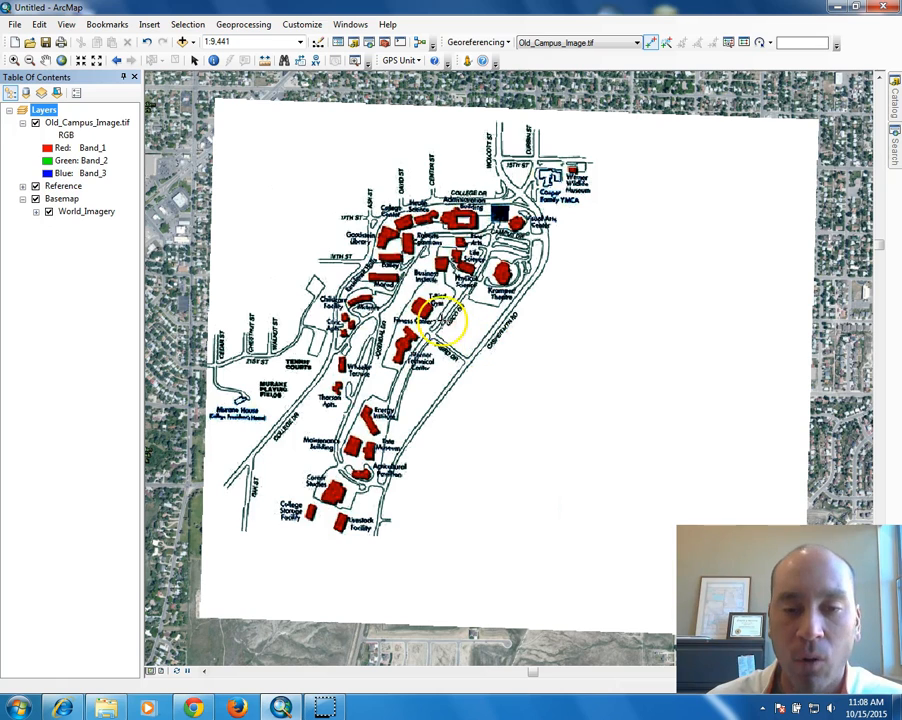
Open Old_Campus_Image.tif's layer properties at the Symbology settings.
{"action": "double_click", "coordinate": [84, 123]}
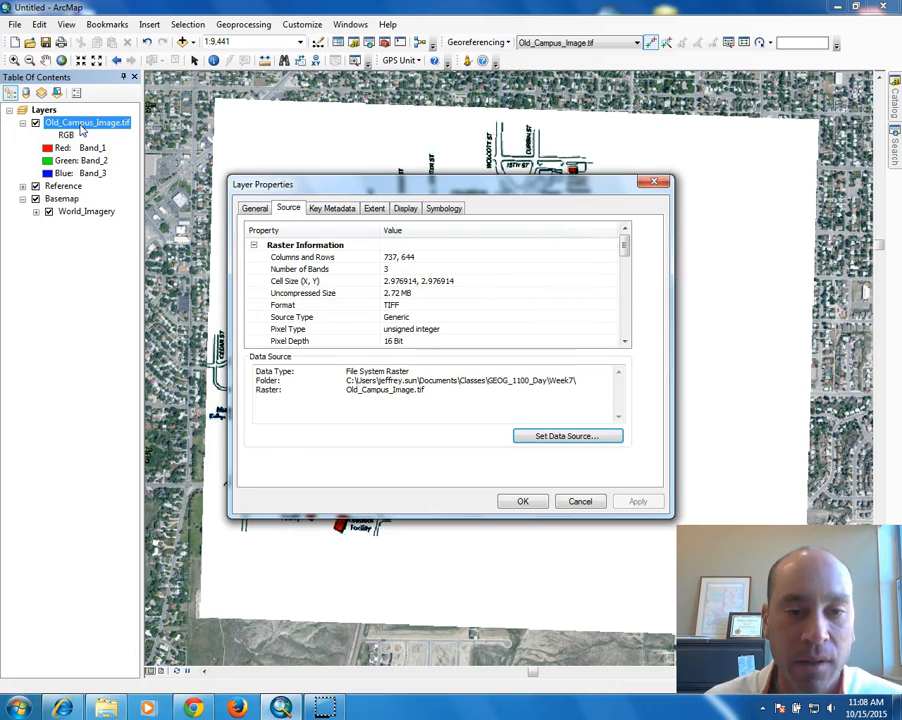
{"action": "left_click", "coordinate": [409, 208]}
{"action": "left_click", "coordinate": [450, 208]}
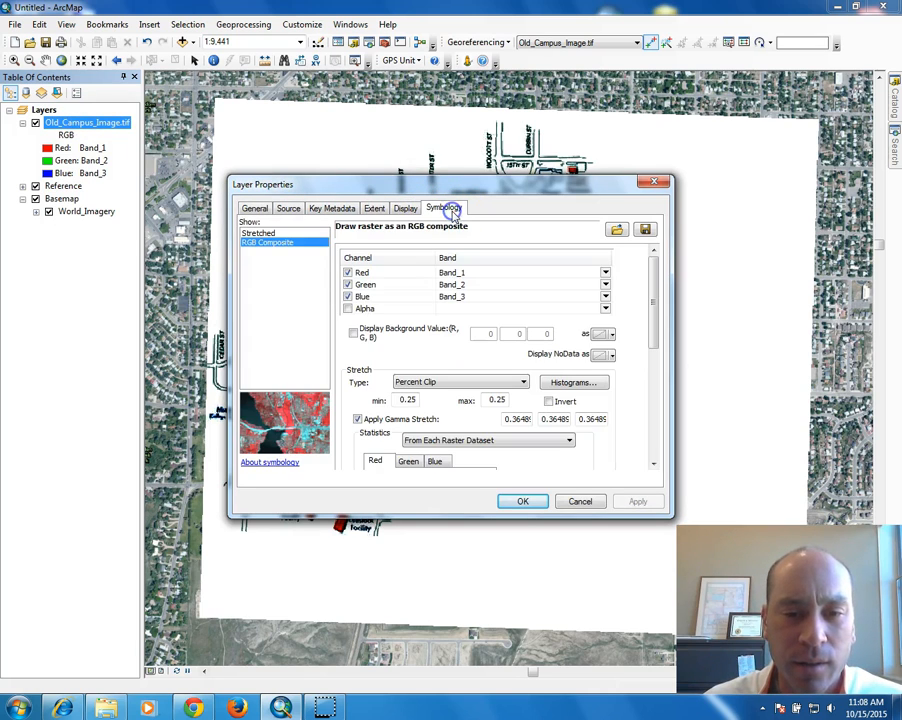
{"action": "left_click_drag", "start_coordinate": [464, 182], "coordinate": [444, 596]}
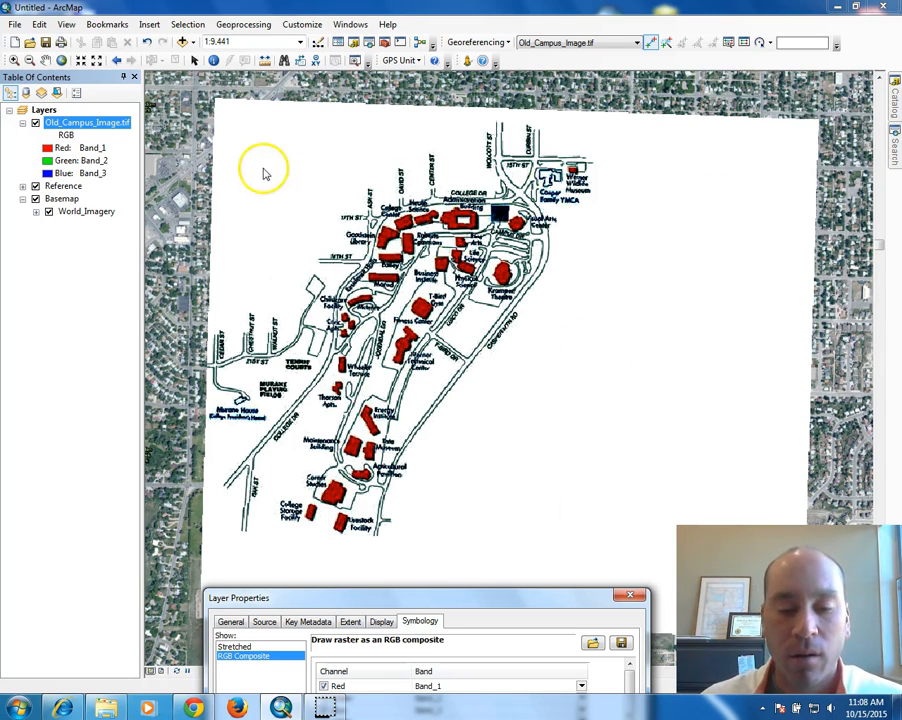
{"action": "left_click_drag", "start_coordinate": [427, 601], "coordinate": [442, 556]}
{"action": "left_click_drag", "start_coordinate": [520, 558], "coordinate": [464, 202]}
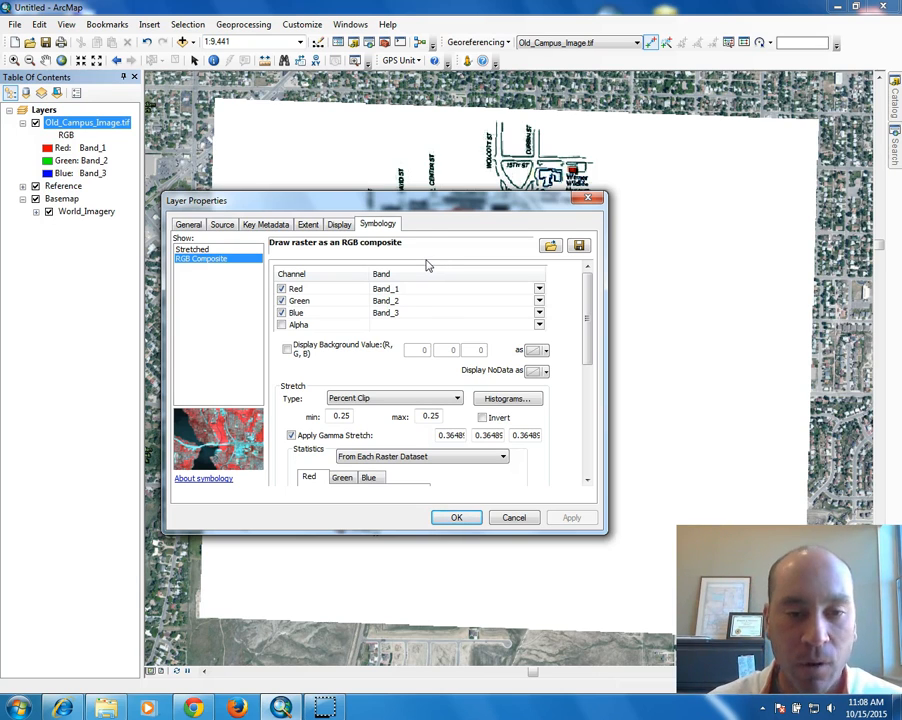
Display background value 255, 255, 255 as No Color and apply with OK.
{"action": "left_click", "coordinate": [287, 349]}
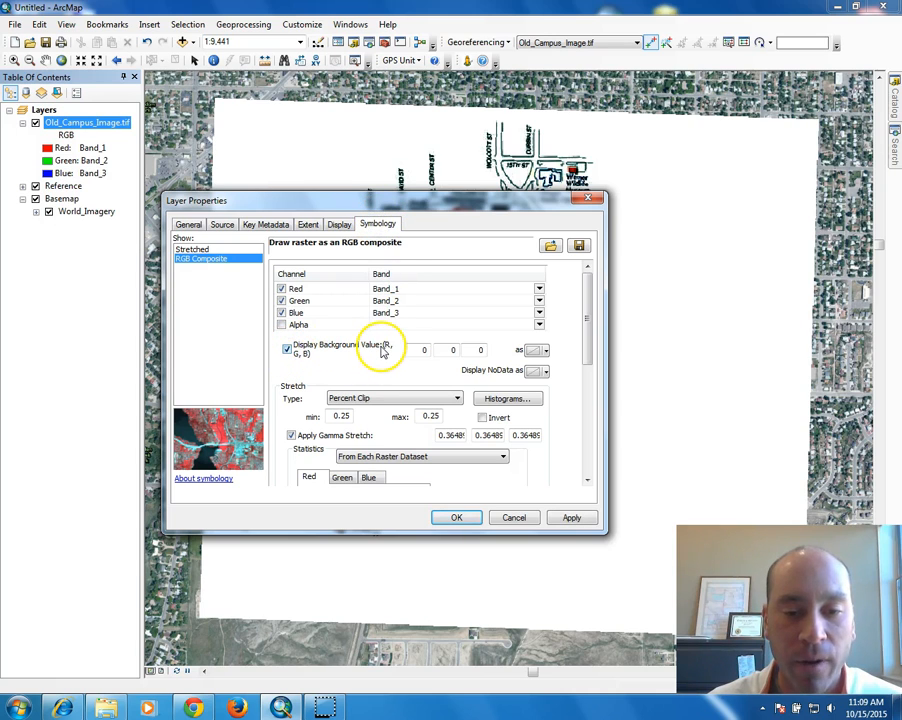
{"action": "left_click_drag", "start_coordinate": [415, 349], "coordinate": [444, 350]}
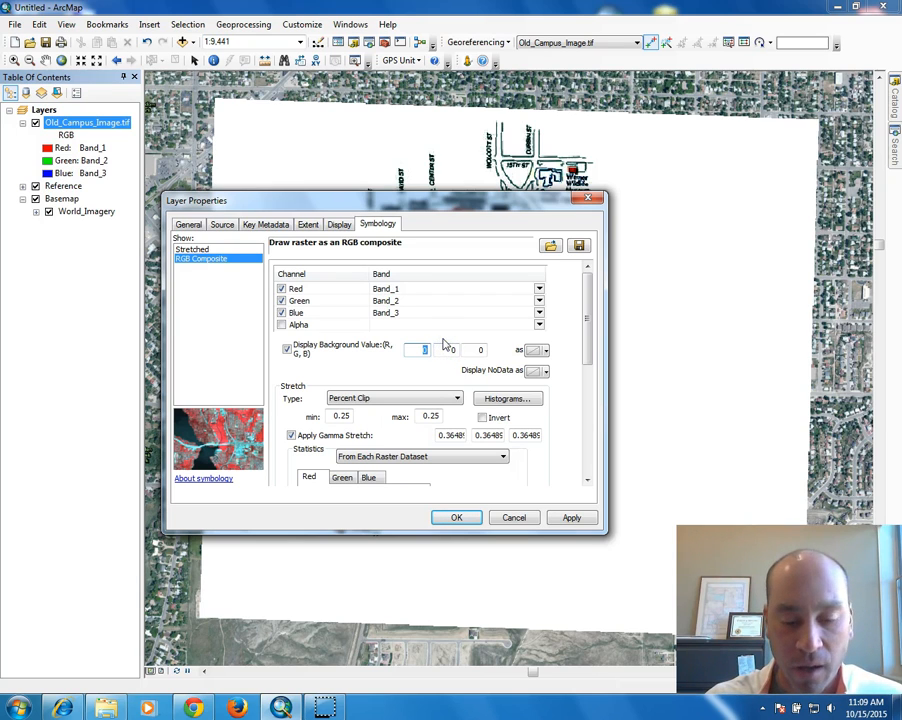
{"action": "type", "text": "255"}
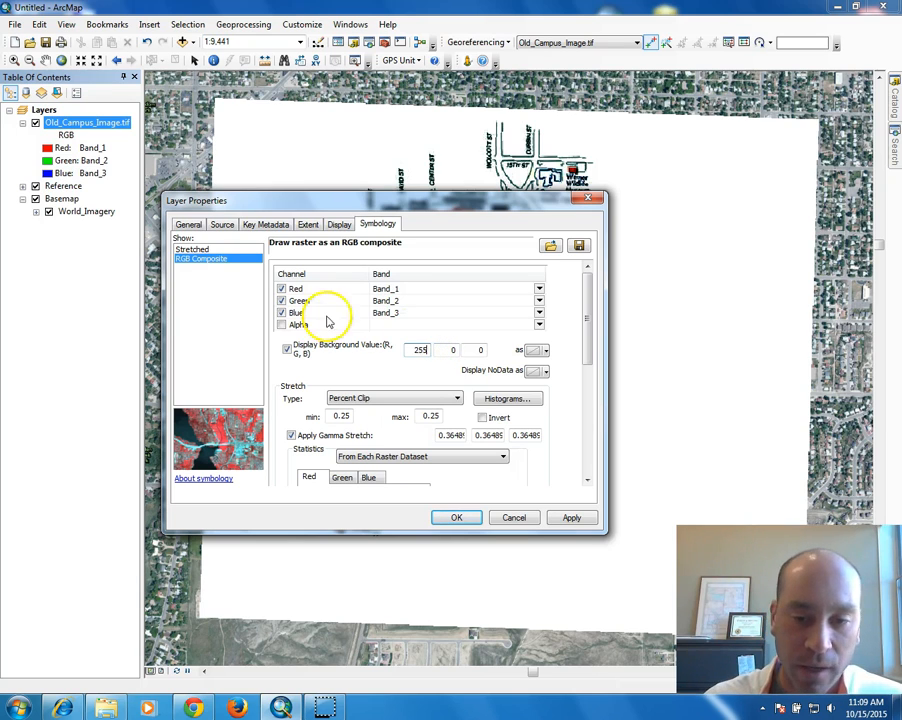
{"action": "left_click_drag", "start_coordinate": [463, 355], "coordinate": [488, 348]}
{"action": "type", "text": "255255"}
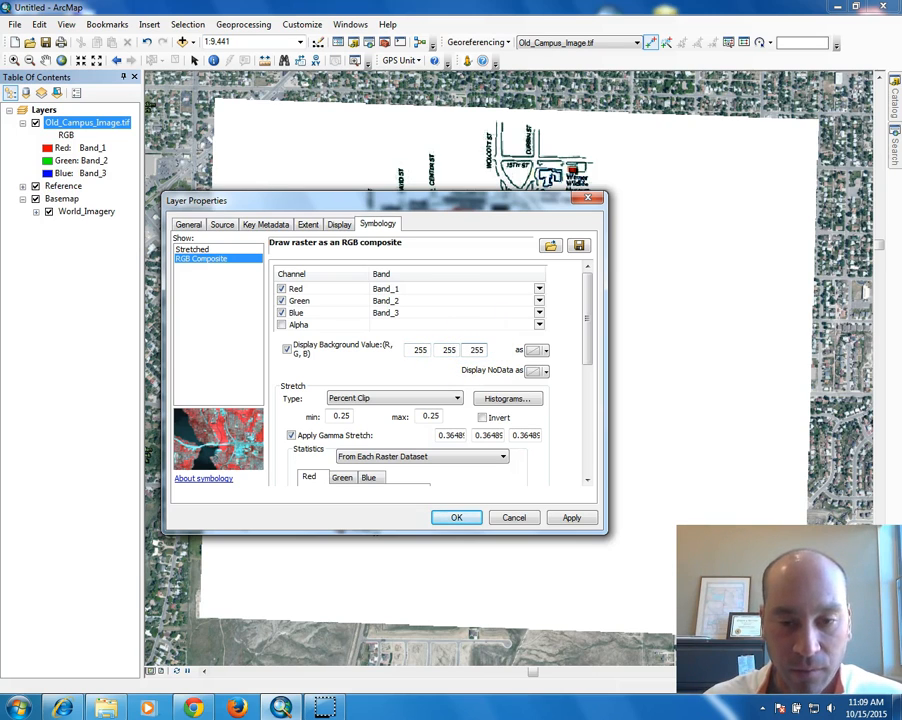
{"action": "left_click", "coordinate": [545, 351]}
{"action": "left_click", "coordinate": [570, 367]}
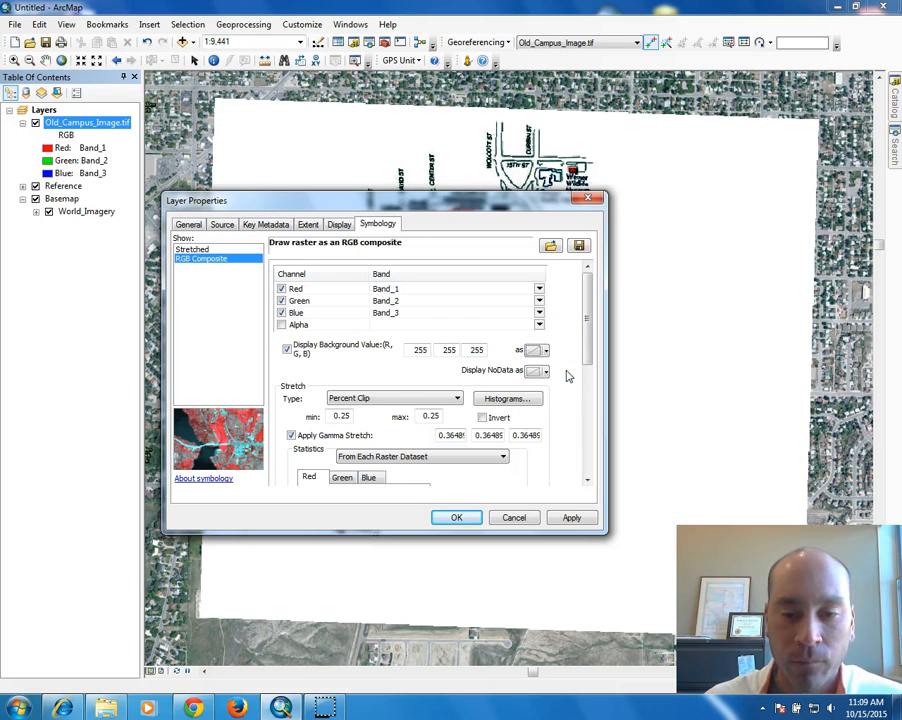
{"action": "left_click", "coordinate": [457, 518]}
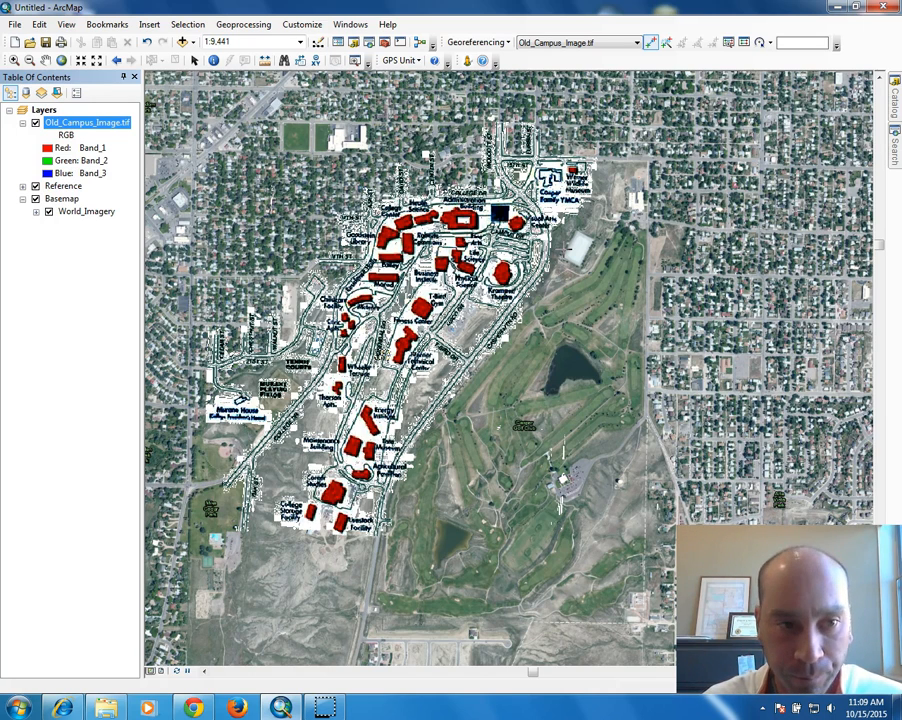
After the map redraws with a transparent white background, open the File menu.
{"action": "left_click", "coordinate": [15, 24]}
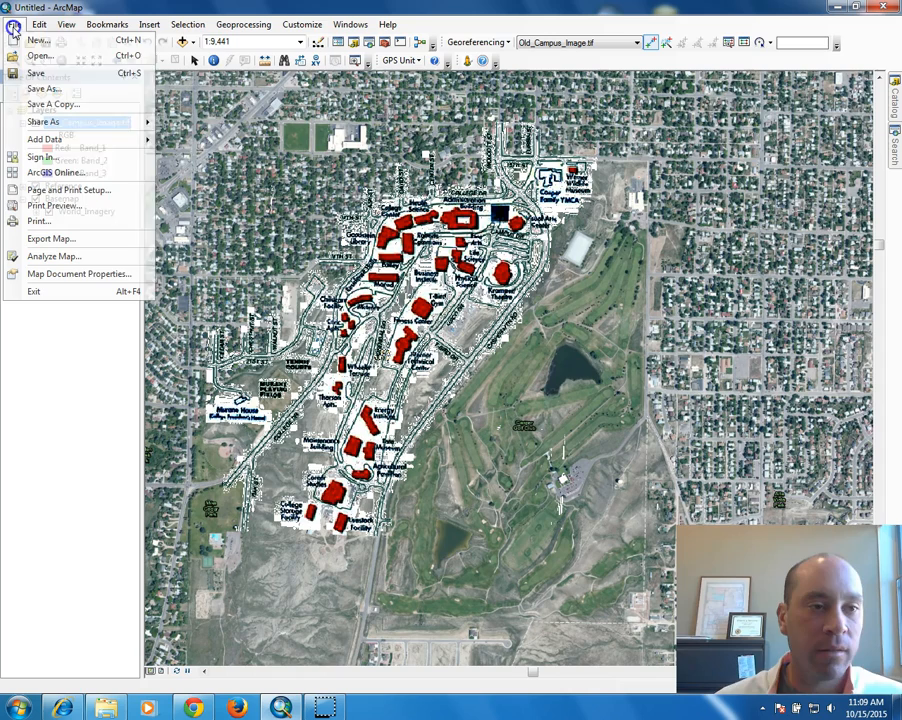
Save the map document as GeoRefrencing in My Documents > Classes > GEOG_1100_Day > Week7.
{"action": "left_click", "coordinate": [24, 88]}
{"action": "left_click", "coordinate": [502, 231]}
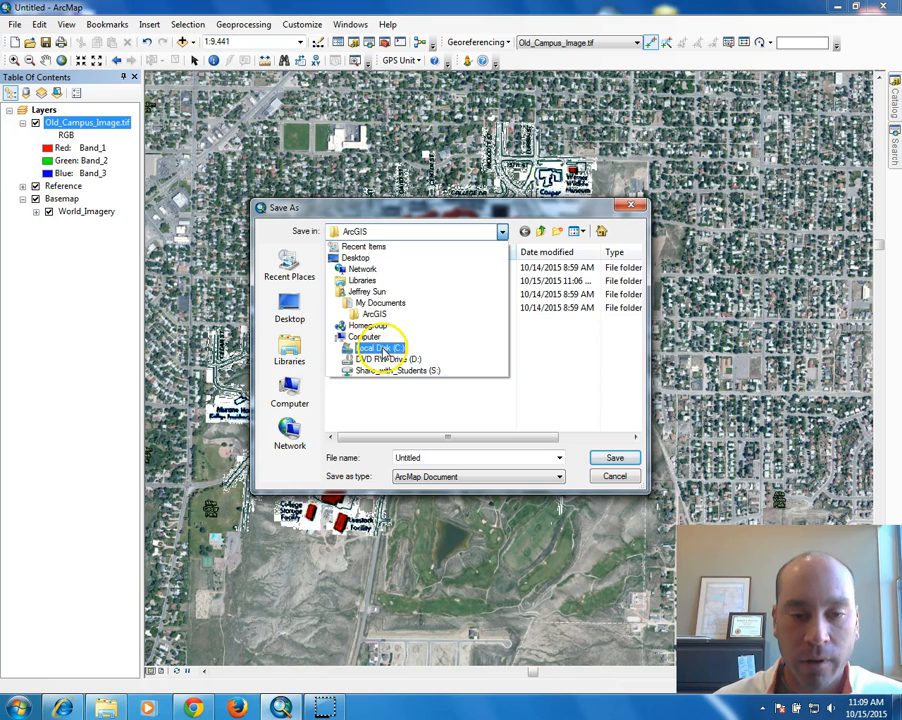
{"action": "left_click", "coordinate": [380, 303]}
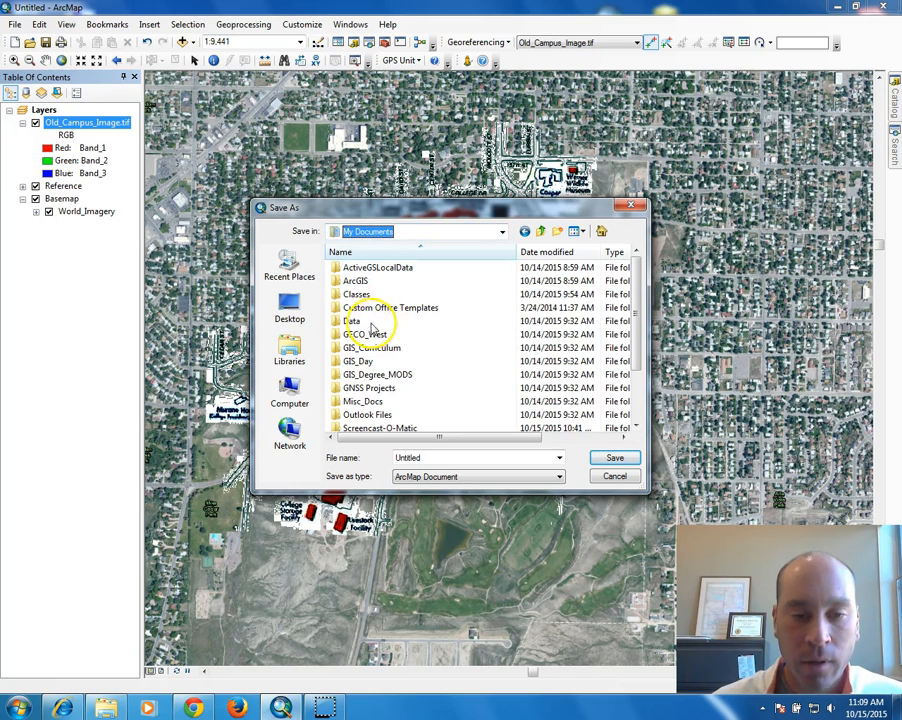
{"action": "double_click", "coordinate": [364, 295]}
{"action": "double_click", "coordinate": [372, 295]}
{"action": "double_click", "coordinate": [364, 401]}
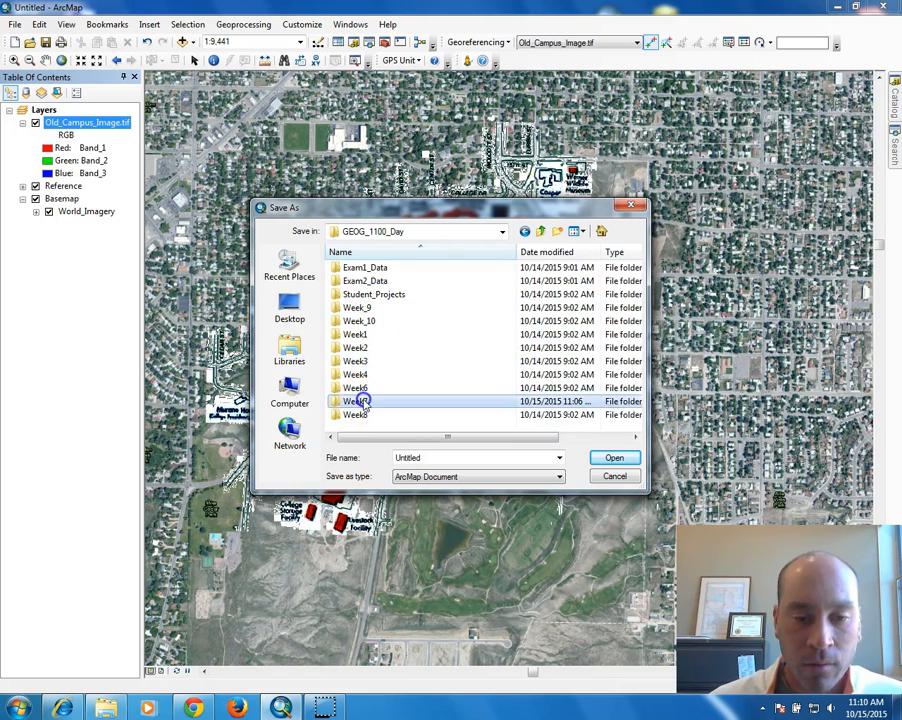
{"action": "left_click", "coordinate": [390, 459]}
{"action": "left_click_drag", "start_coordinate": [431, 458], "coordinate": [346, 458]}
{"action": "type", "text": "Geo_"}
{"action": "key", "text": "BackSpace"}
{"action": "type", "text": "Ref"}
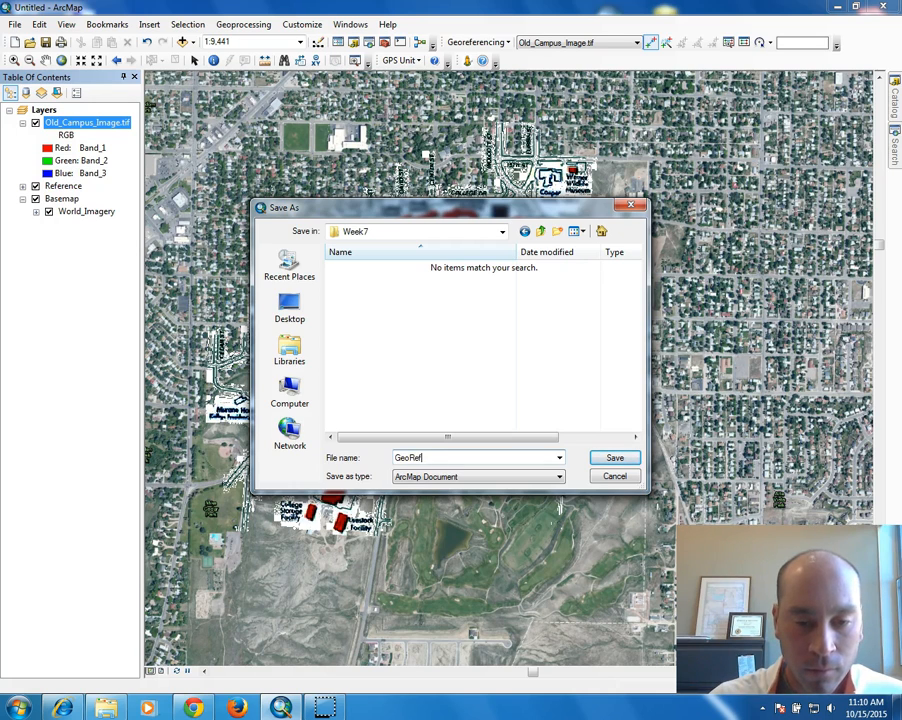
{"action": "type", "text": "rencing"}
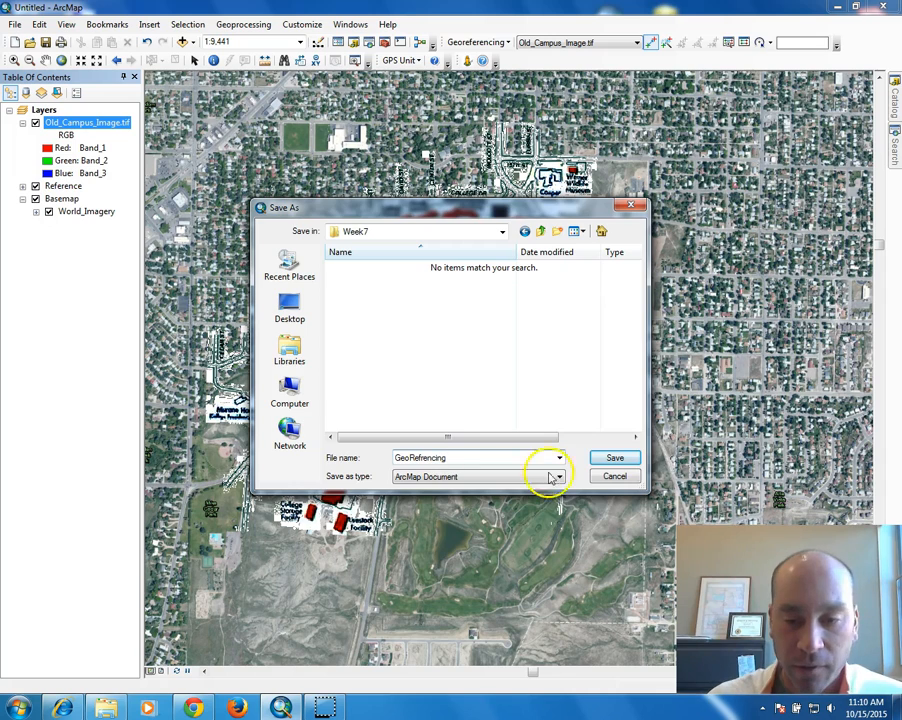
{"action": "left_click", "coordinate": [610, 458]}
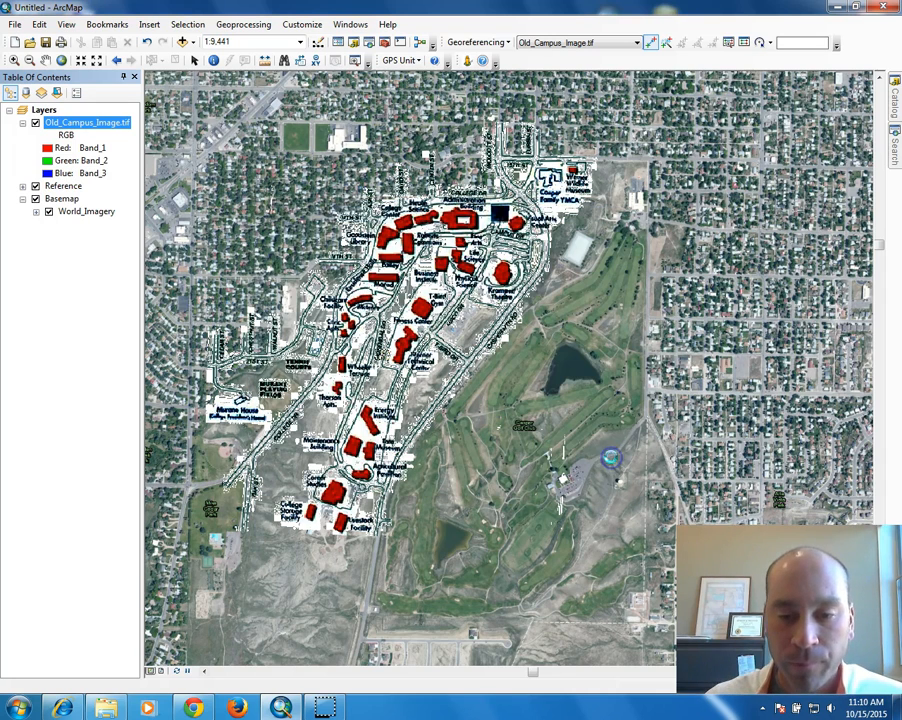